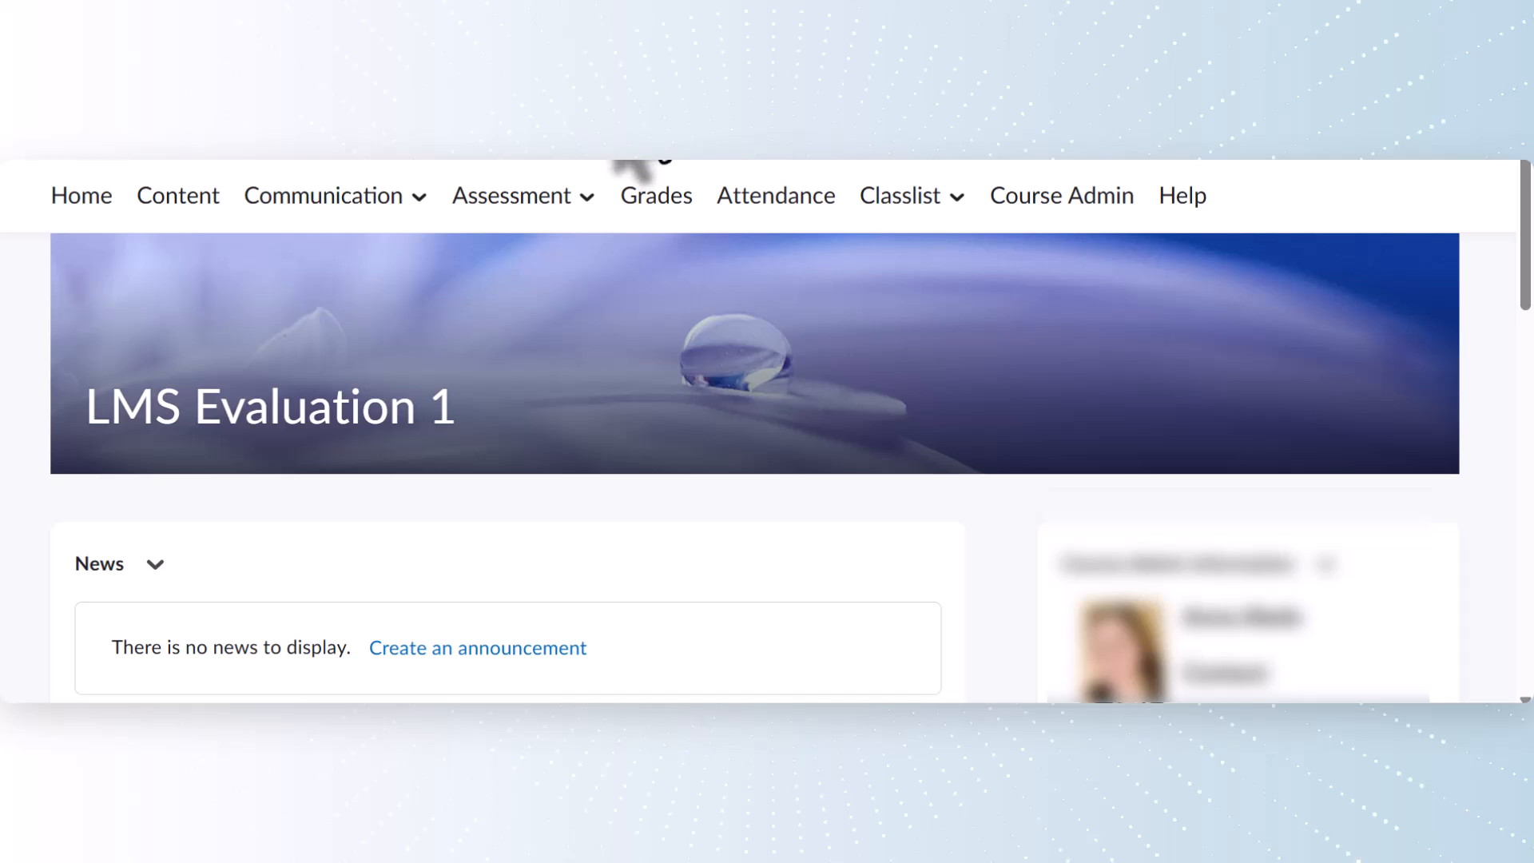
Step: Set Manage Grades as the default grades area in the gradebook's personal display settings and save
left_click(670, 213)
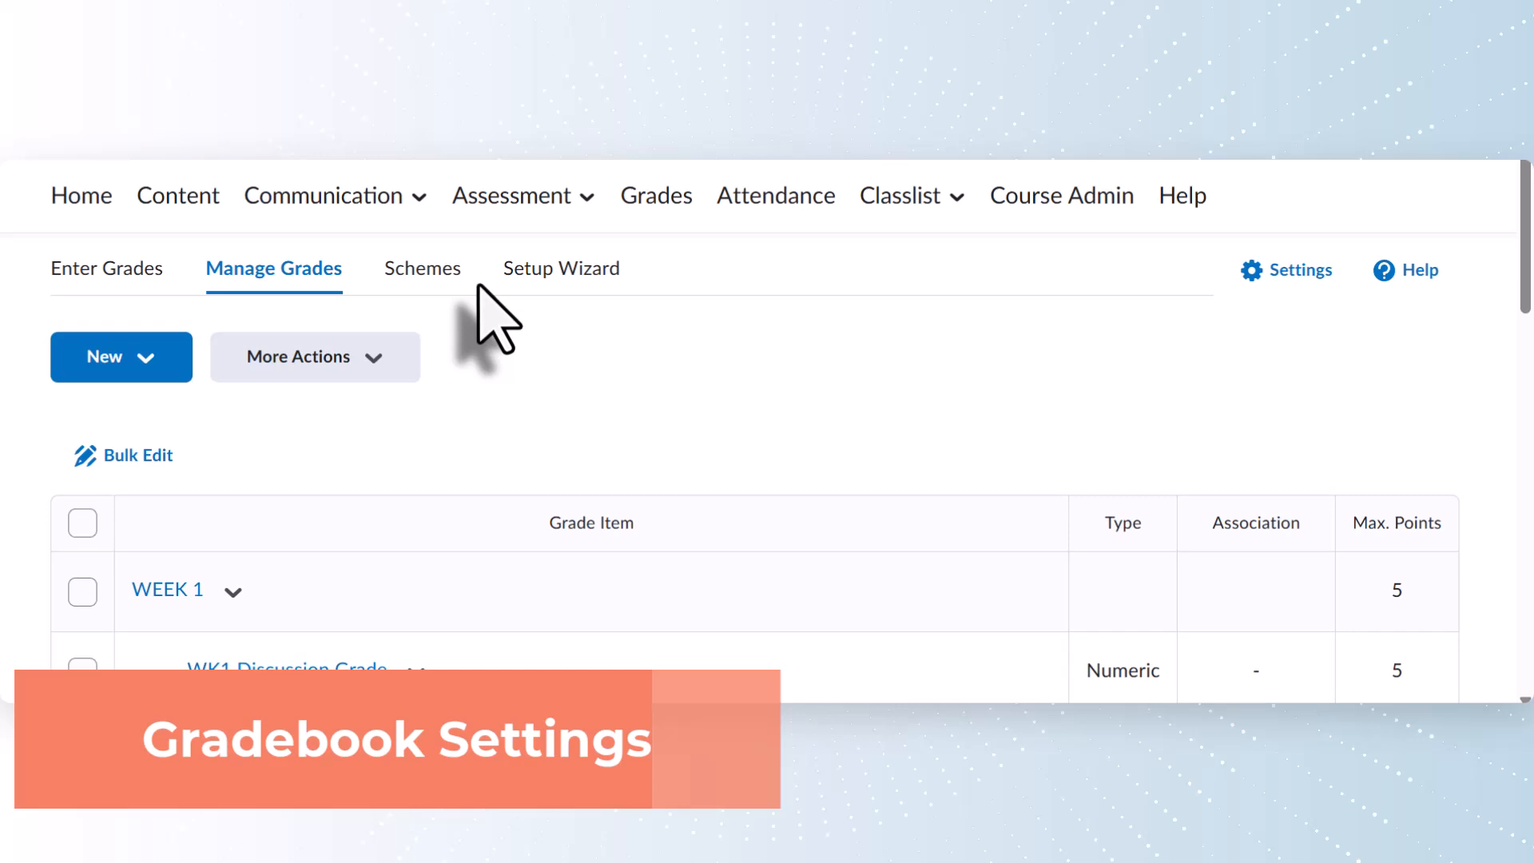
left_click(1300, 275)
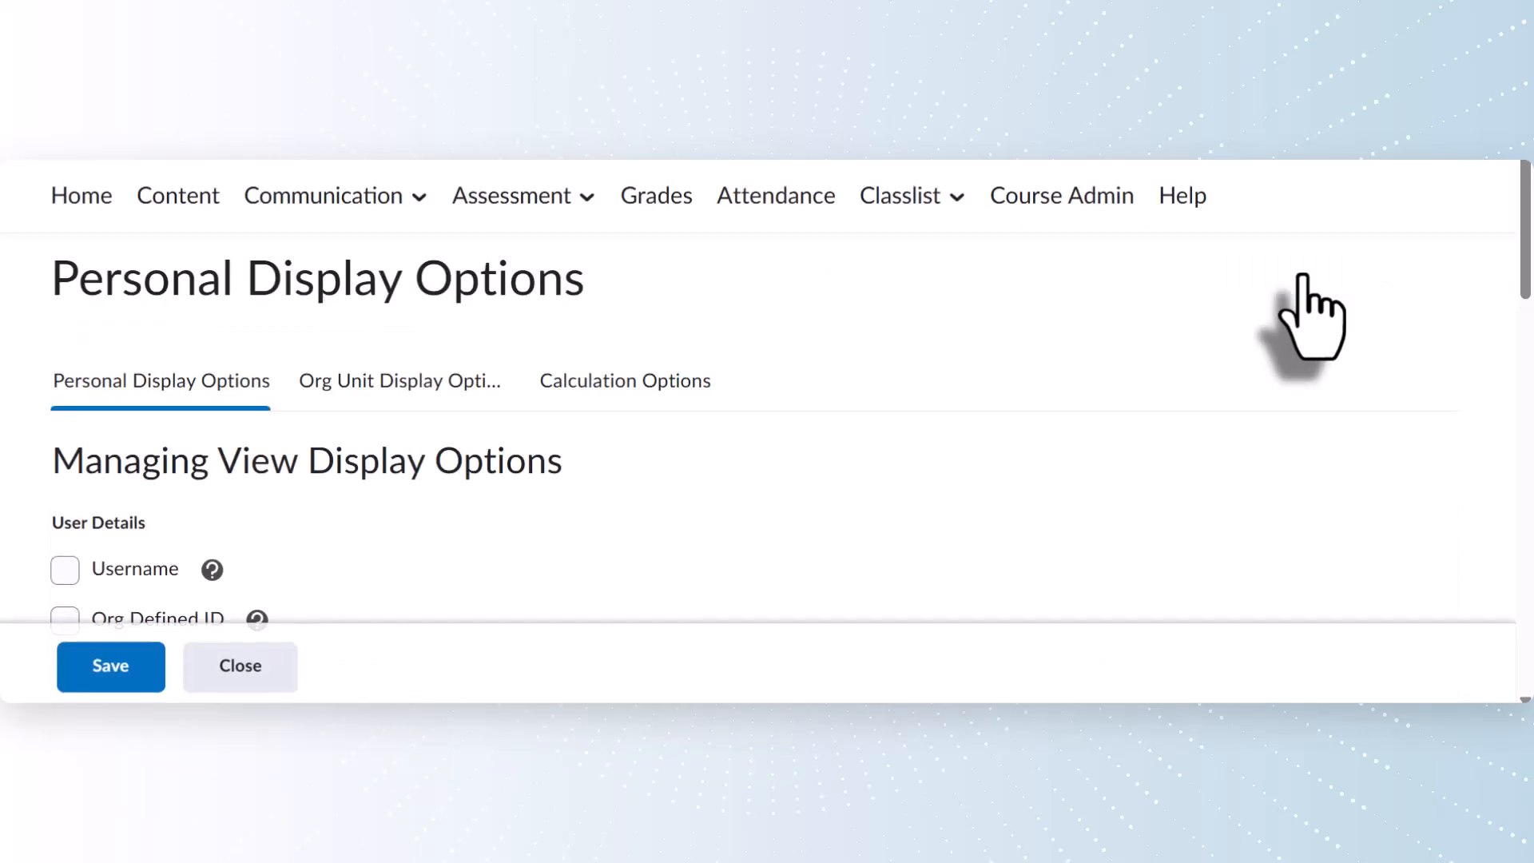
scroll(970, 513, "down", 3)
scroll(964, 479, "down", 10)
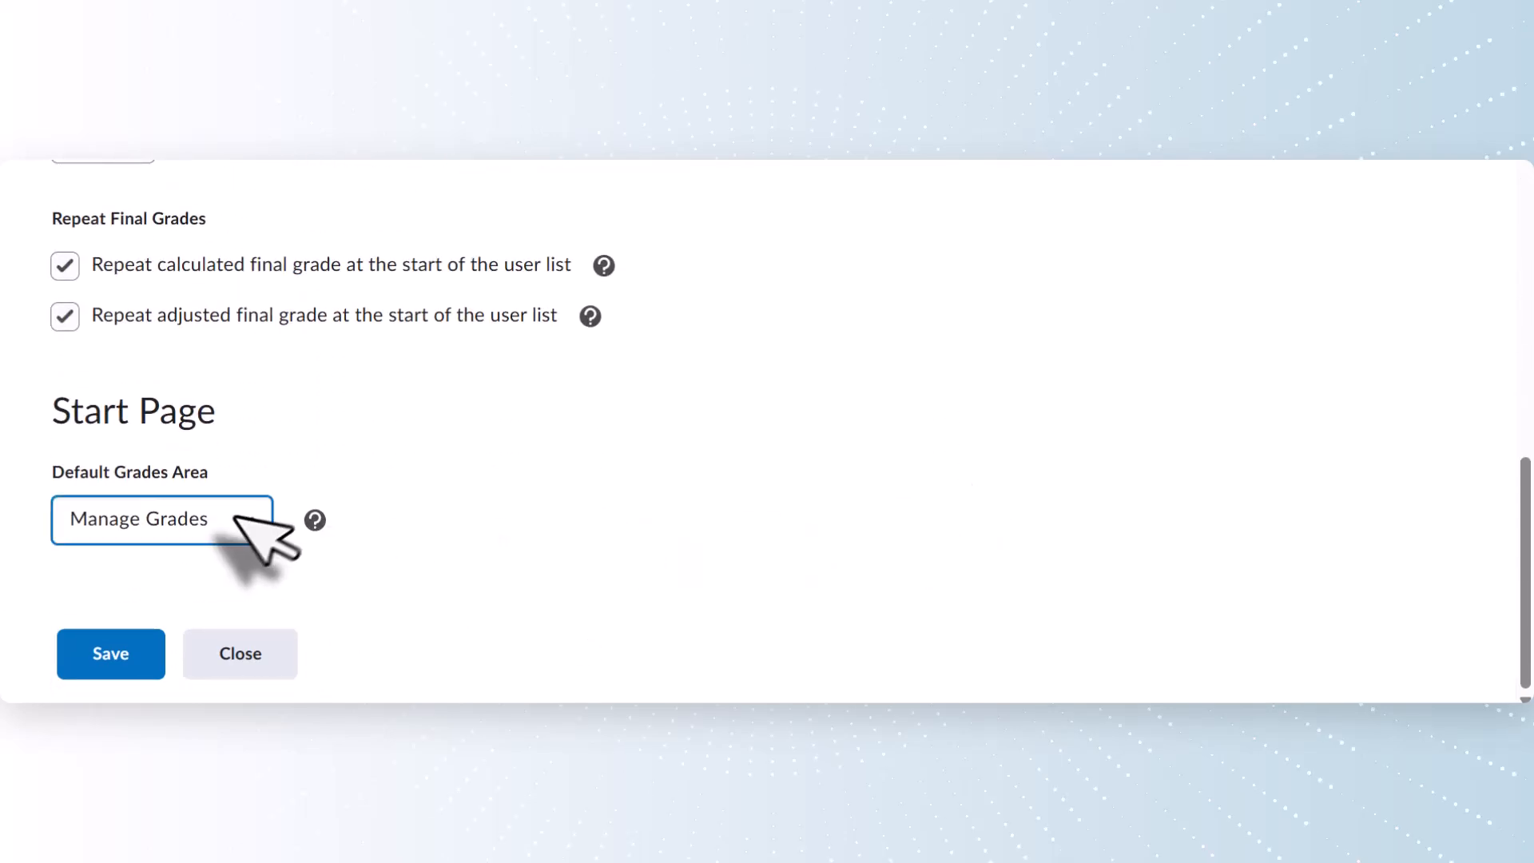
left_click(101, 662)
Step: Create a numeric grade item named Week 1 Dropbox and assign it to the WEEK 1 category
left_click(173, 369)
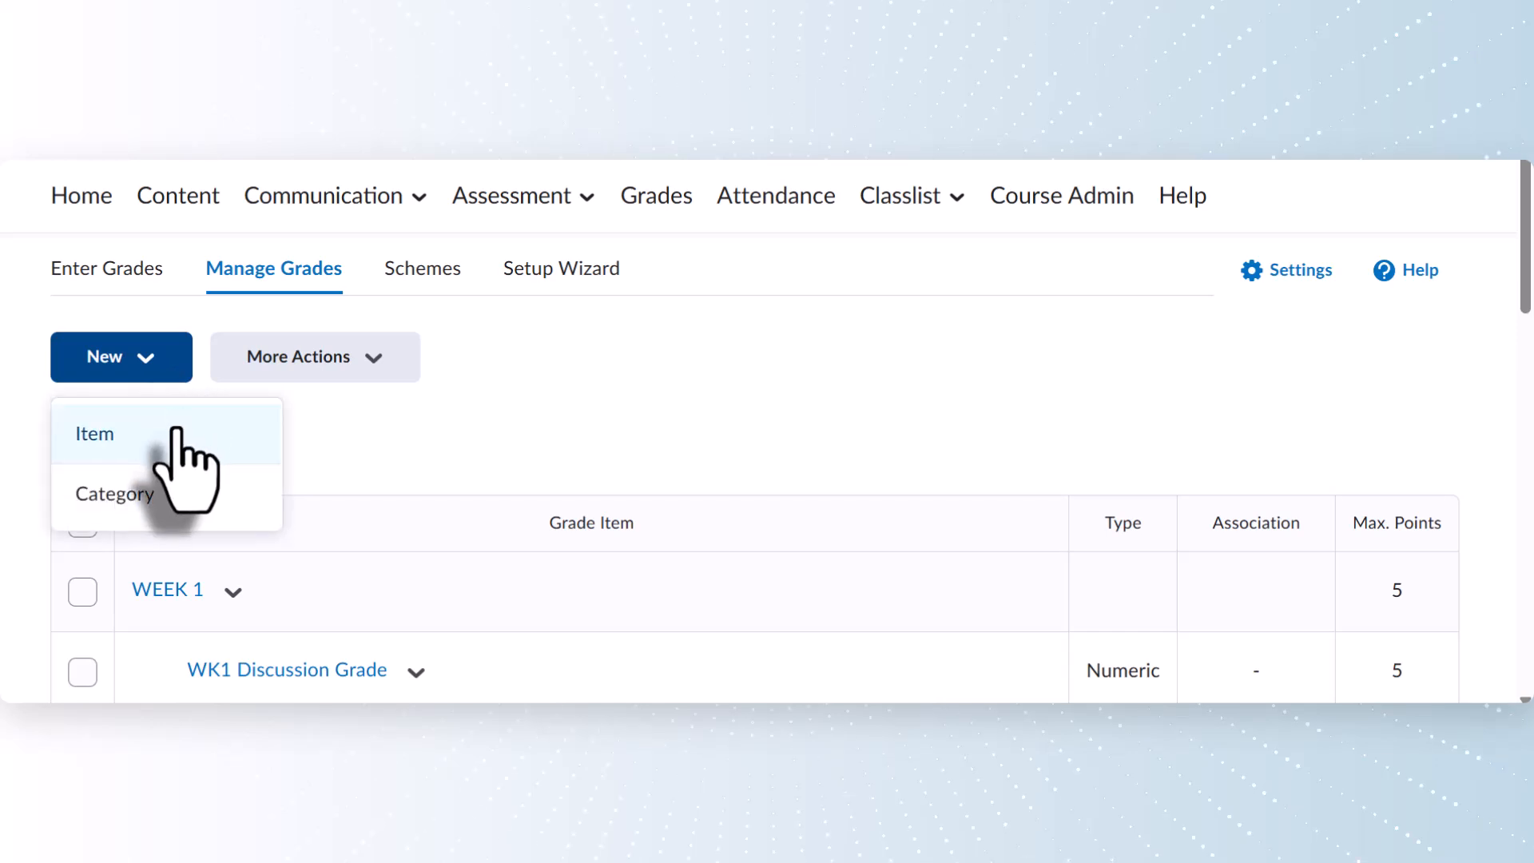
left_click(177, 435)
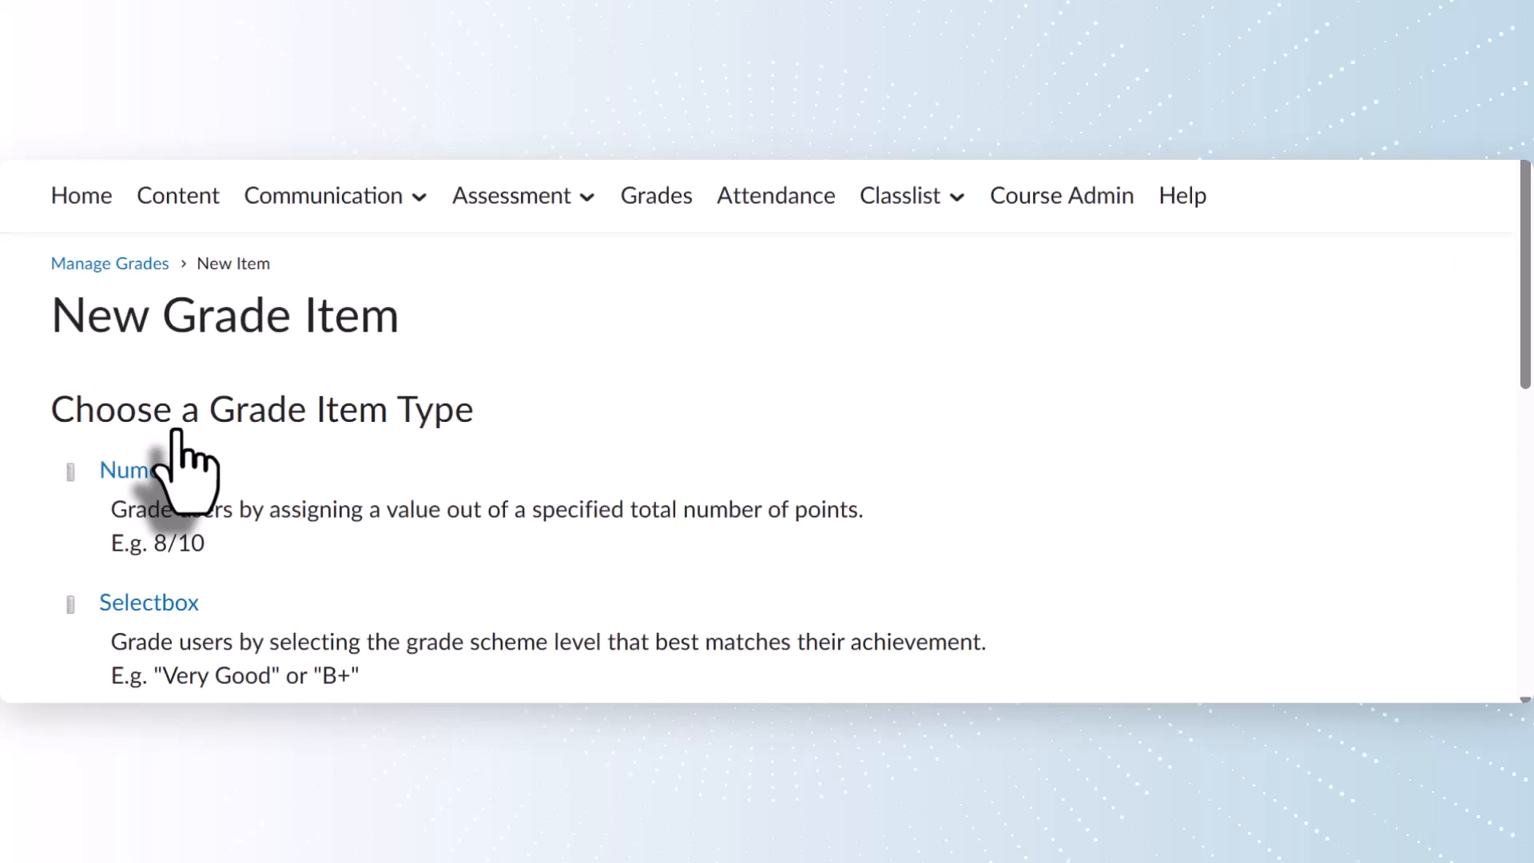
left_click(143, 471)
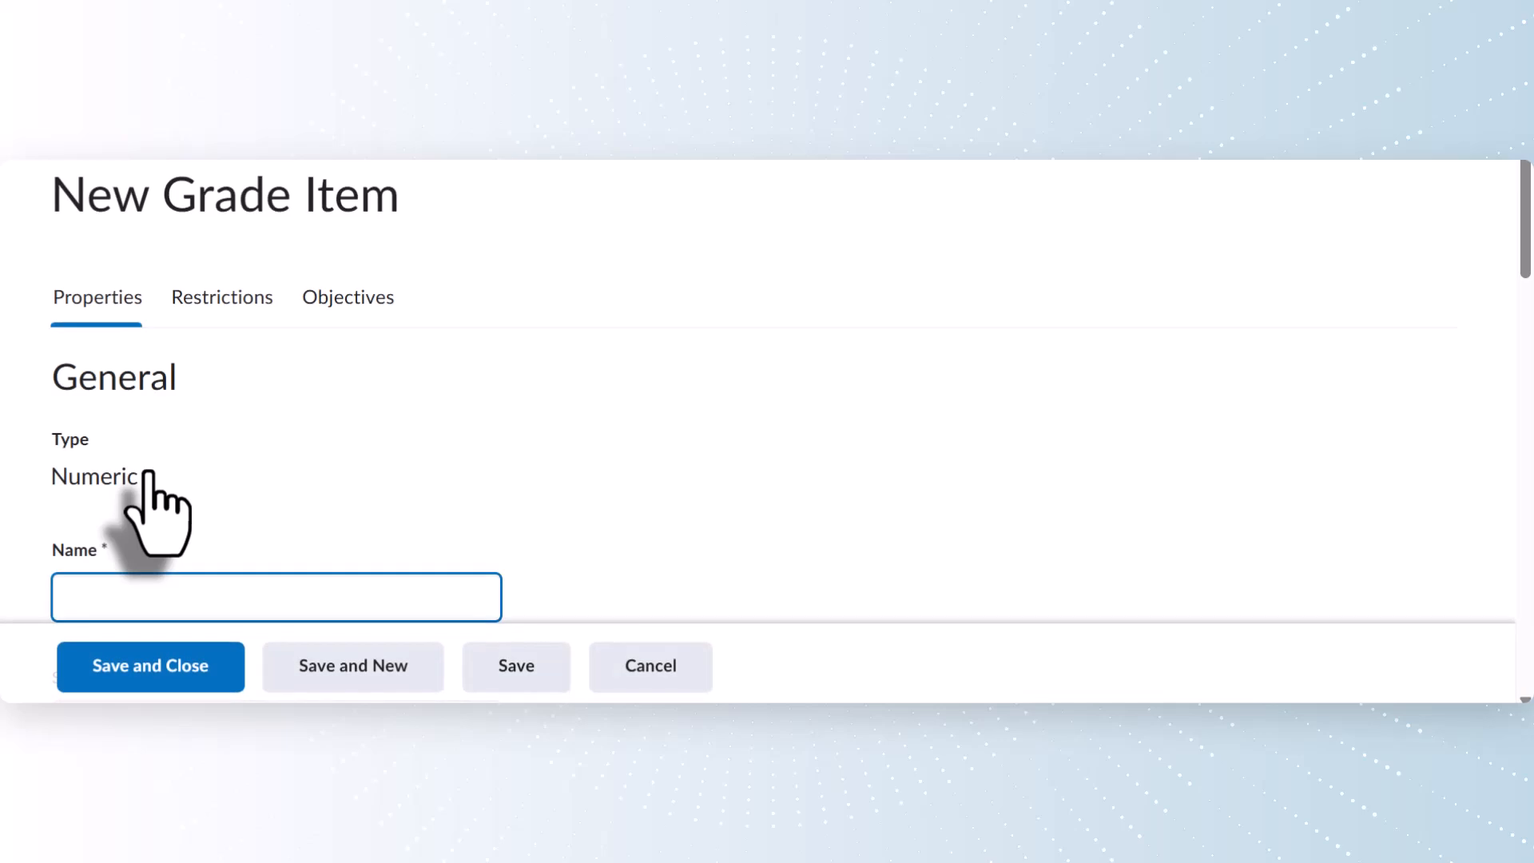
scroll(147, 479, "down", 1)
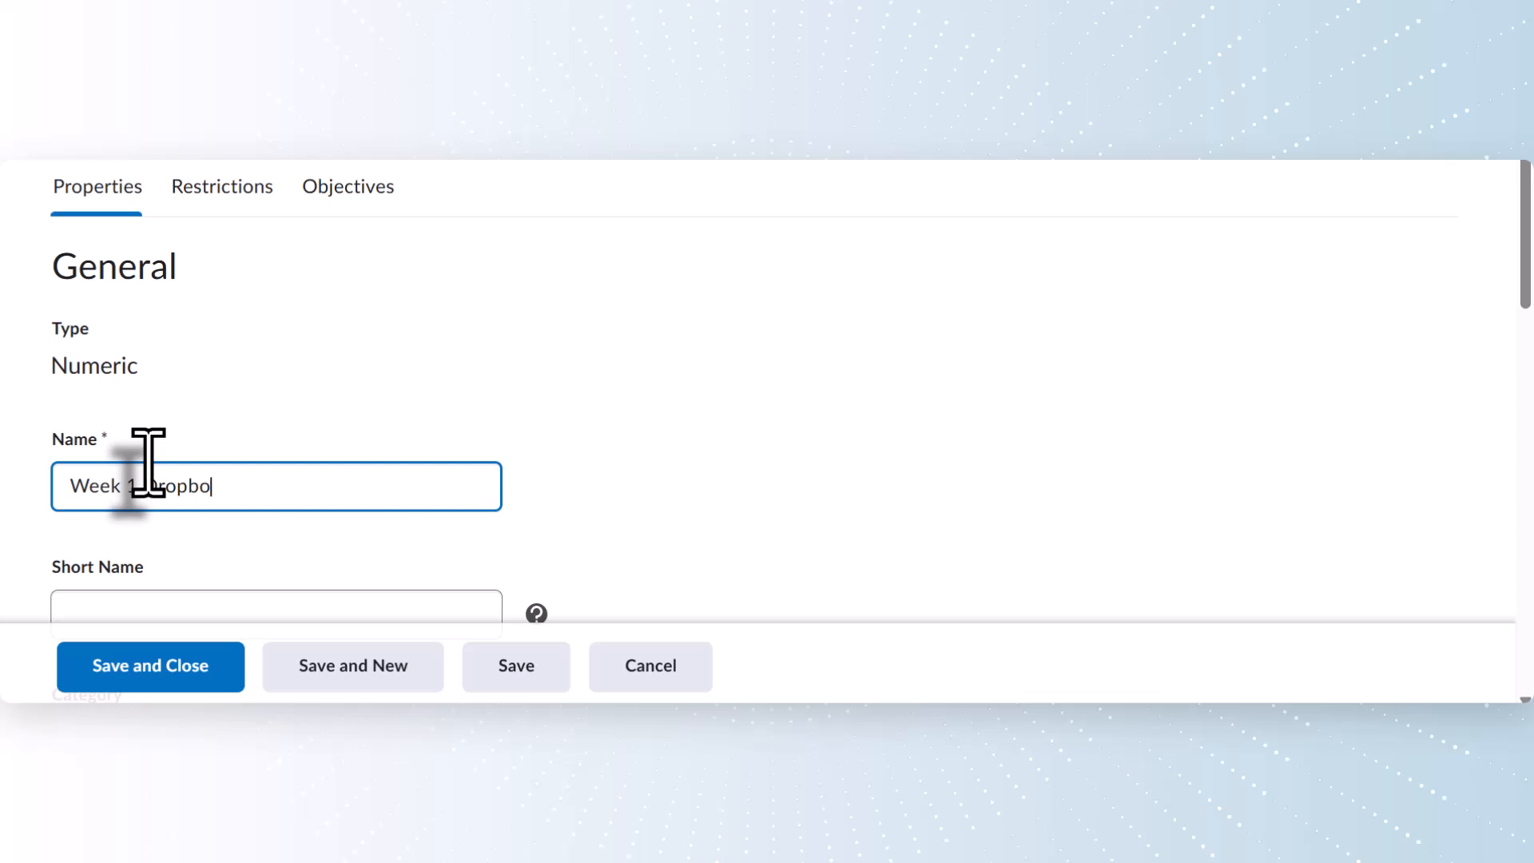
scroll(148, 463, "down", 2)
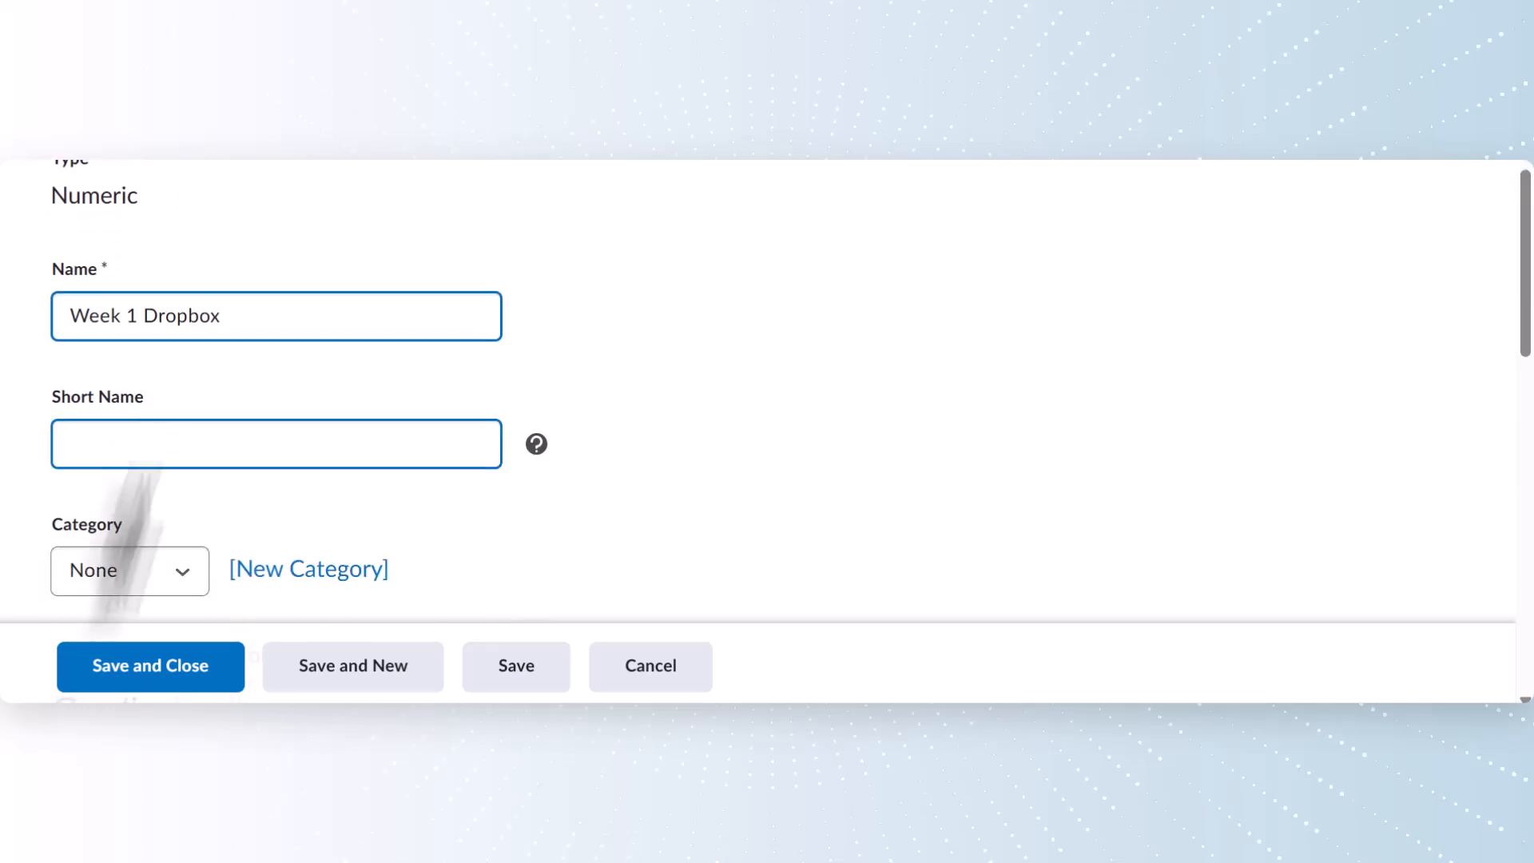
scroll(114, 659, "down", 2)
left_click(177, 439)
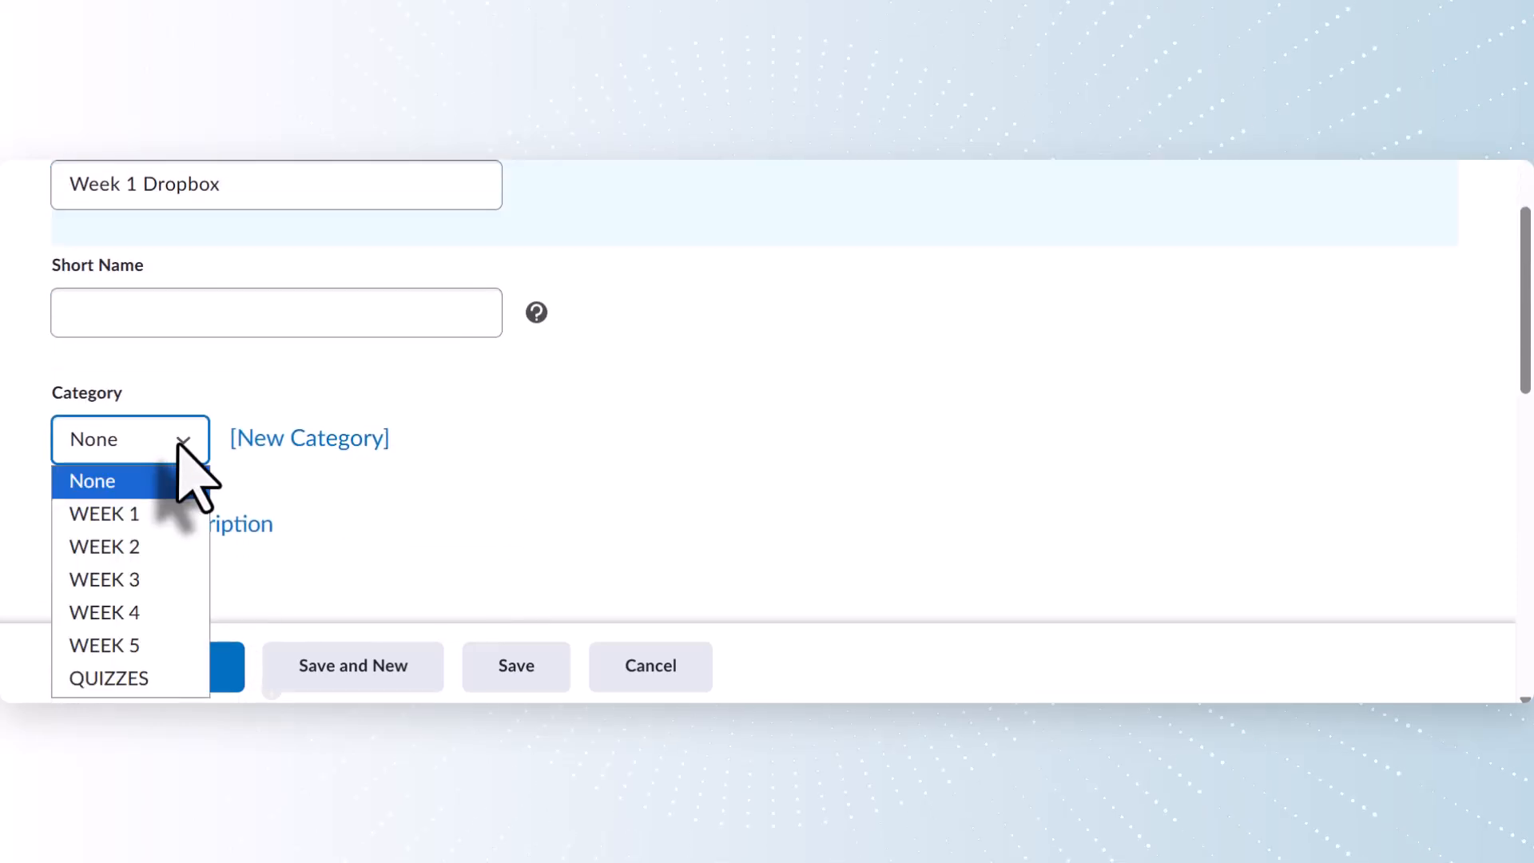
left_click(183, 514)
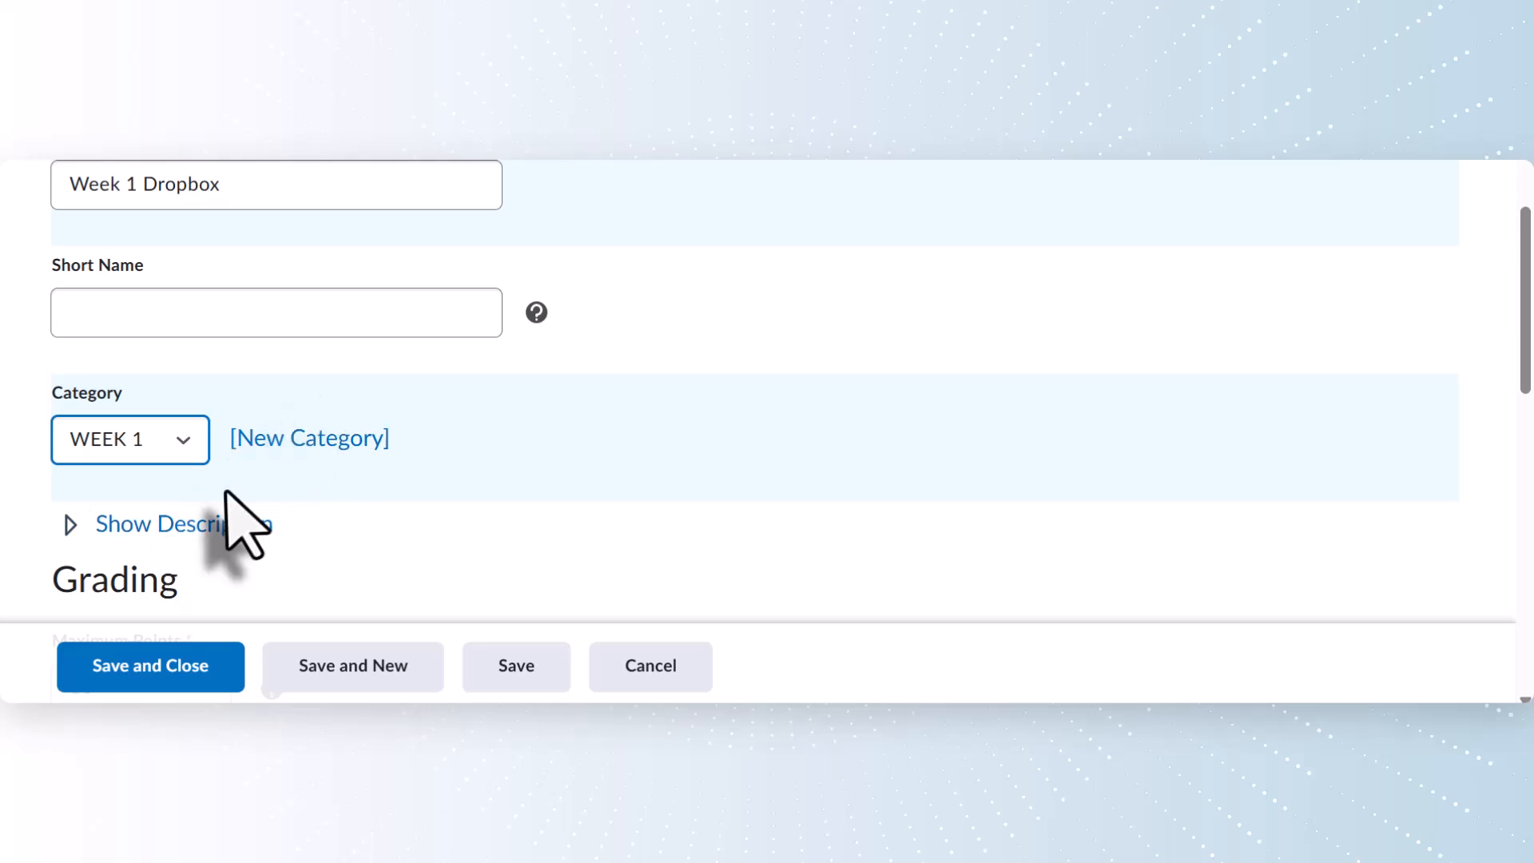
Step: Set the grade item's maximum points to 20, keep the default scheme, and save and close it
scroll(226, 516, "down", 3)
scroll(226, 494, "down", 1)
left_click(142, 402)
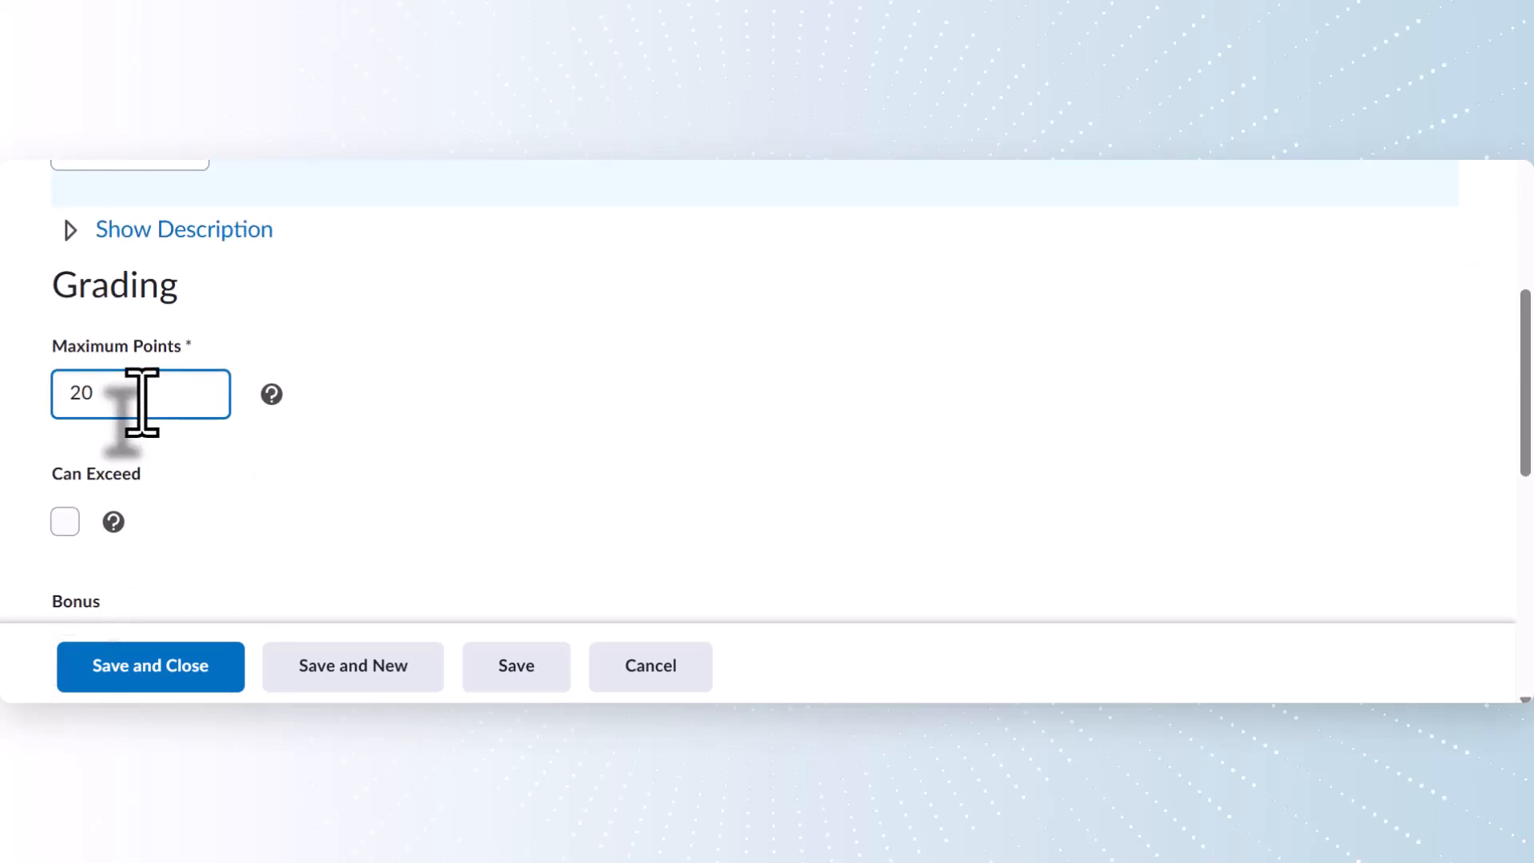
scroll(141, 402, "down", 4)
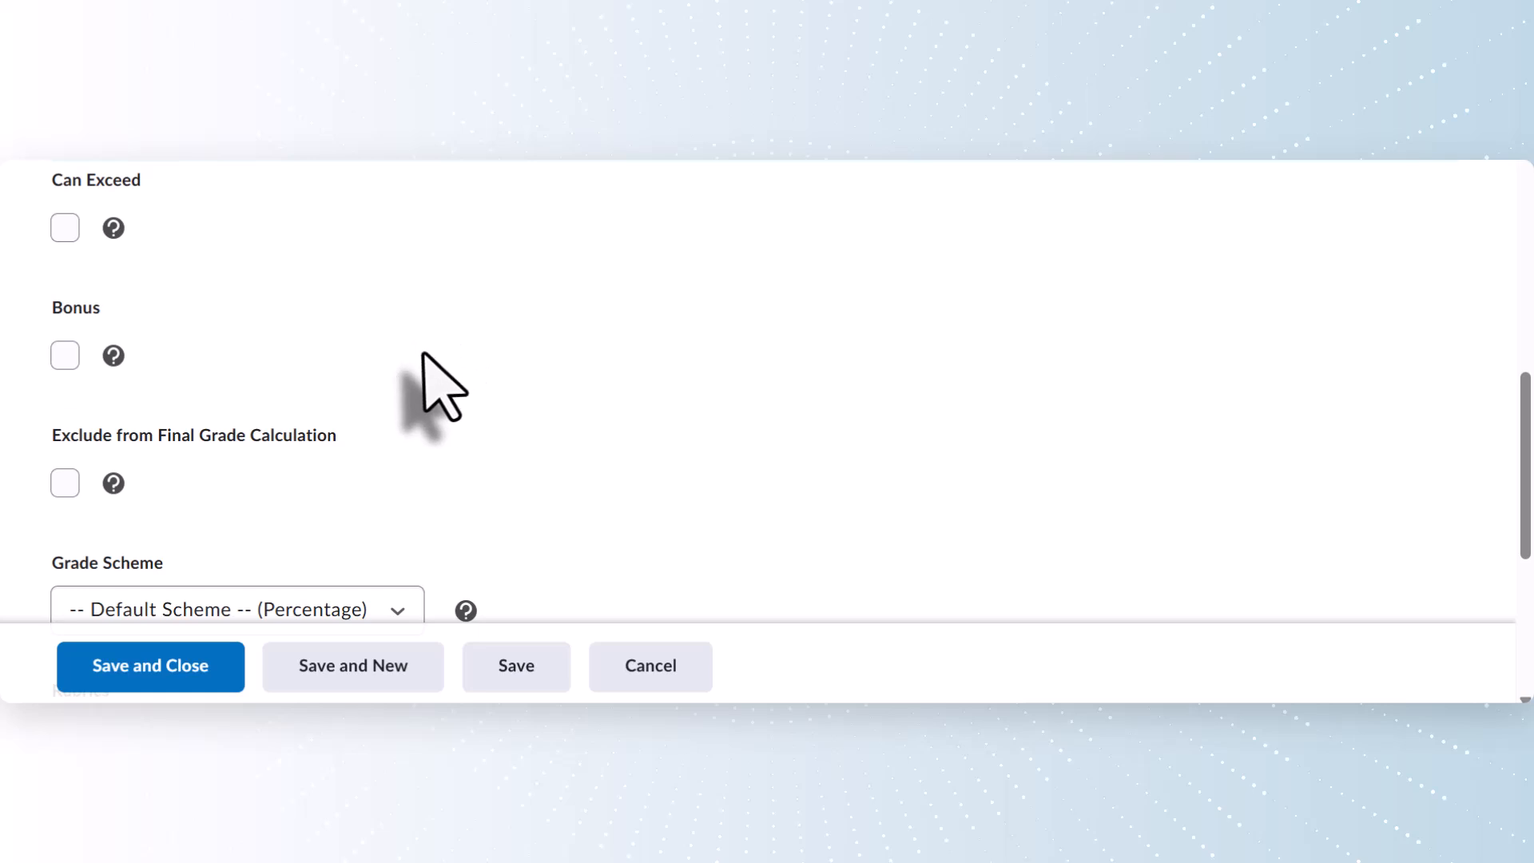
scroll(422, 353, "down", 3)
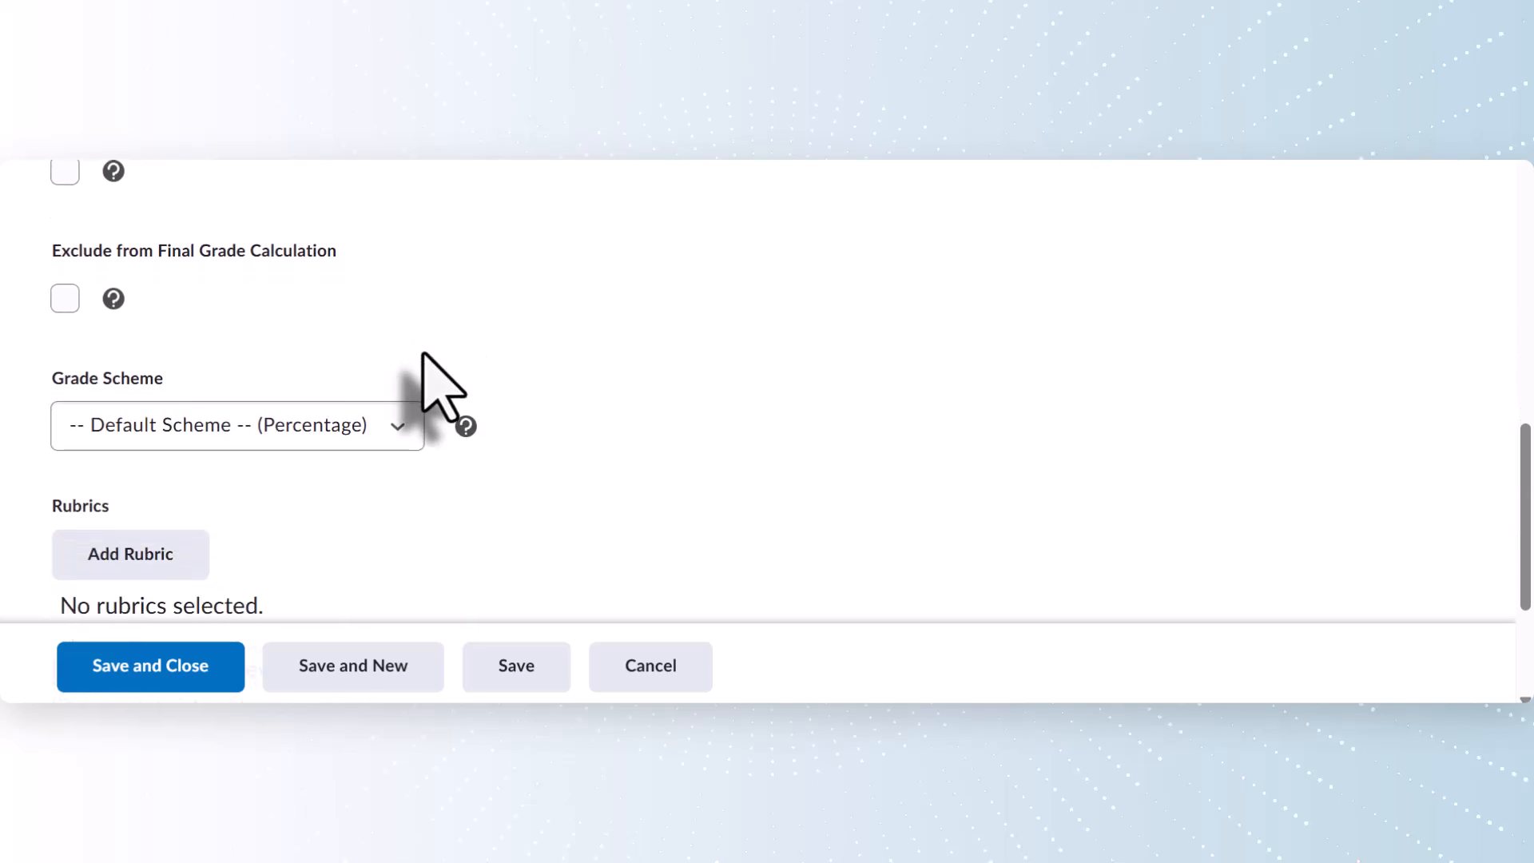
scroll(422, 352, "down", 3)
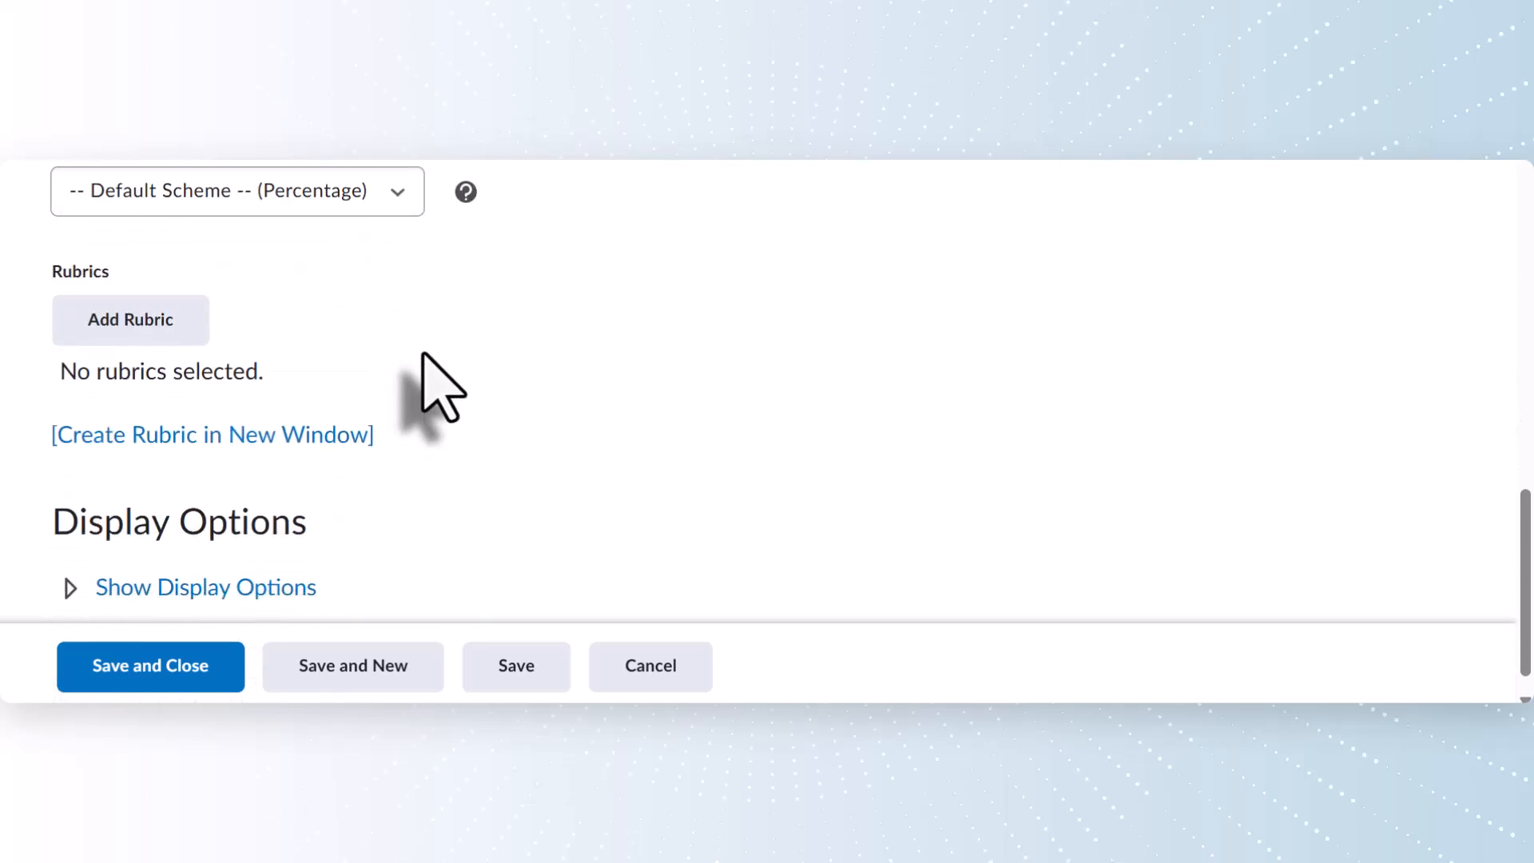
left_click(168, 655)
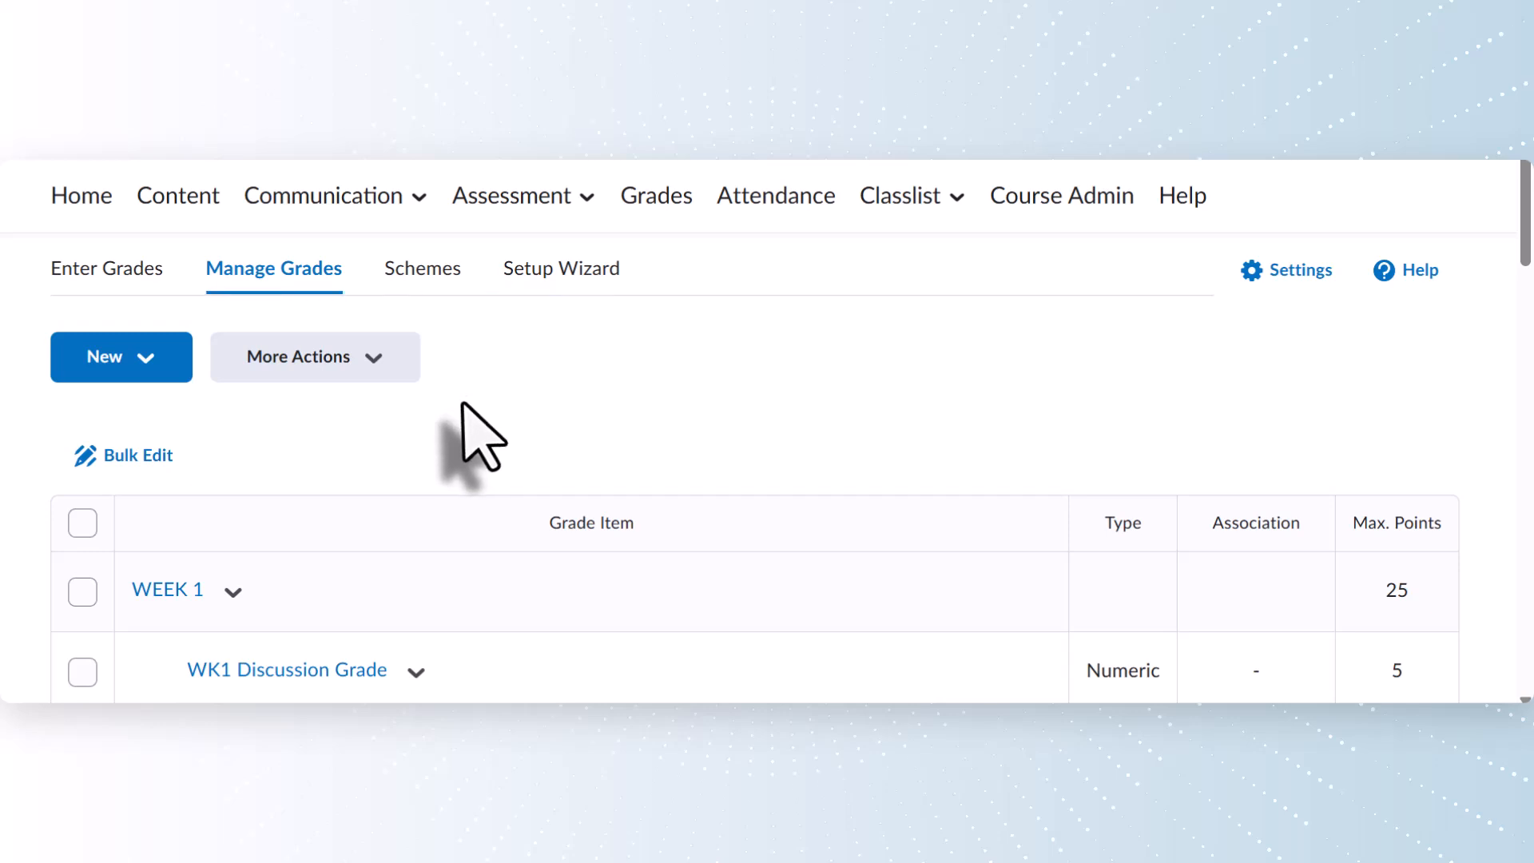
Step: Look through the weekly grade items and start another numeric grade item
scroll(467, 416, "down", 3)
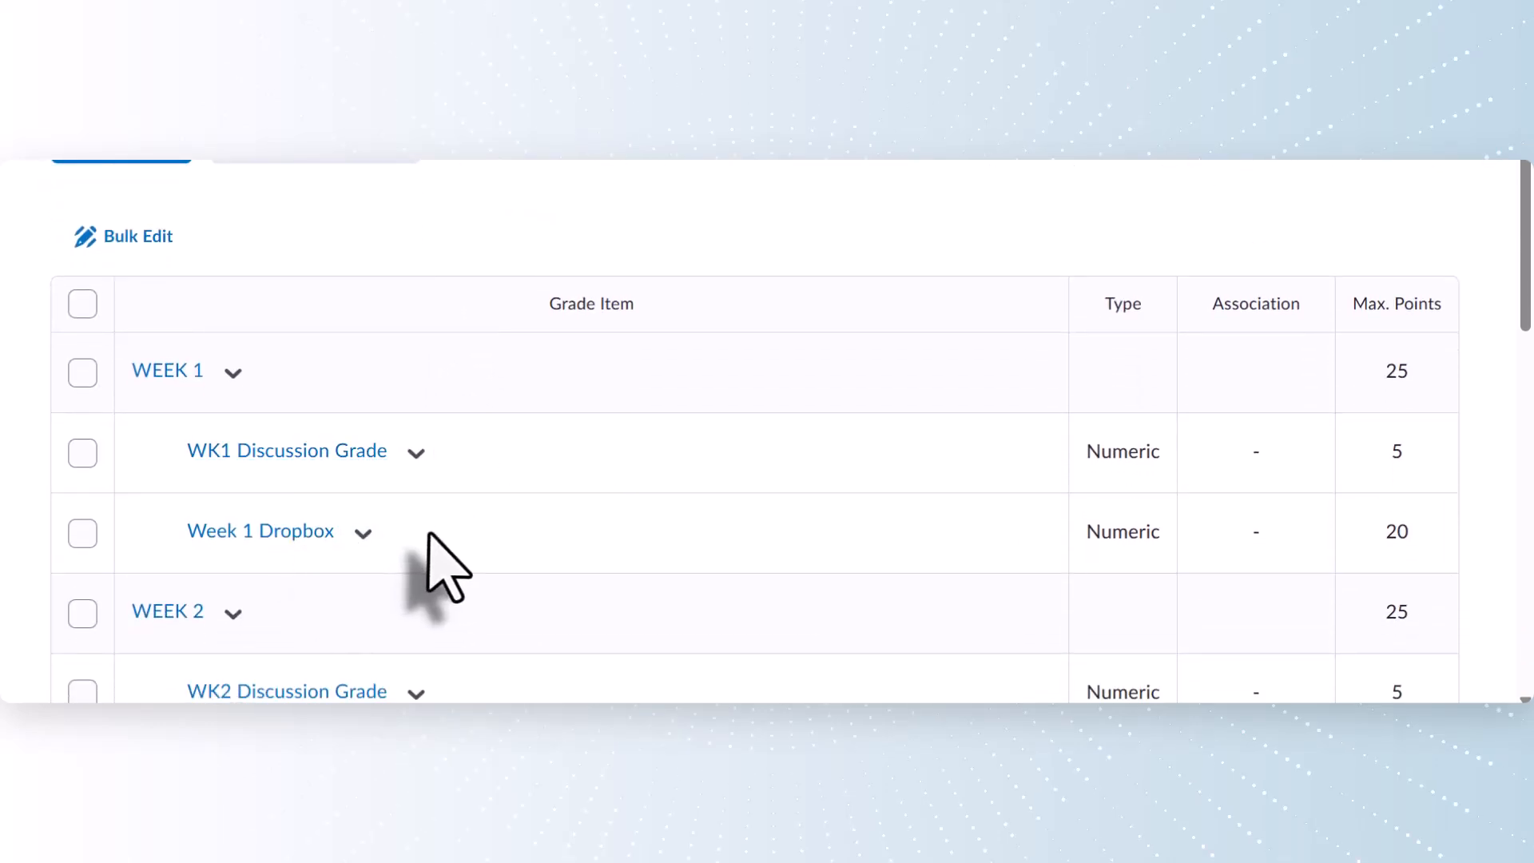
scroll(431, 565, "down", 4)
scroll(431, 534, "down", 8)
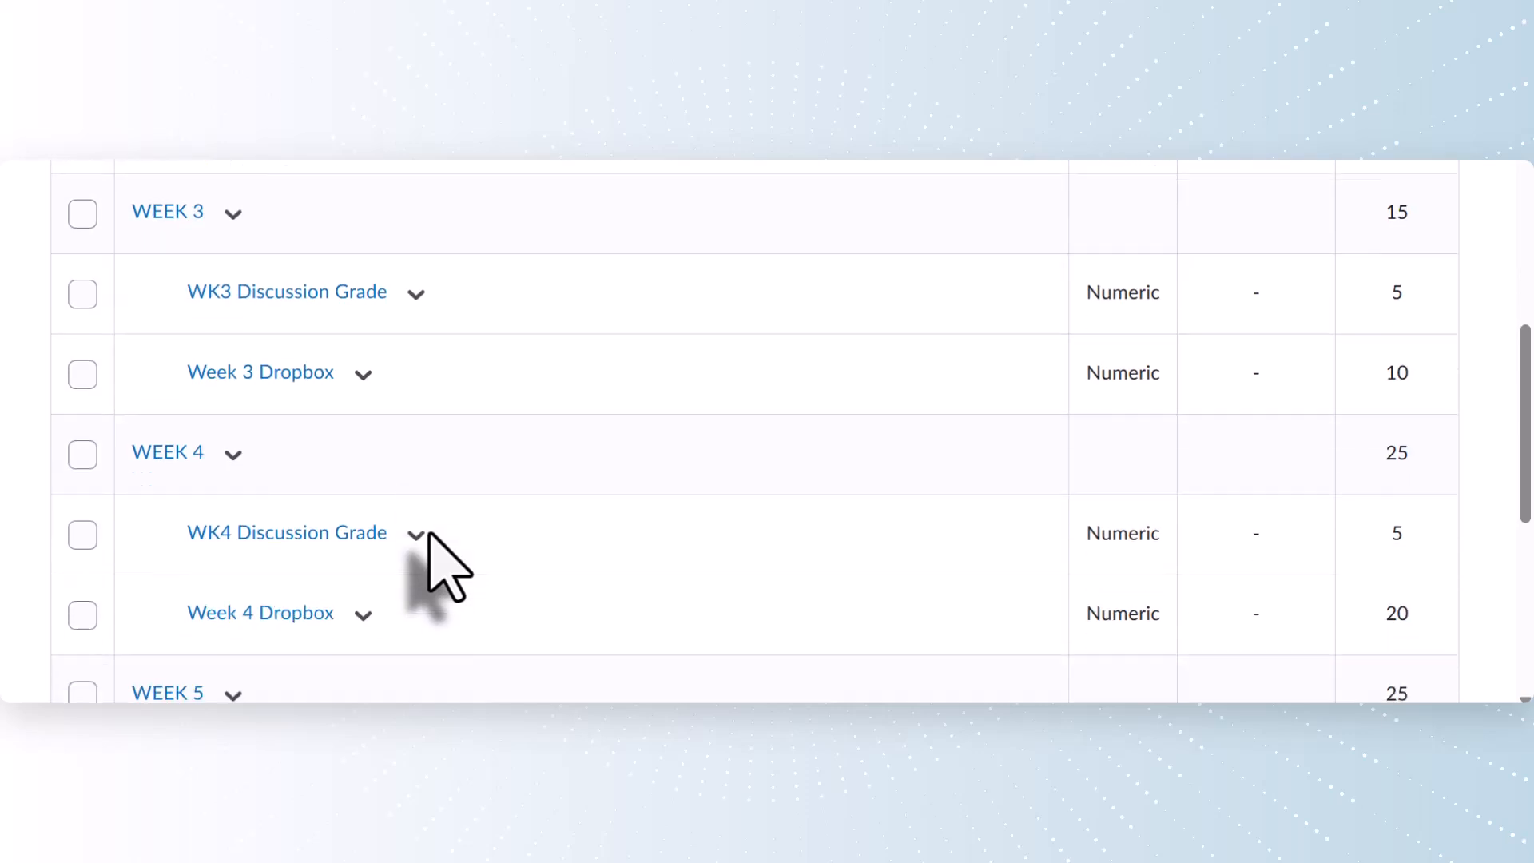
scroll(432, 533, "up", 8)
scroll(431, 565, "up", 6)
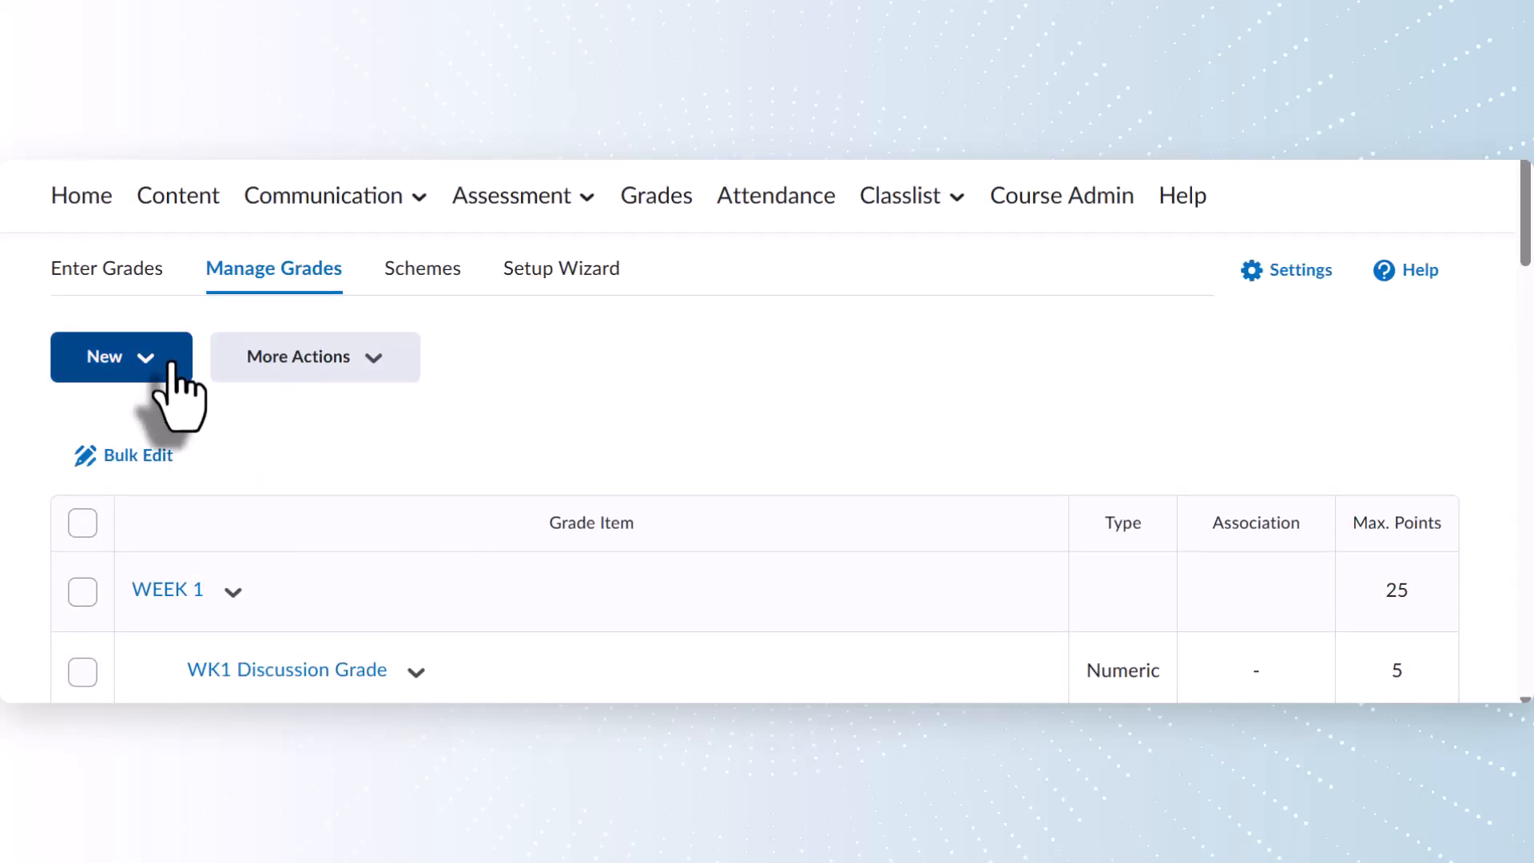
left_click(171, 366)
left_click(157, 419)
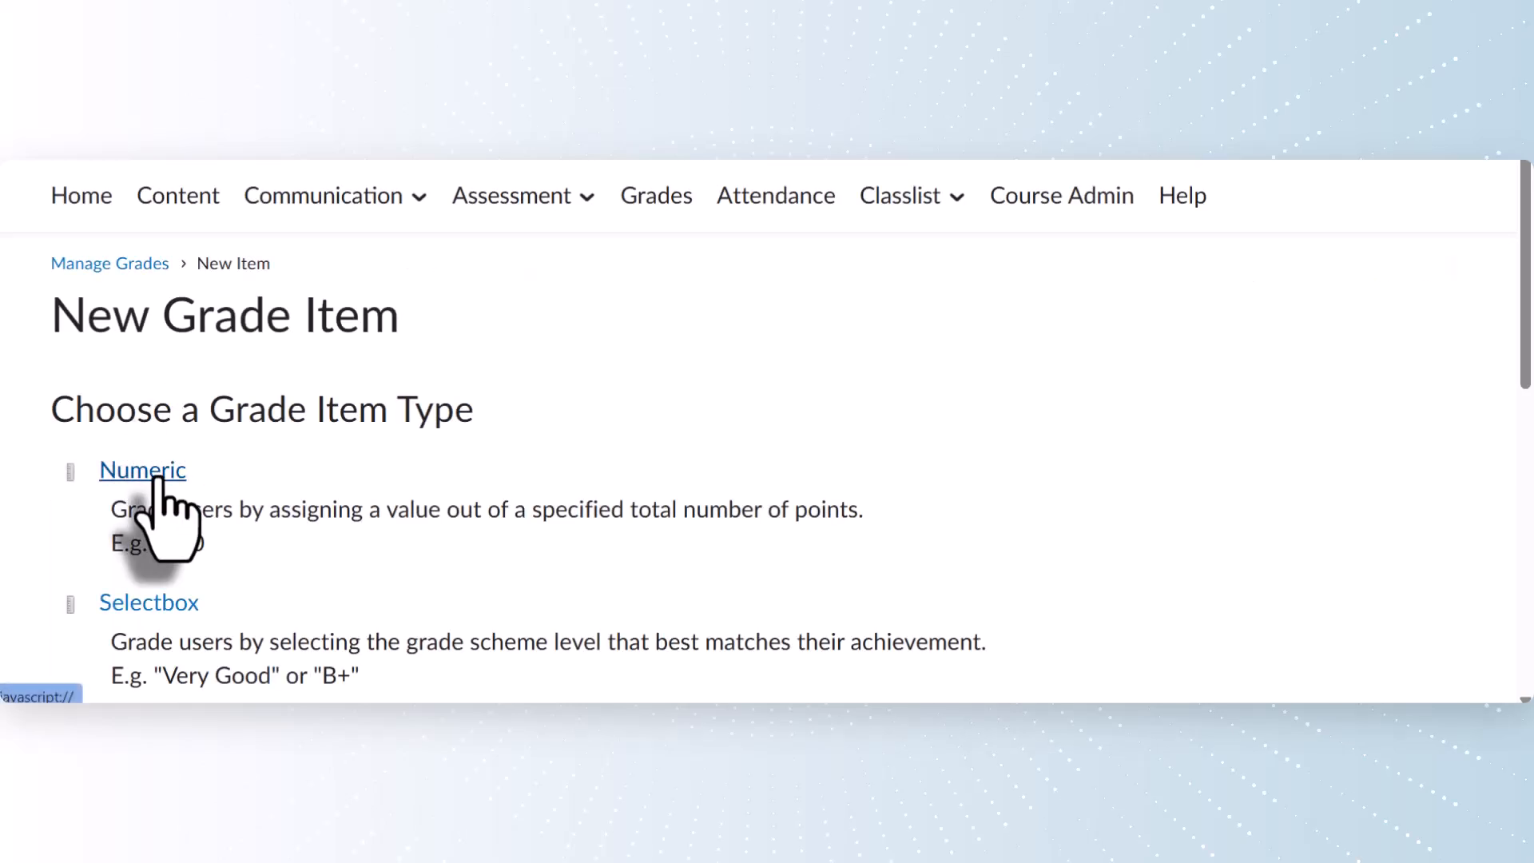
left_click(158, 477)
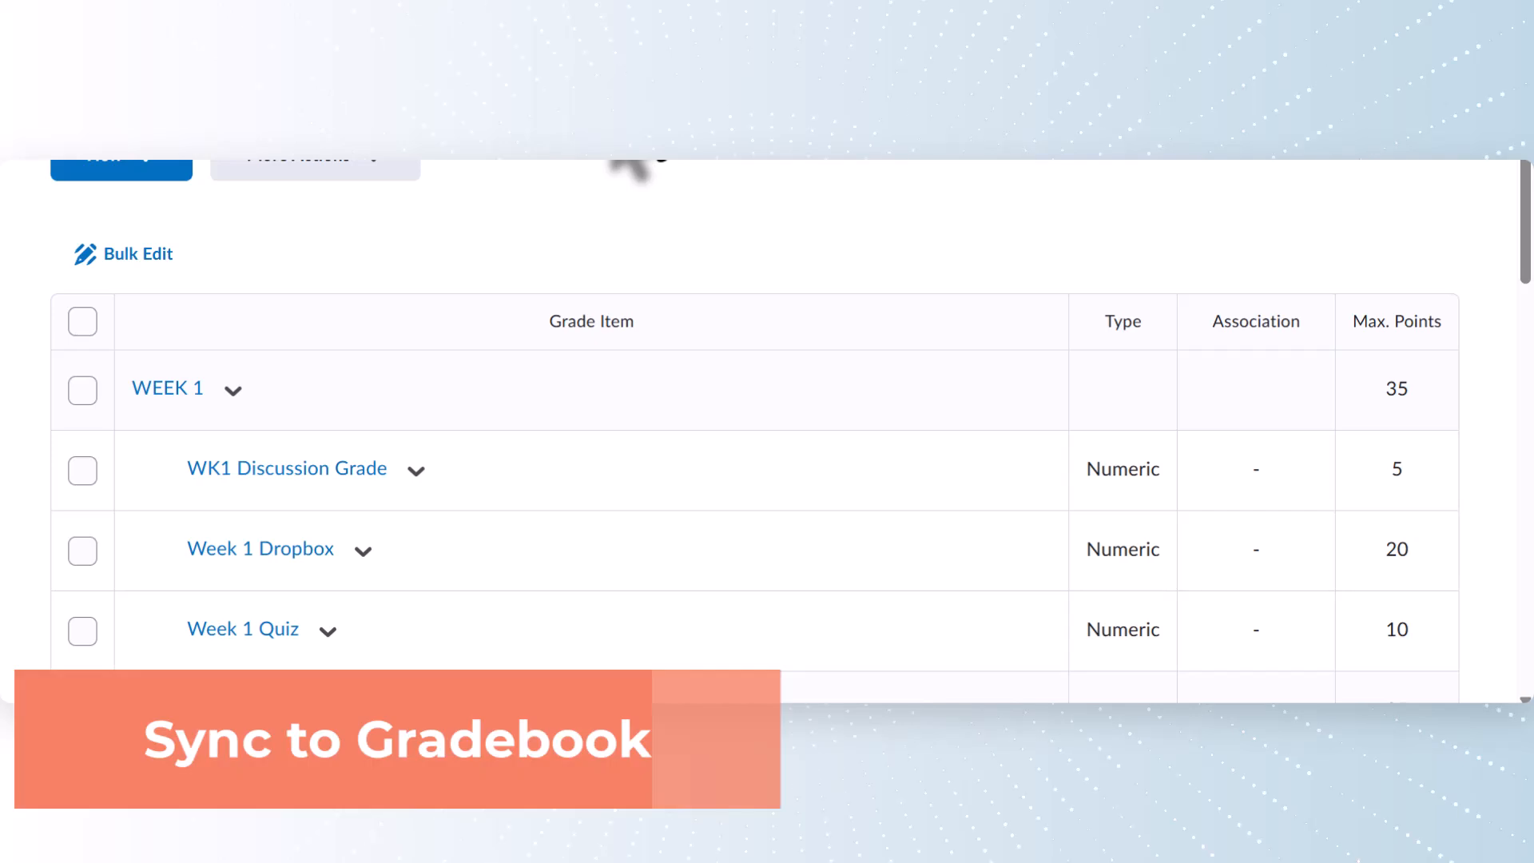
Step: Create a new dropbox folder for the course and title it Week 1 Assignment
scroll(524, 246, "up", 3)
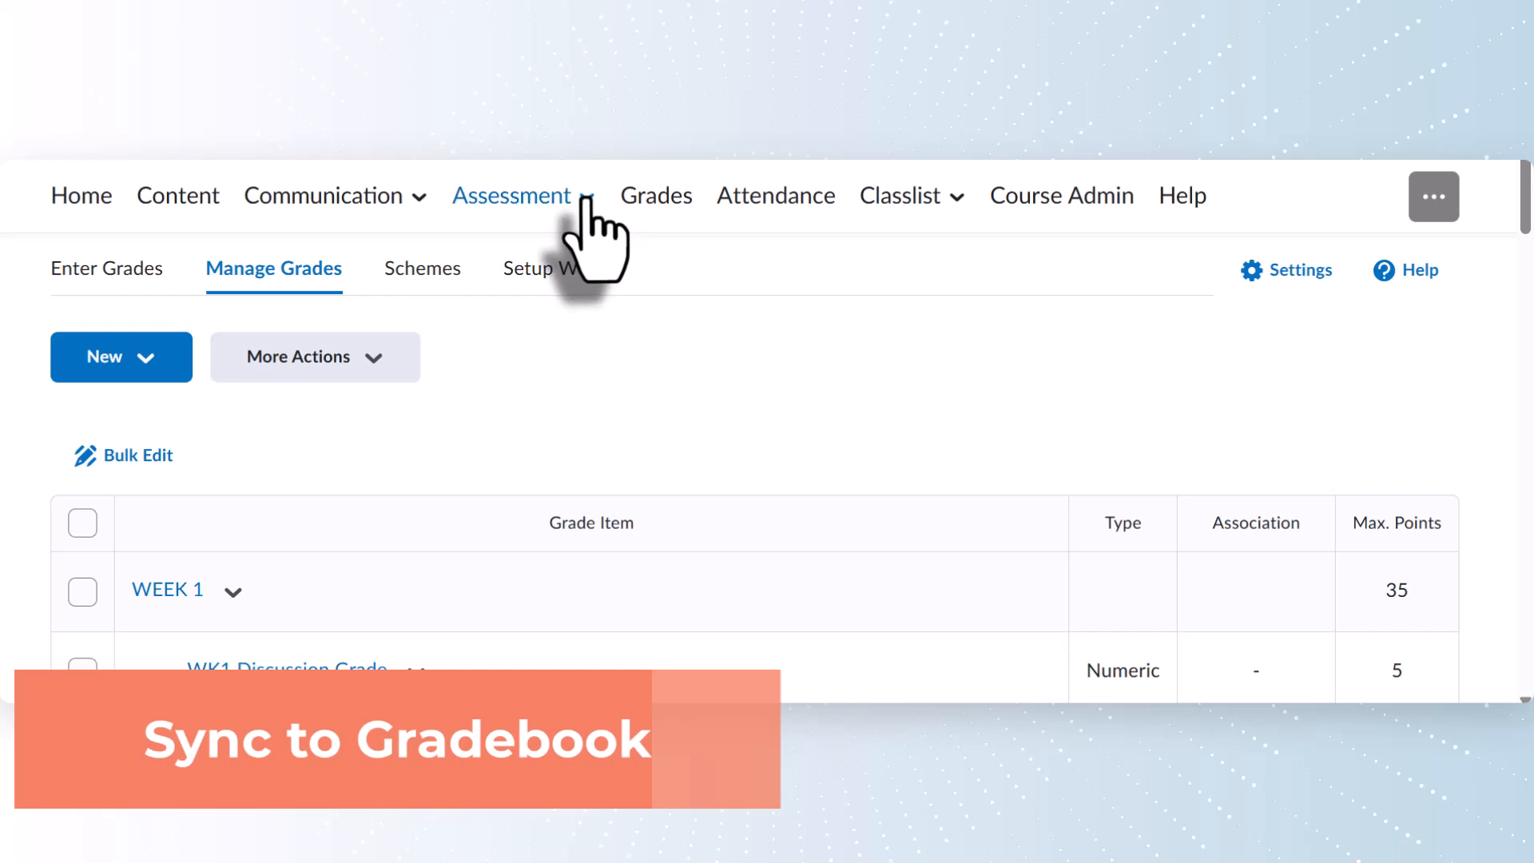
left_click(584, 209)
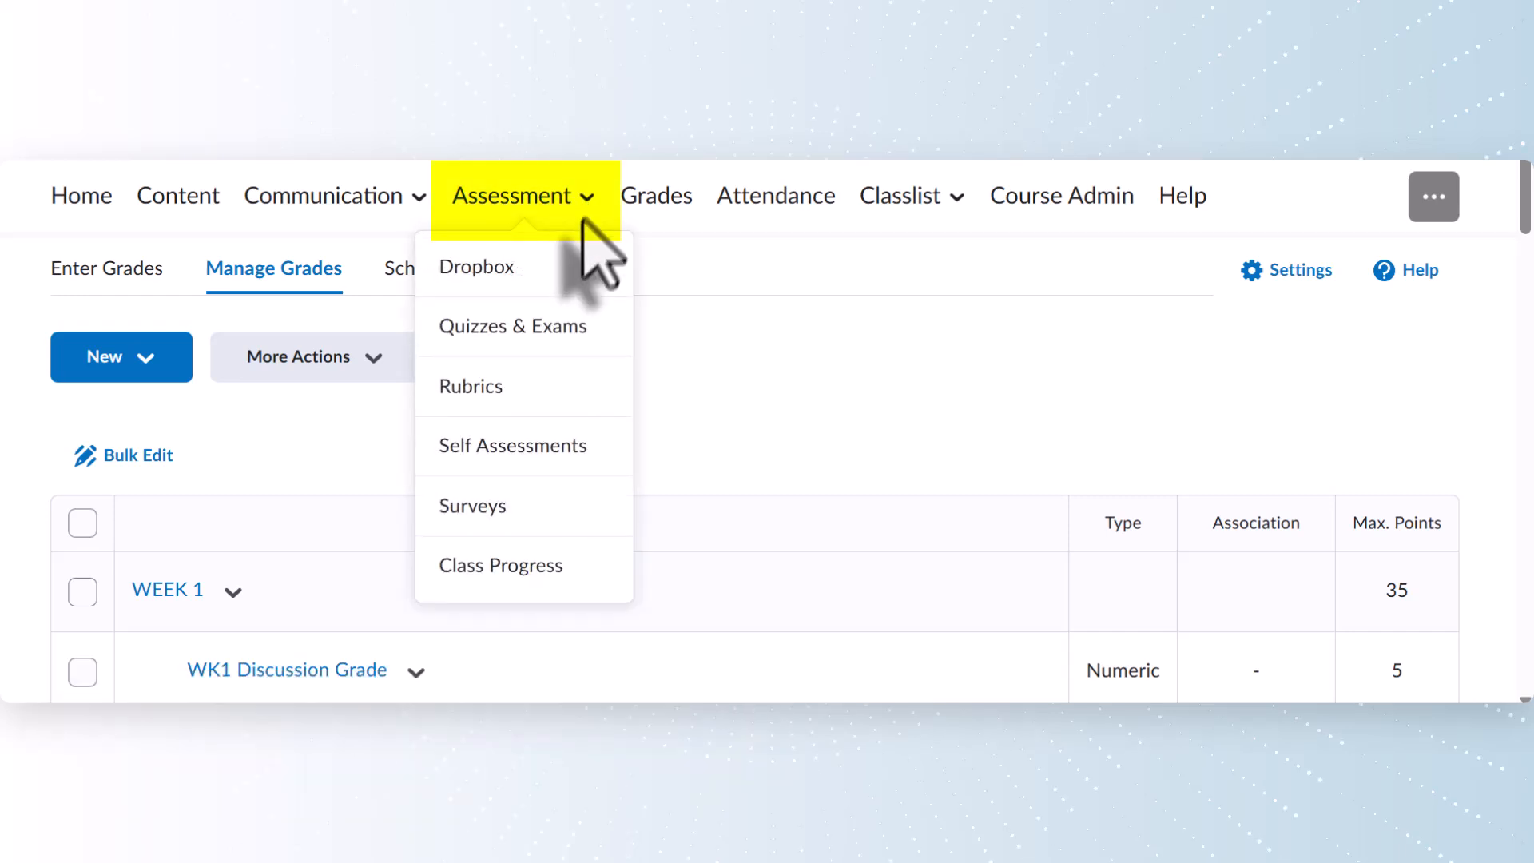
left_click(563, 262)
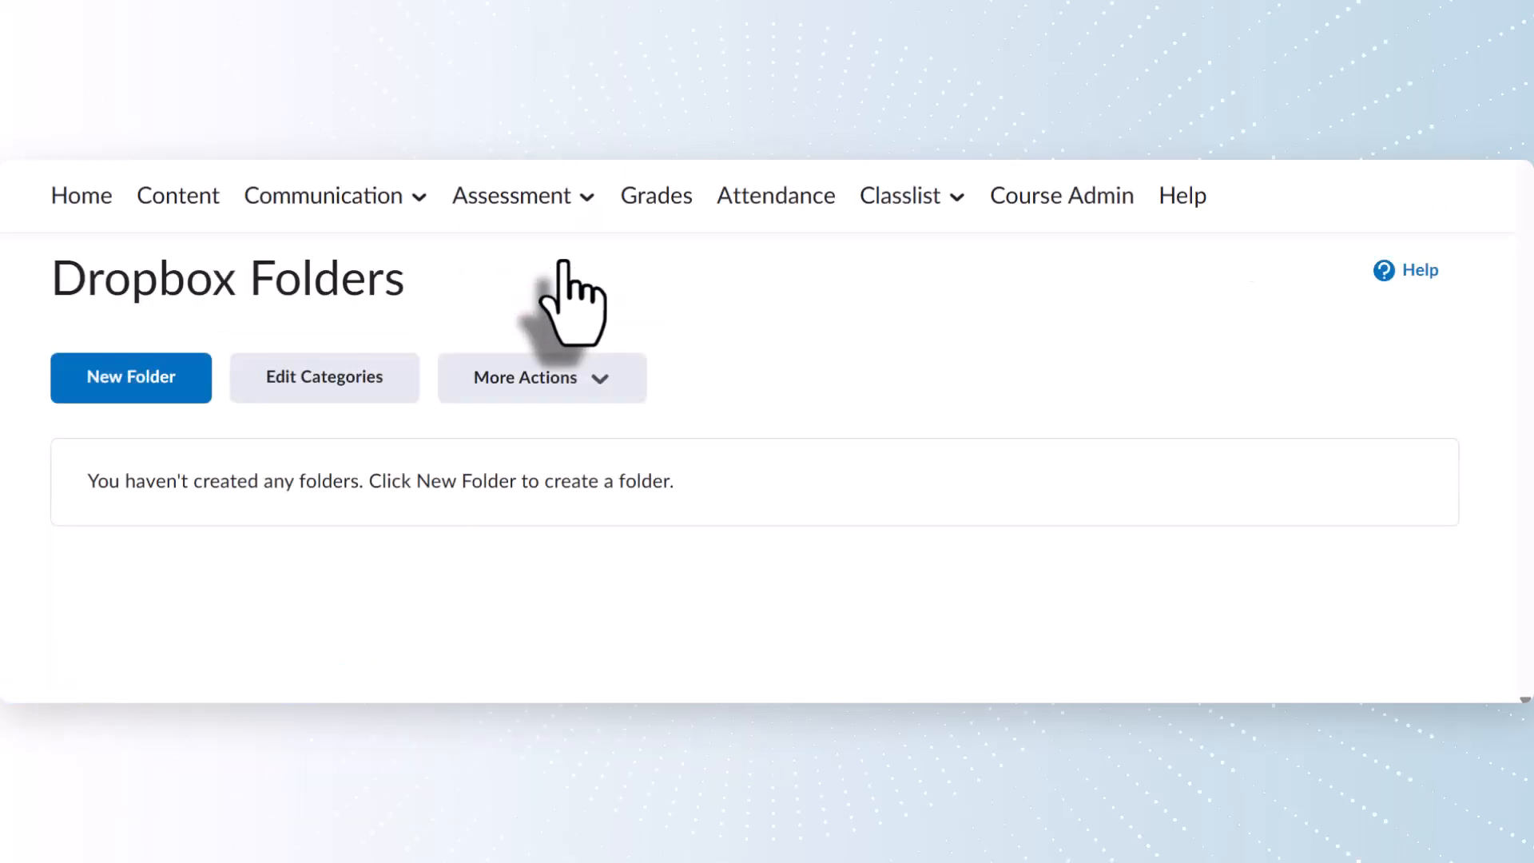
left_click(150, 387)
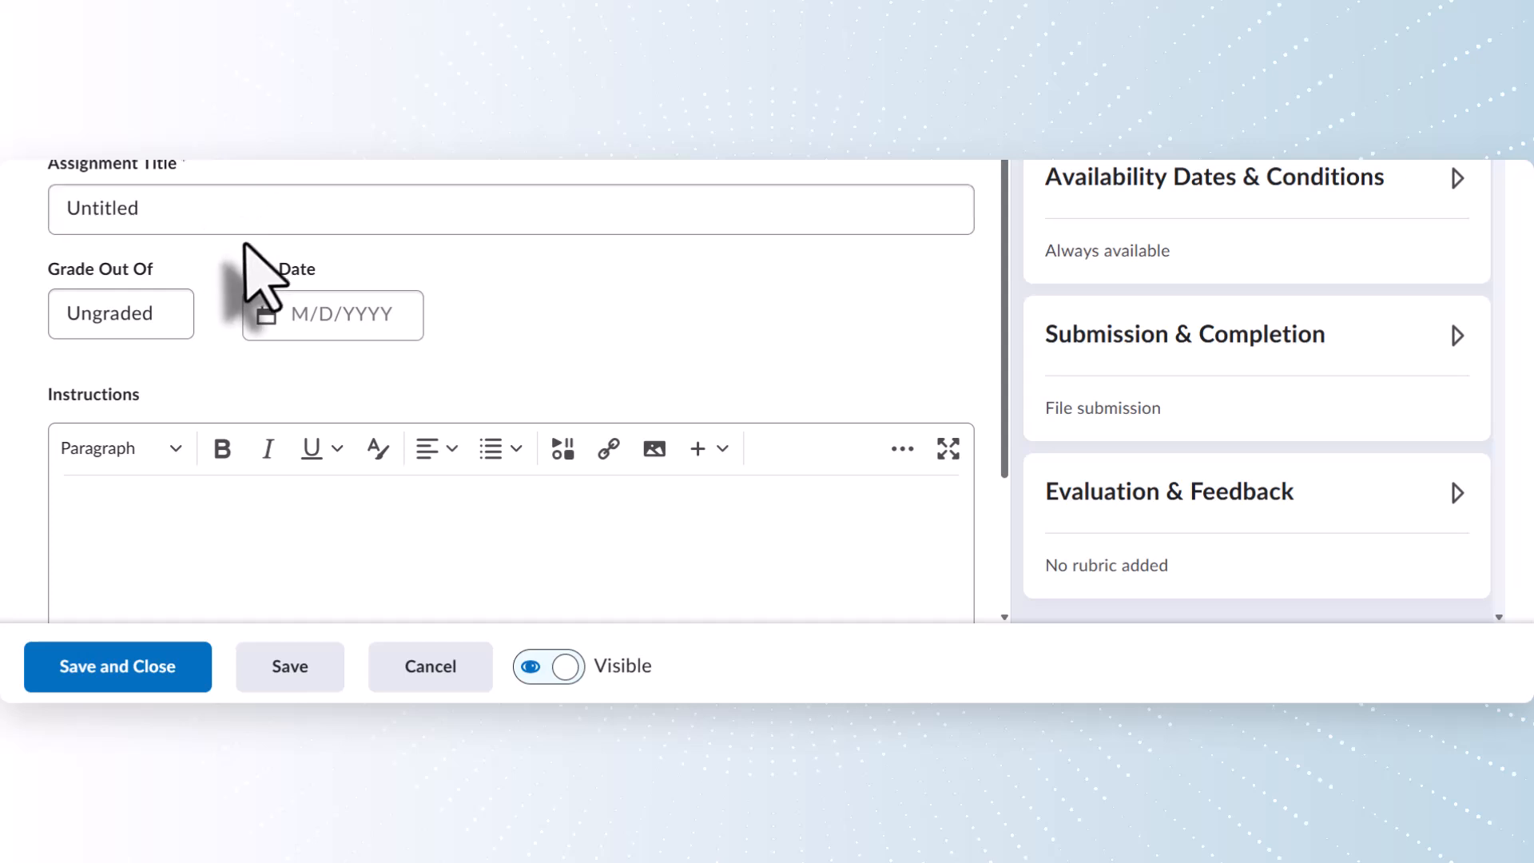
left_click(445, 216)
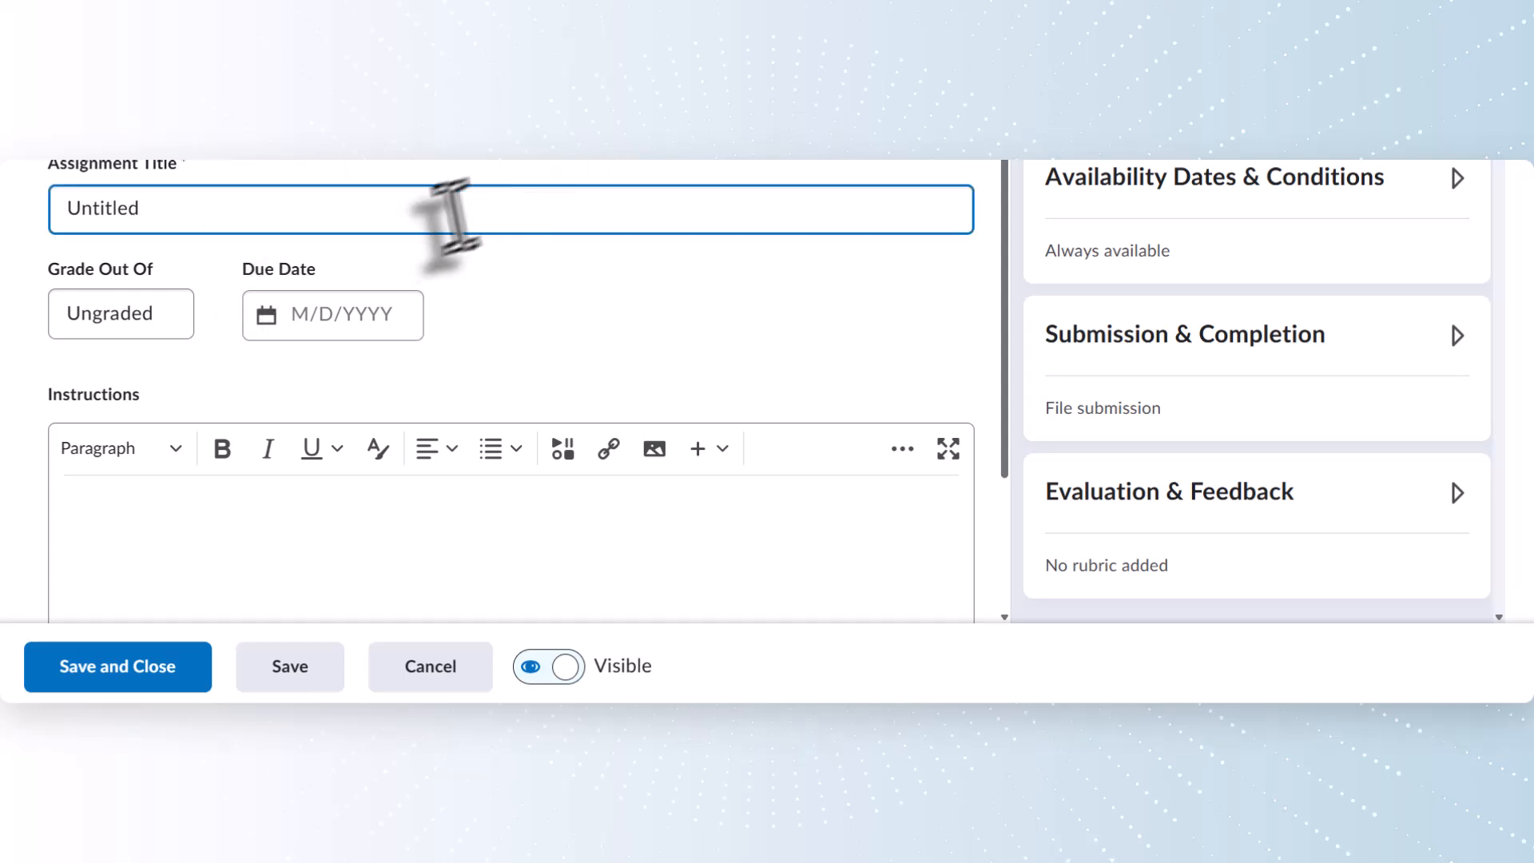
double_click(442, 225)
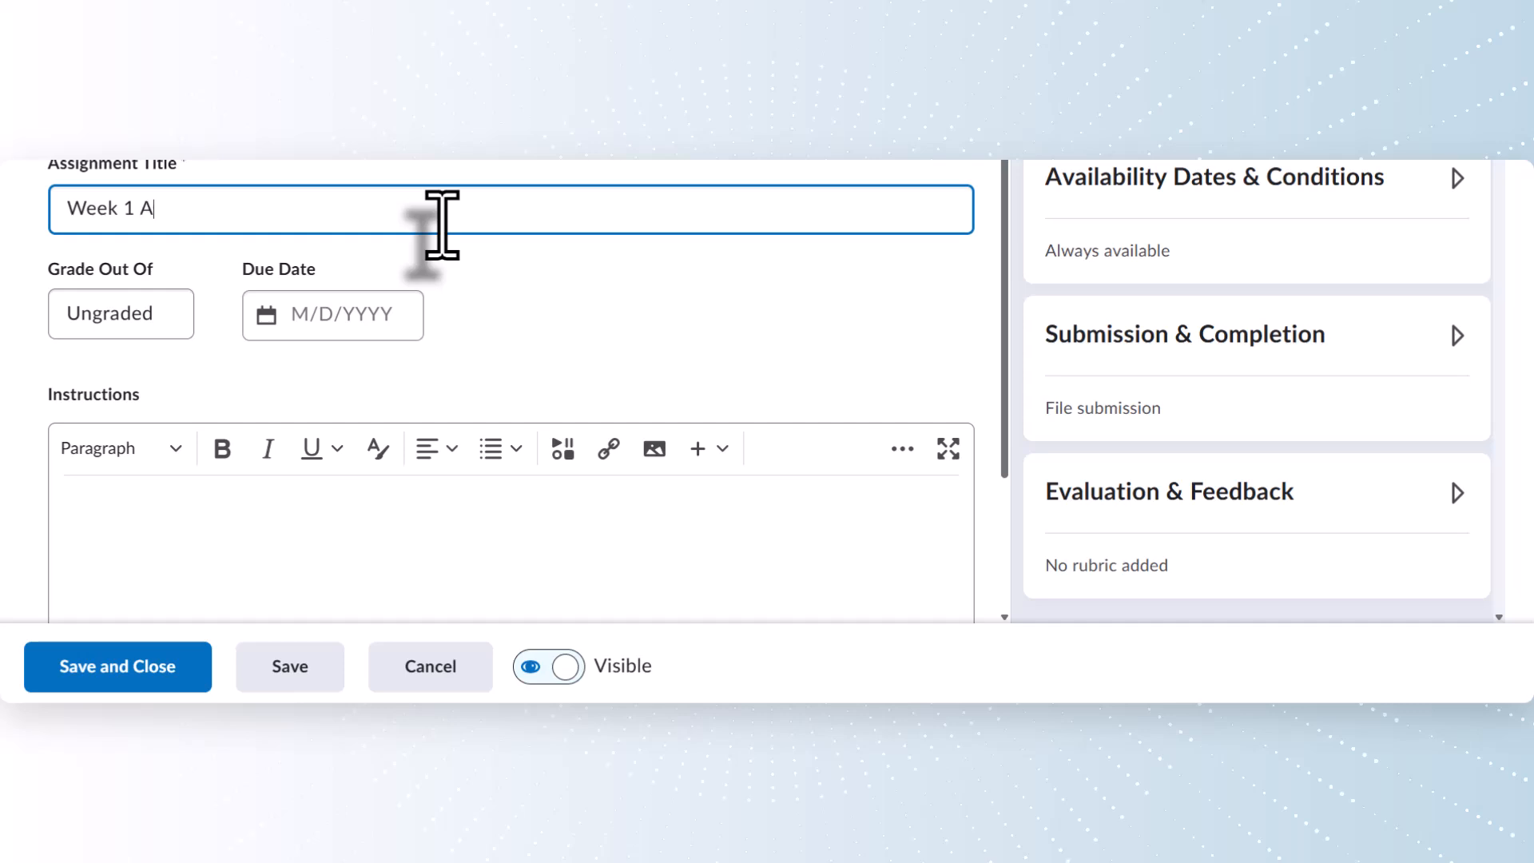
scroll(442, 225, "down", 1)
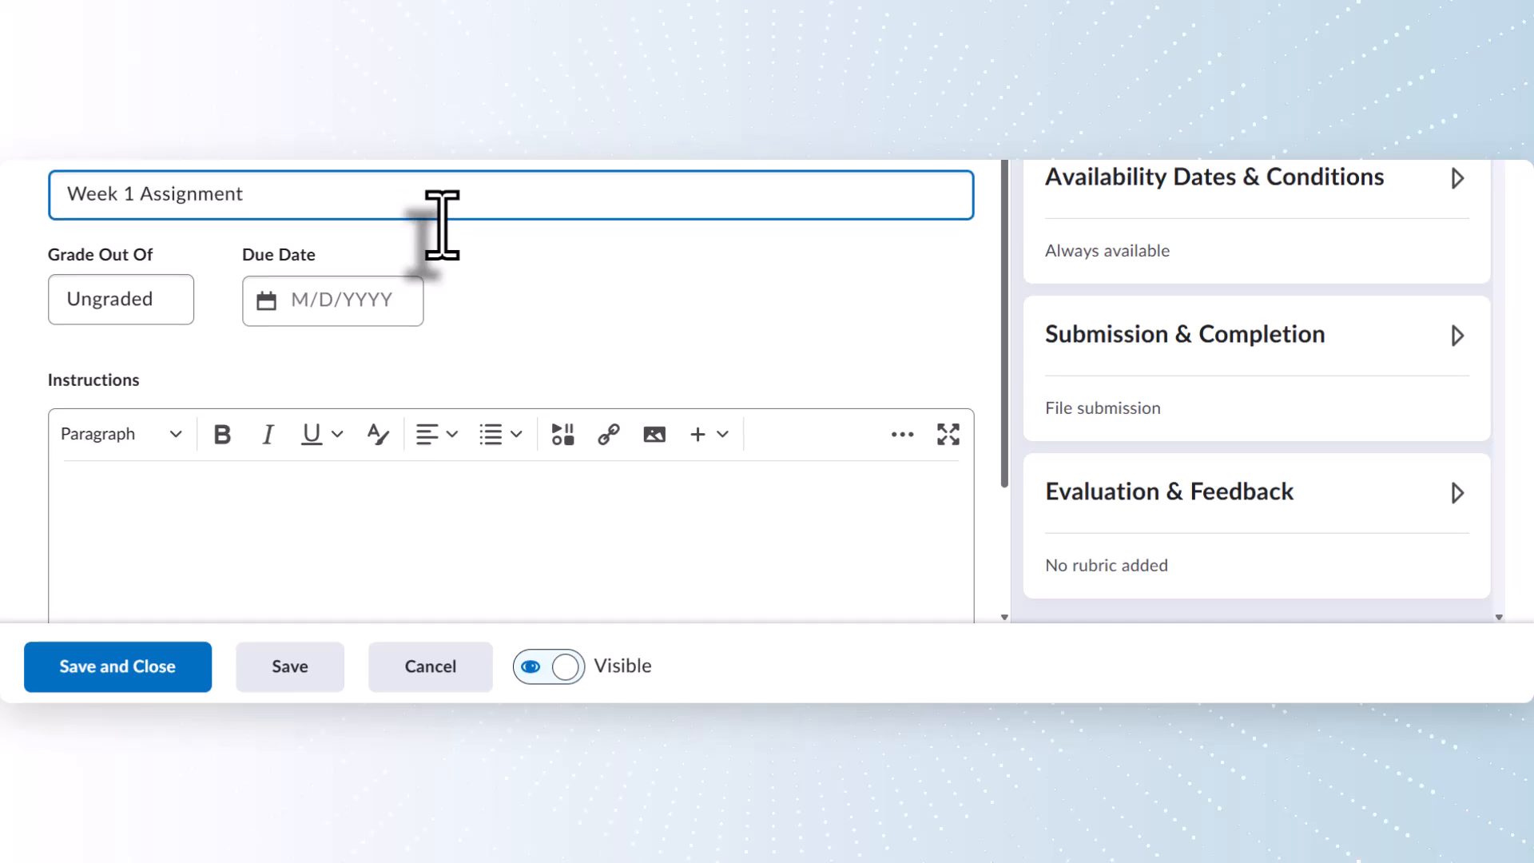
Step: Grade the assignment out of 20 points and link it to the existing Week 1 Dropbox grade item
left_click(163, 257)
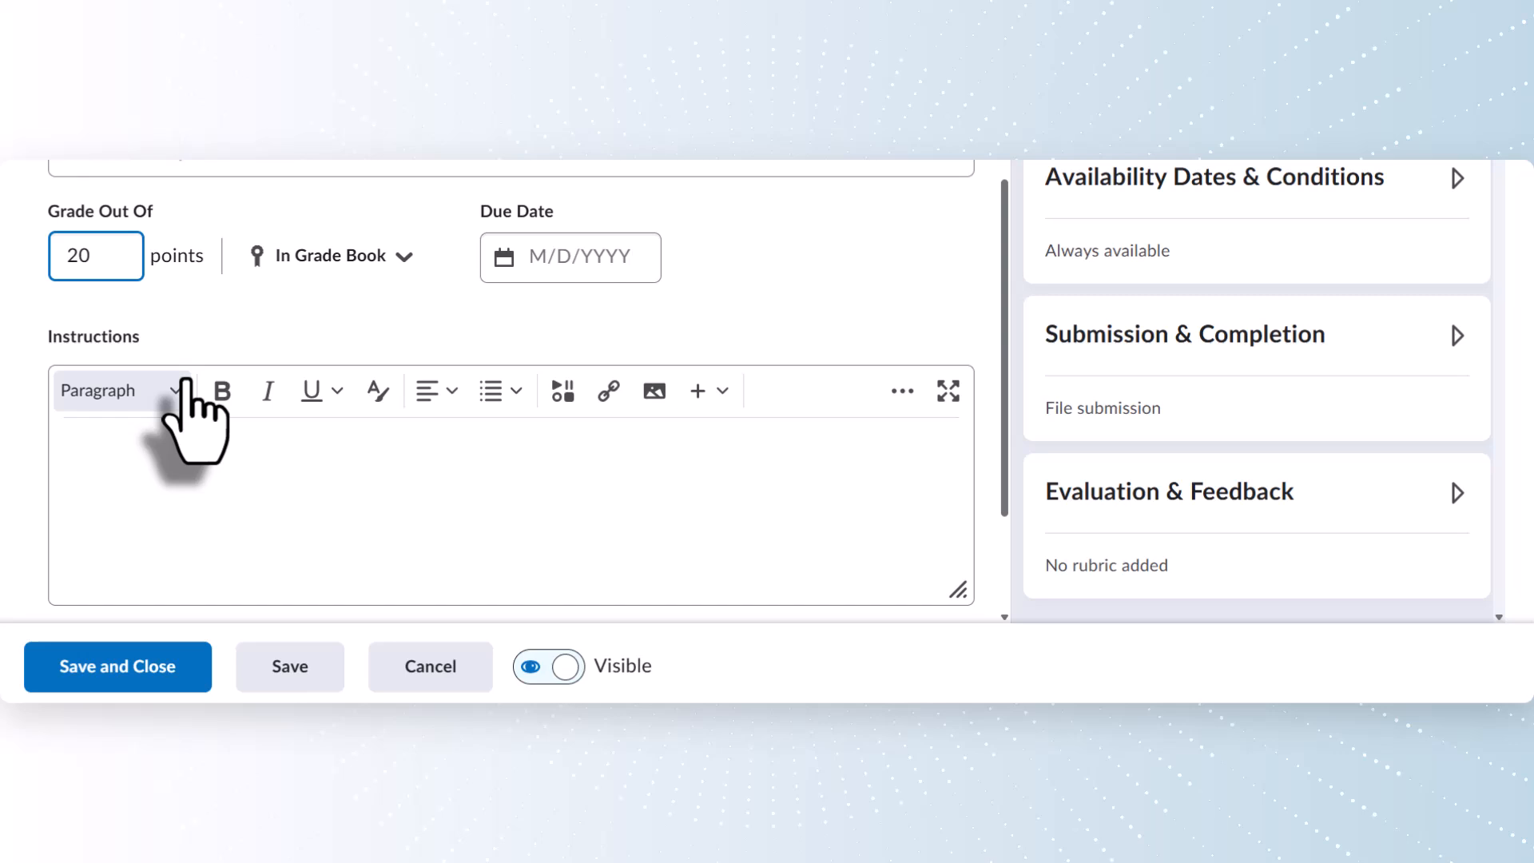
left_click(409, 239)
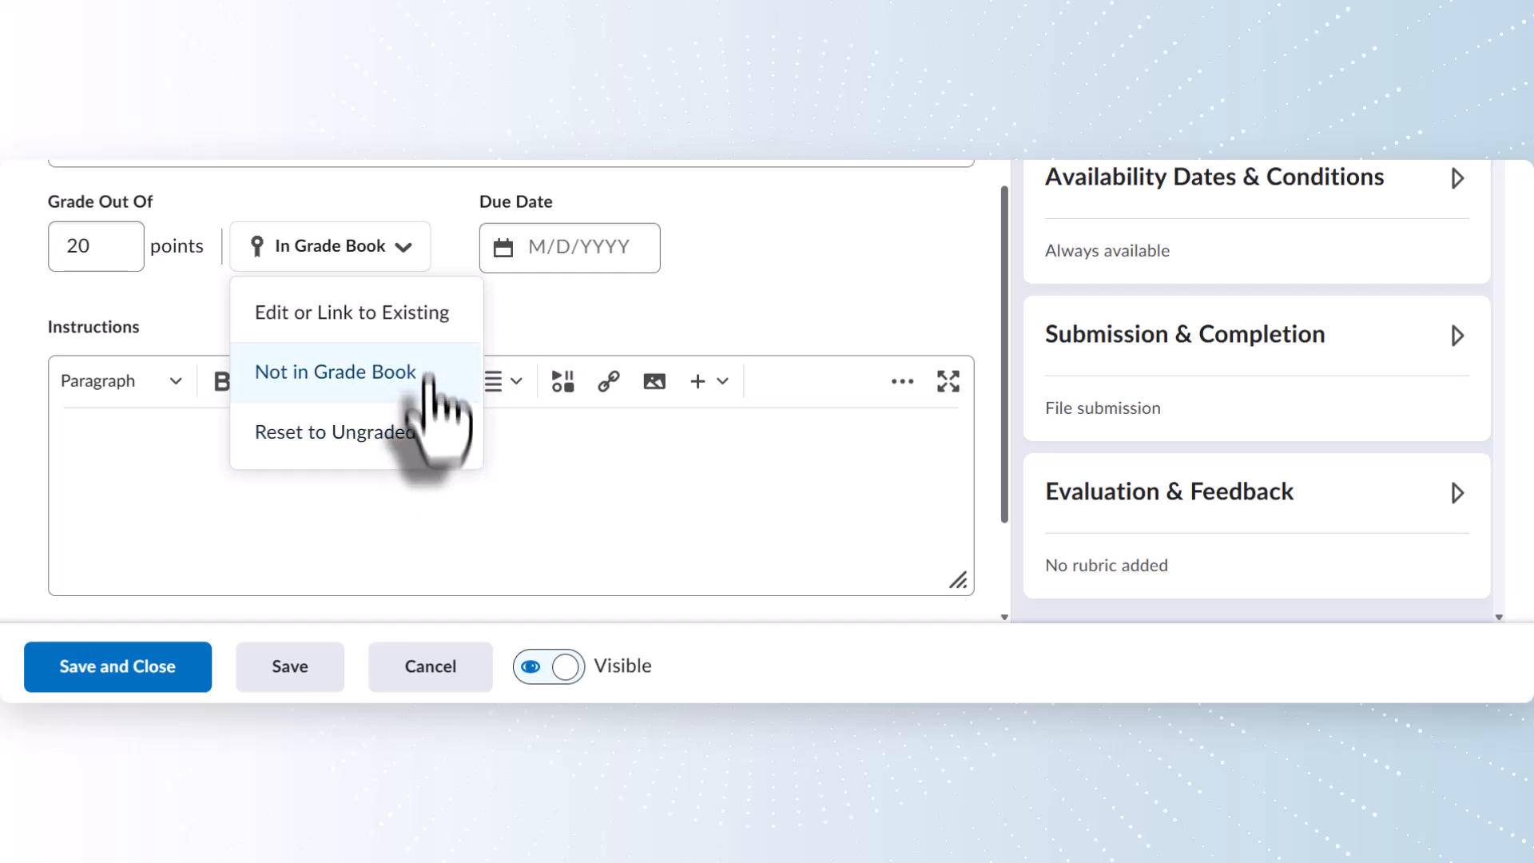
left_click(438, 320)
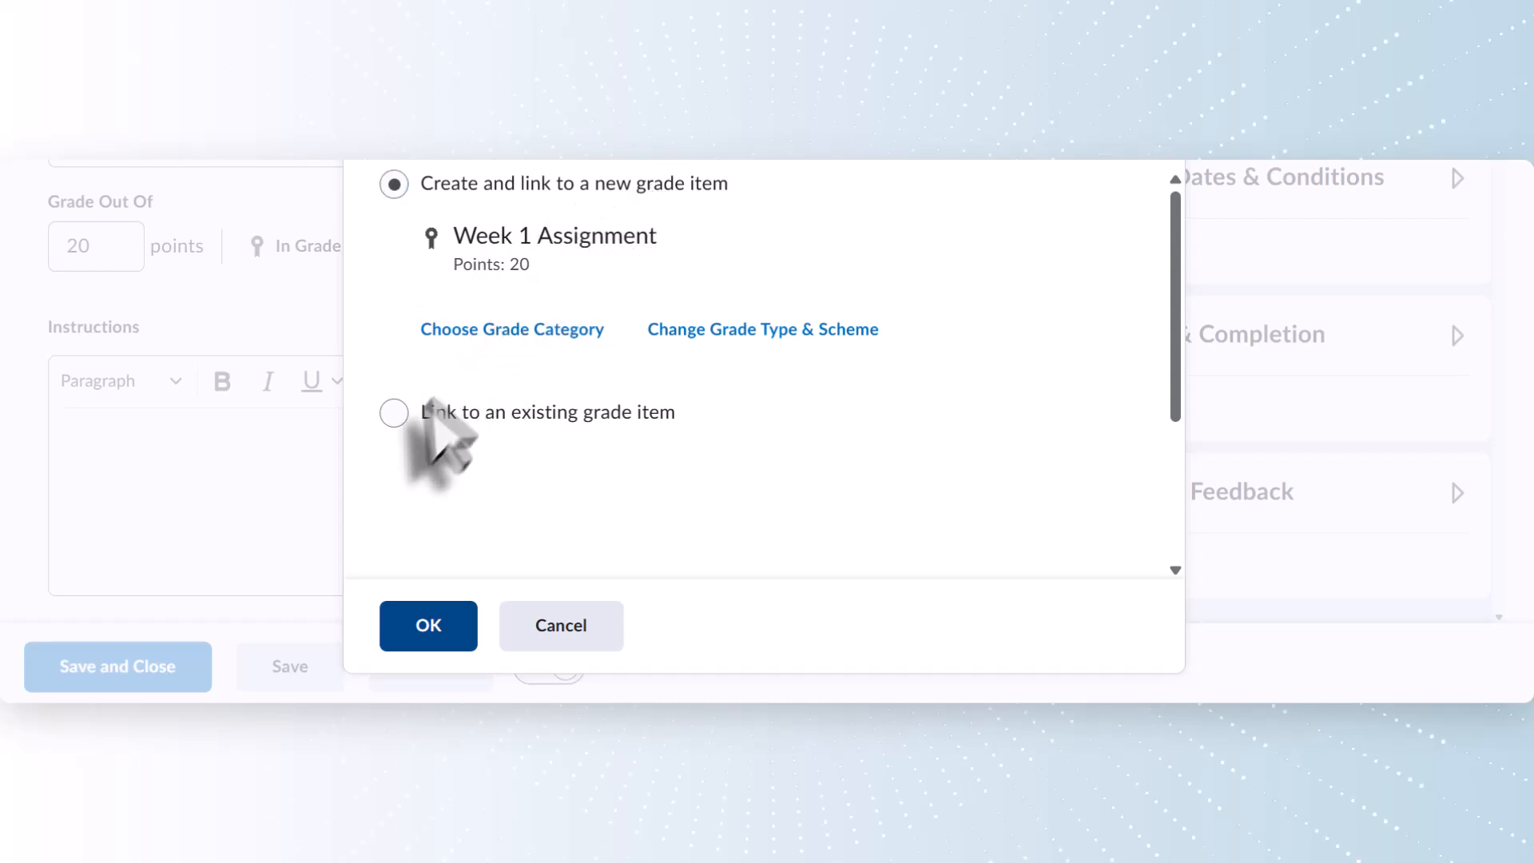
left_click(394, 414)
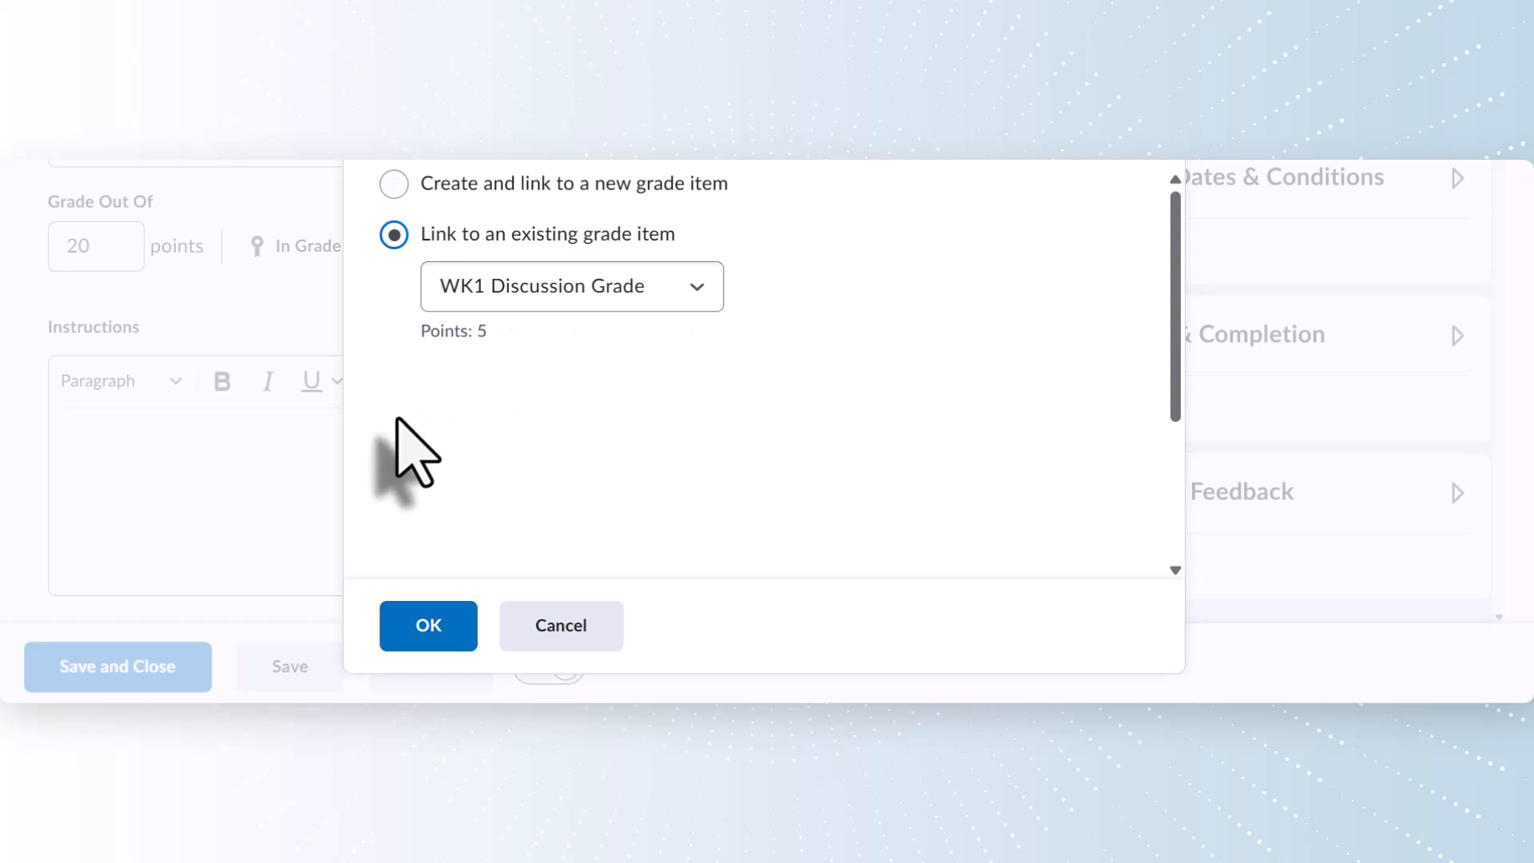
left_click(678, 294)
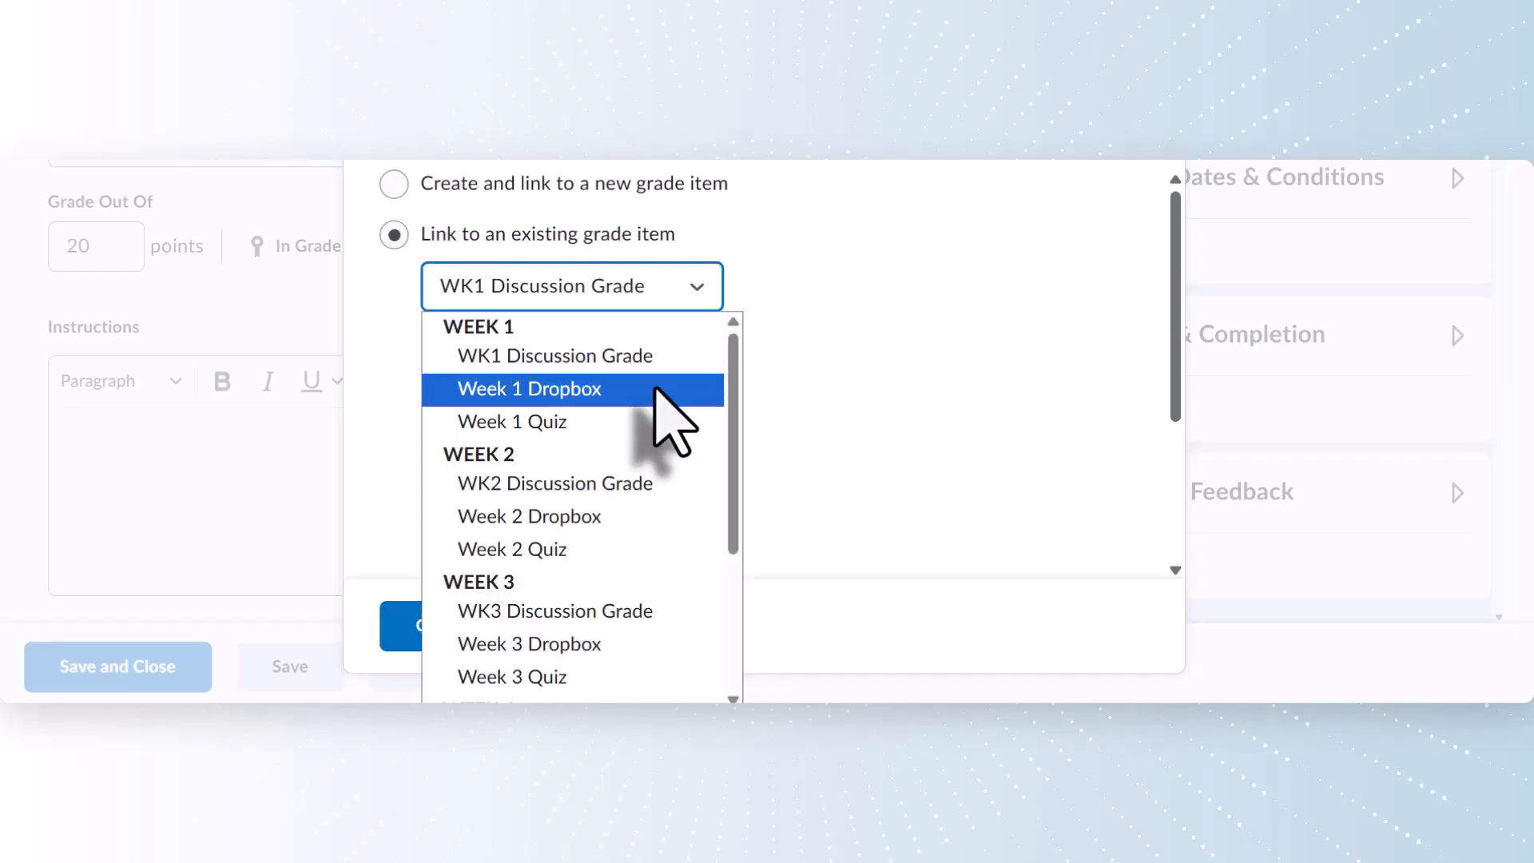
left_click(669, 391)
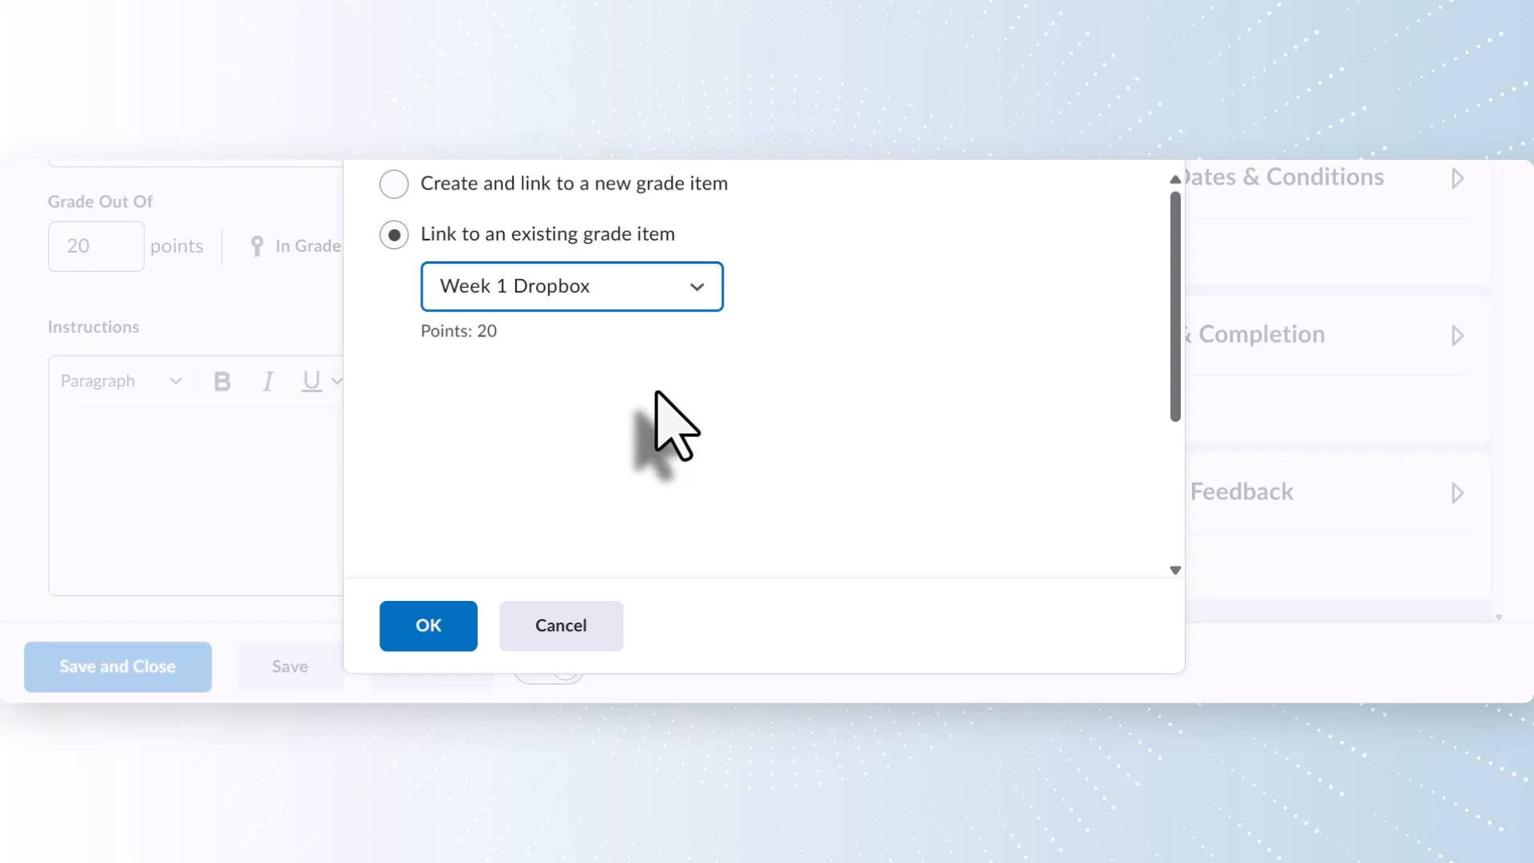
left_click(452, 628)
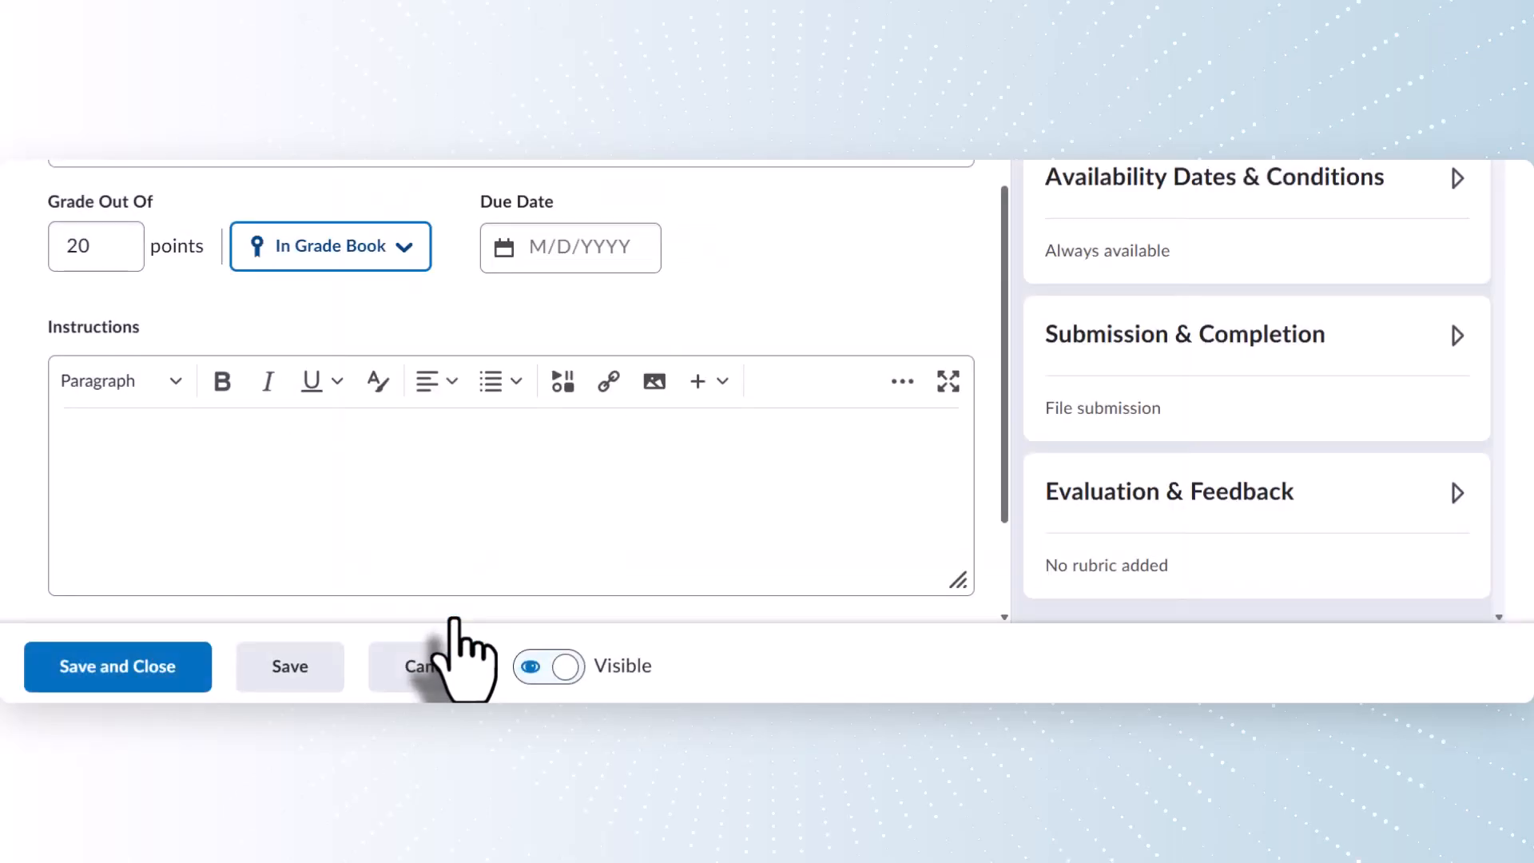
Step: Look through the assignment's due date, instructions, availability, submission, and evaluation and feedback settings
left_click(517, 259)
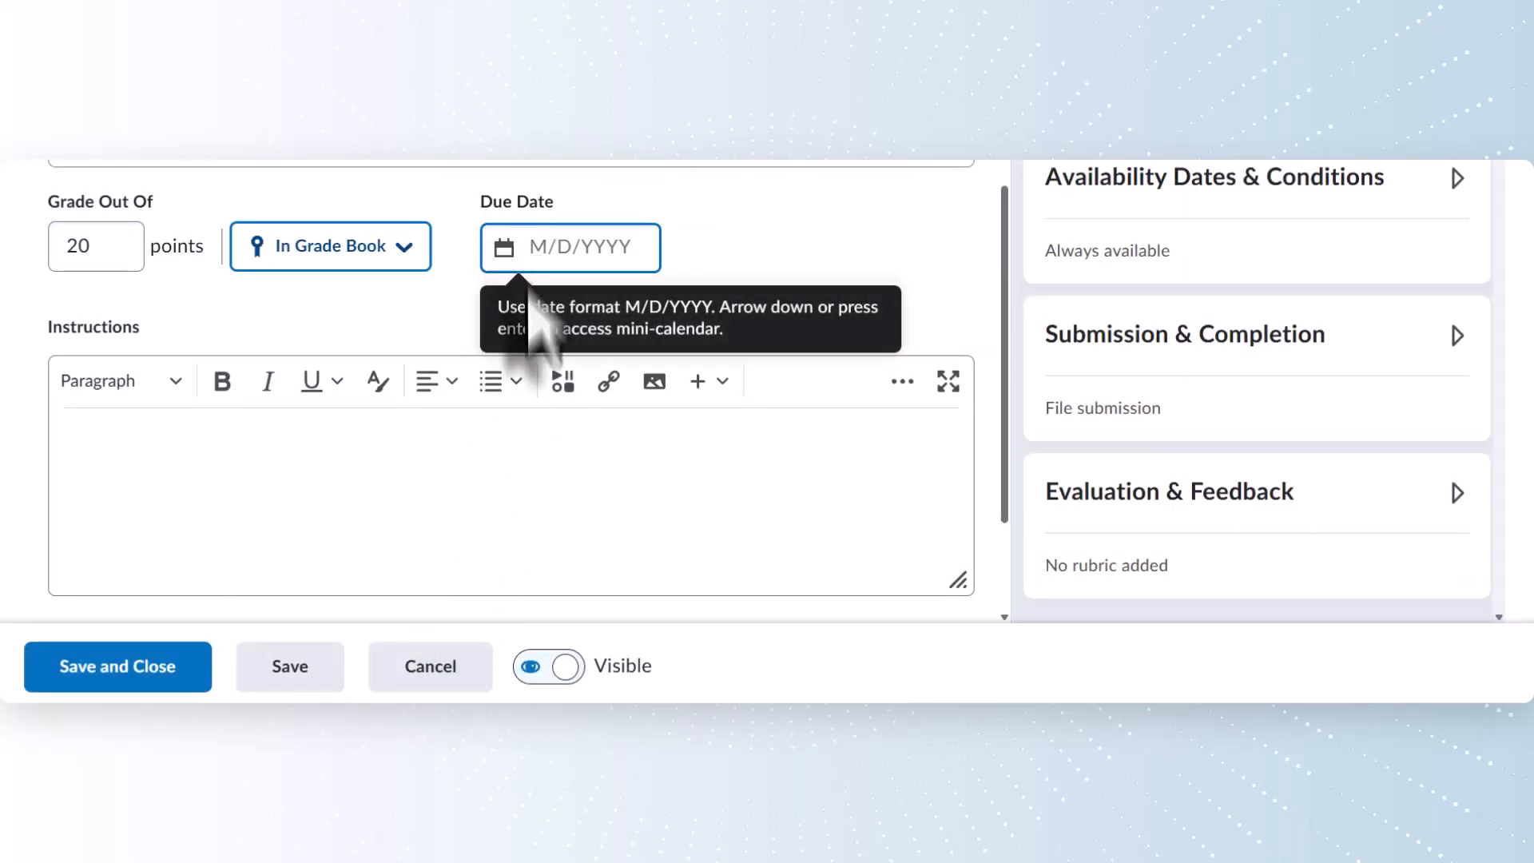
left_click(445, 437)
scroll(445, 437, "down", 2)
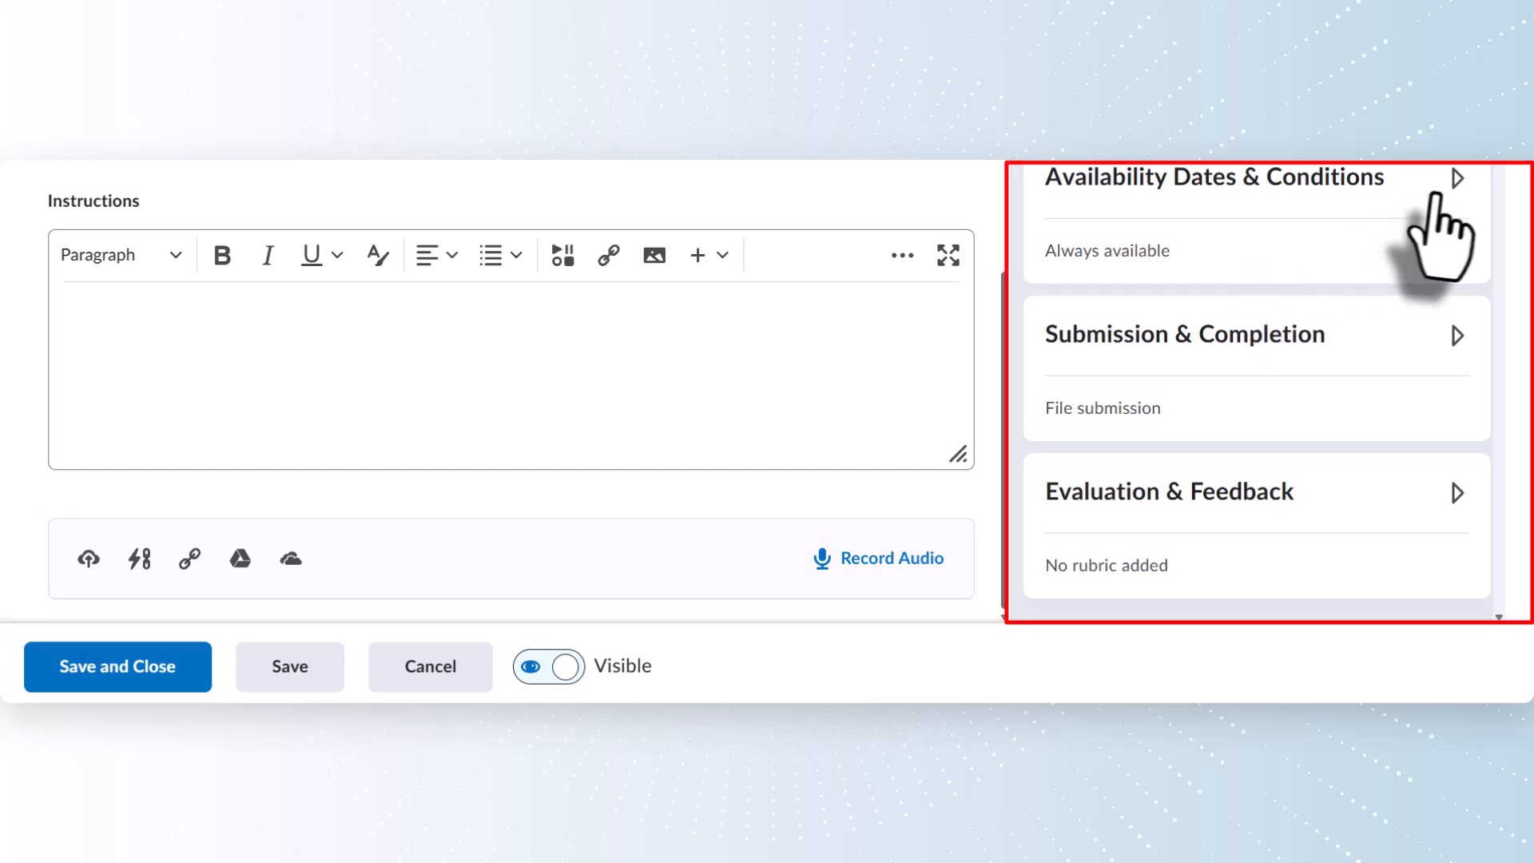
left_click(1459, 199)
left_click(1462, 202)
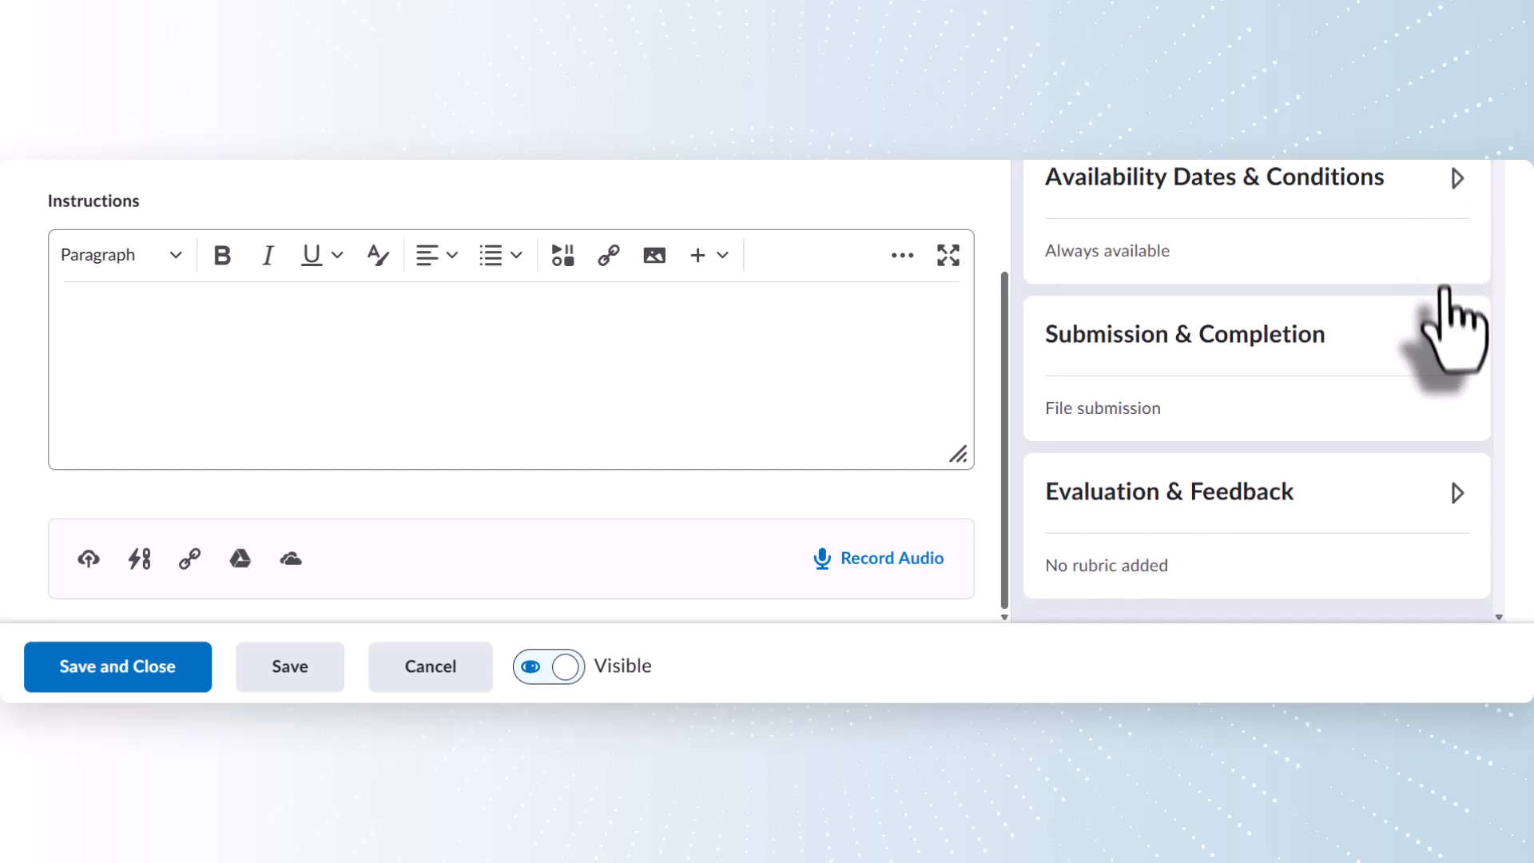
left_click(1458, 336)
left_click(1457, 337)
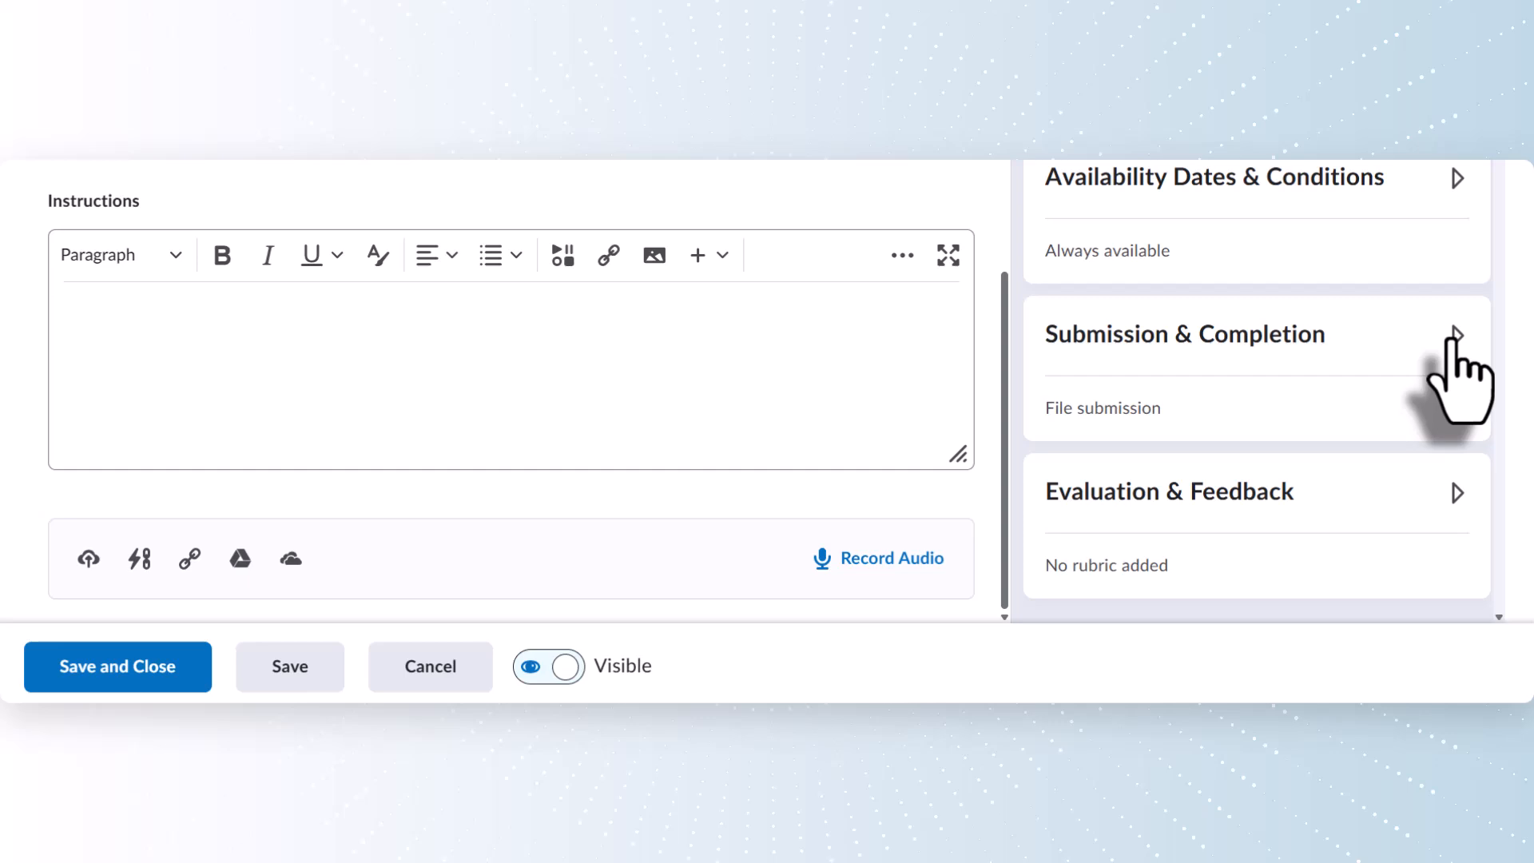
left_click(1456, 492)
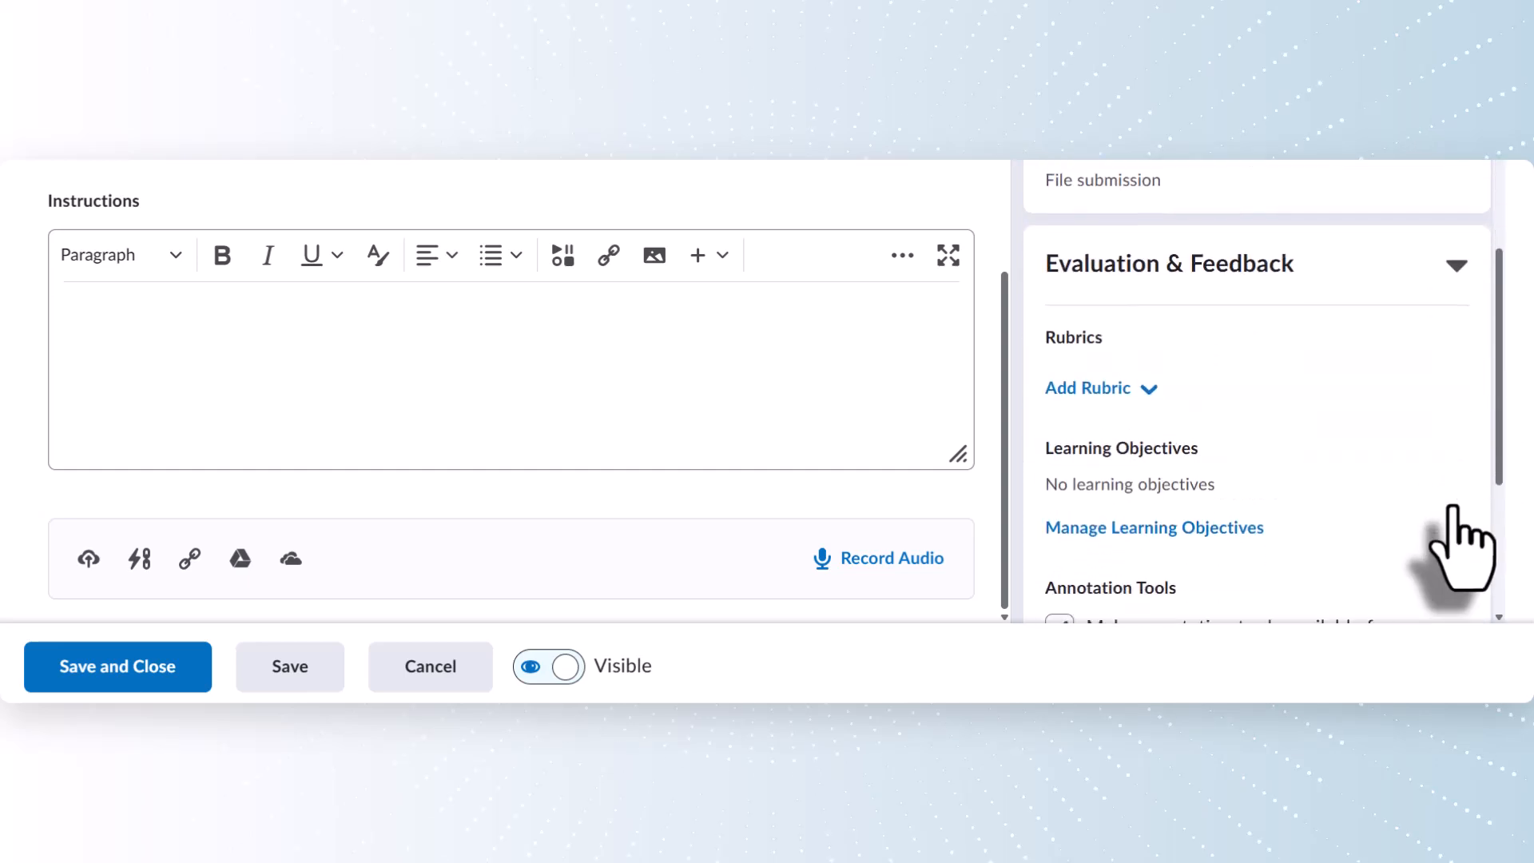
scroll(1463, 540, "down", 2)
scroll(1464, 540, "up", 3)
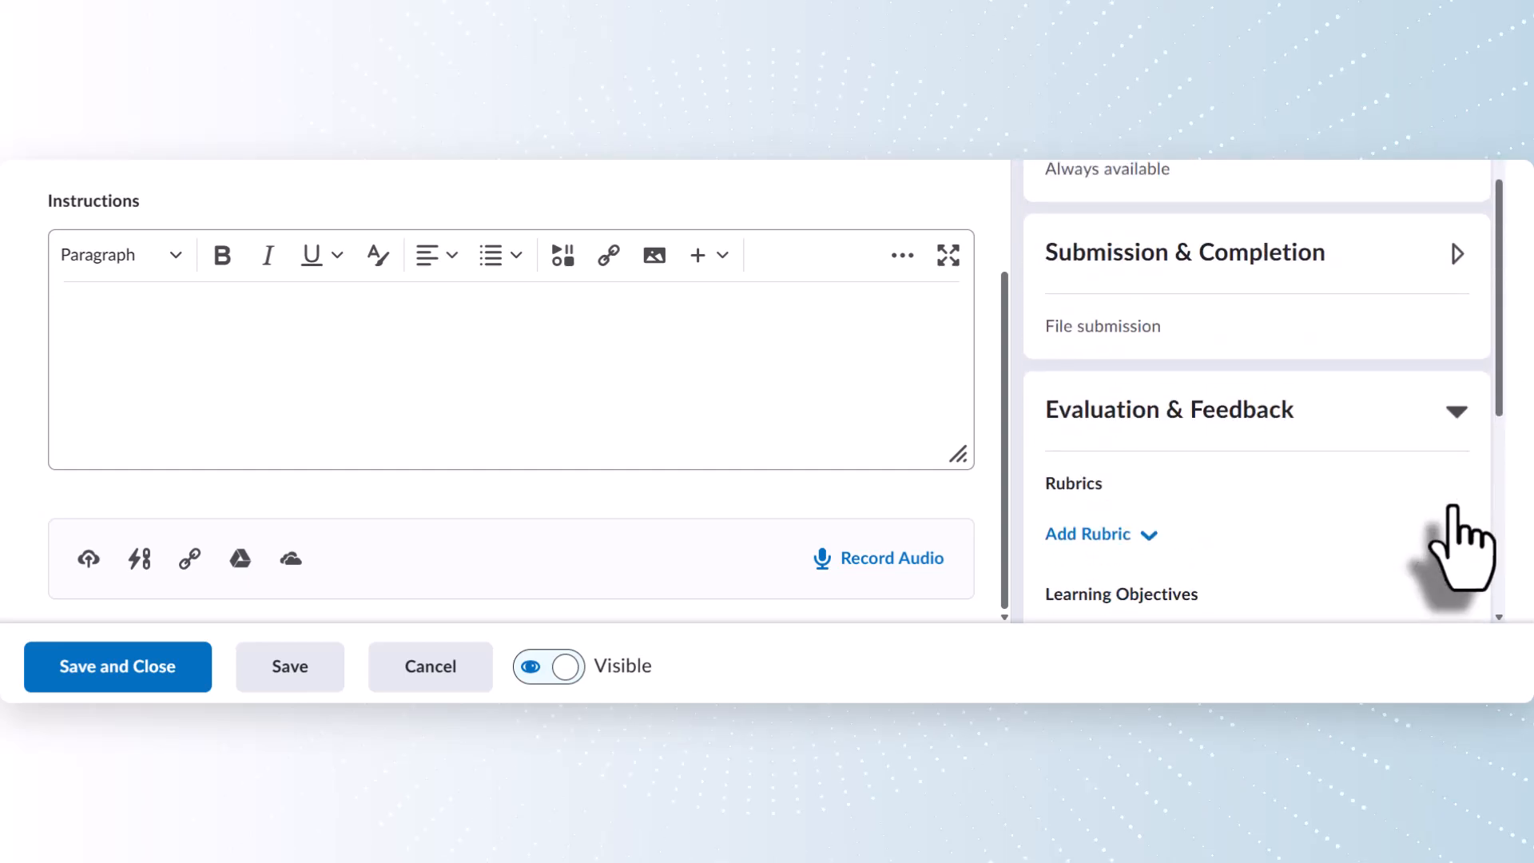
left_click(1459, 411)
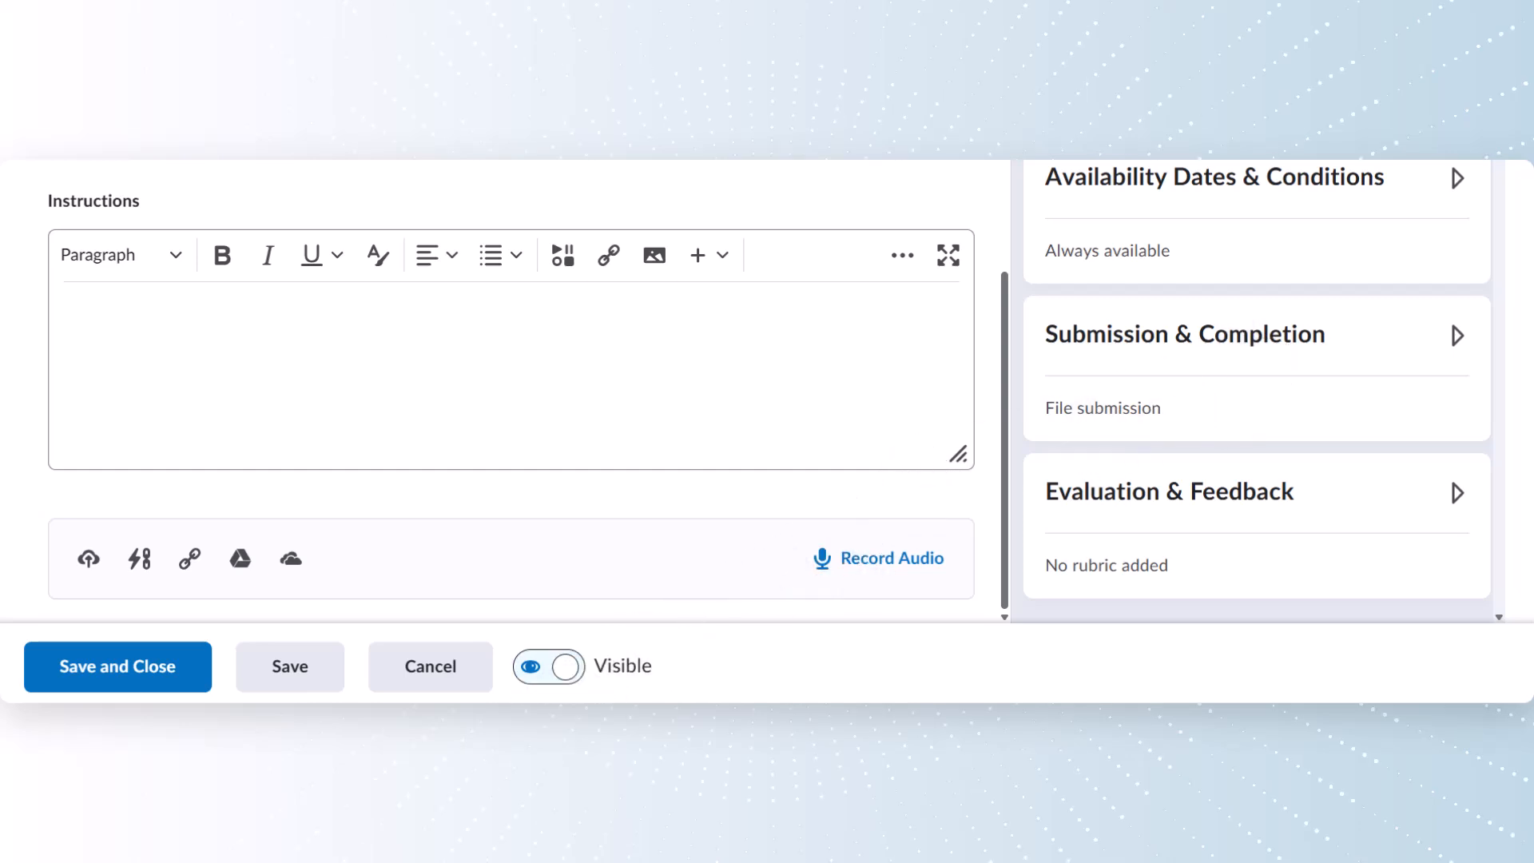
Step: Save and close the Week 1 assignment and review the list of weekly dropbox folders
left_click(177, 678)
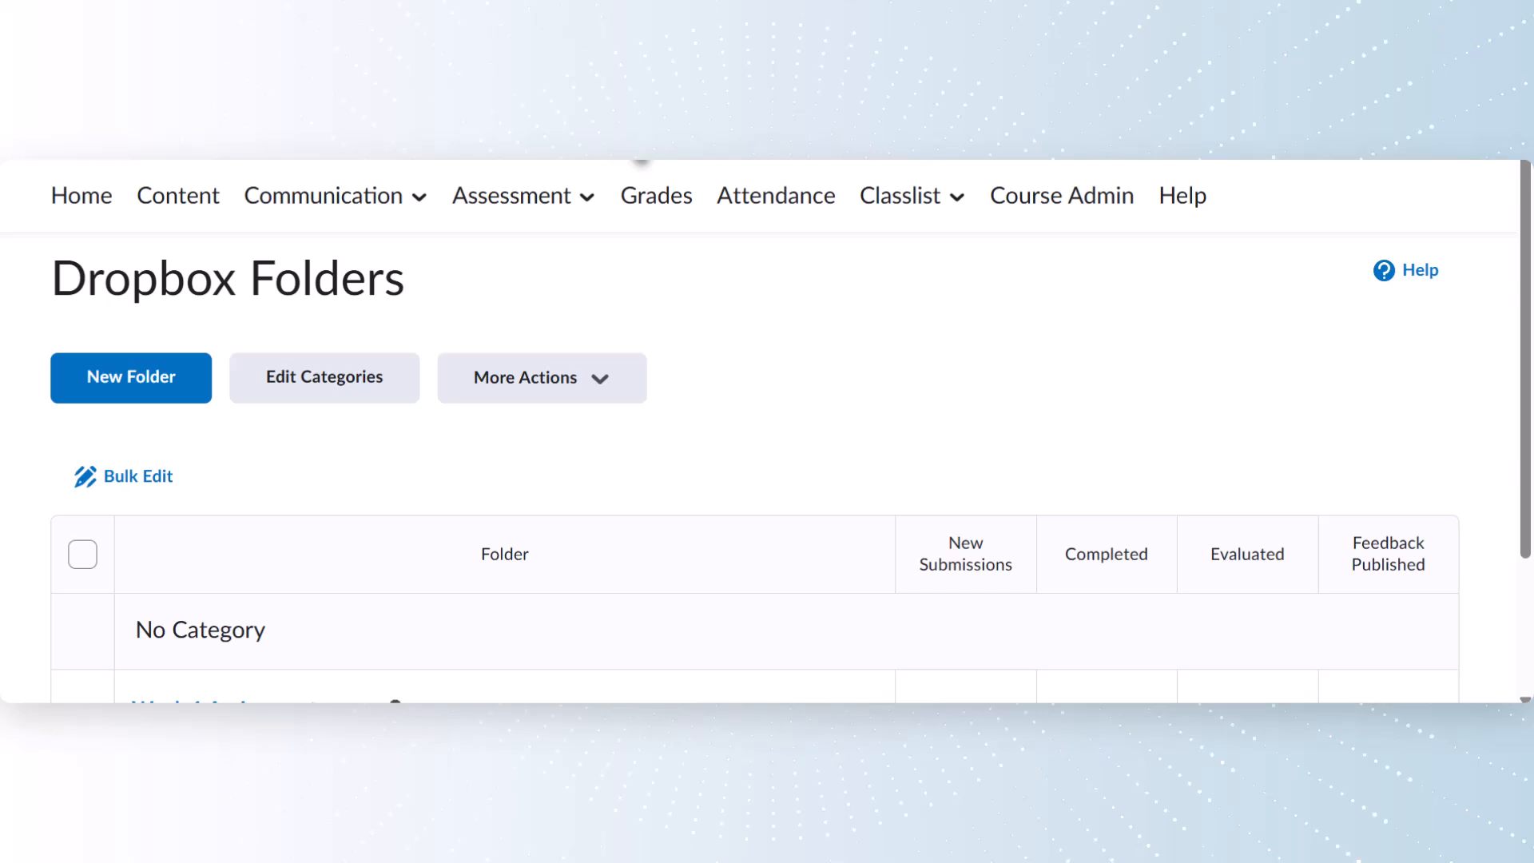
scroll(572, 411, "down", 5)
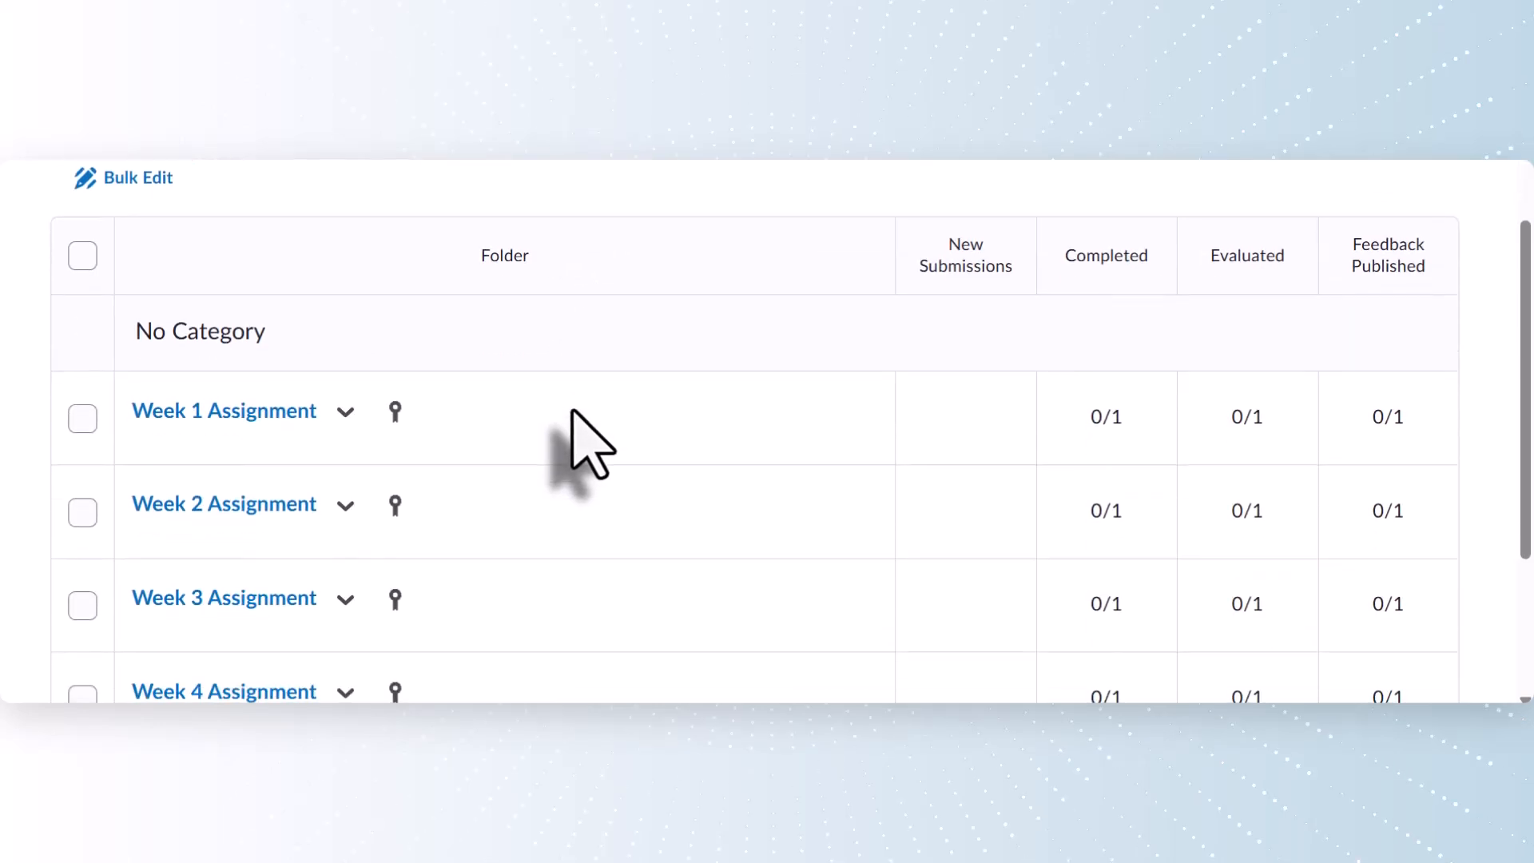
scroll(572, 412, "down", 1)
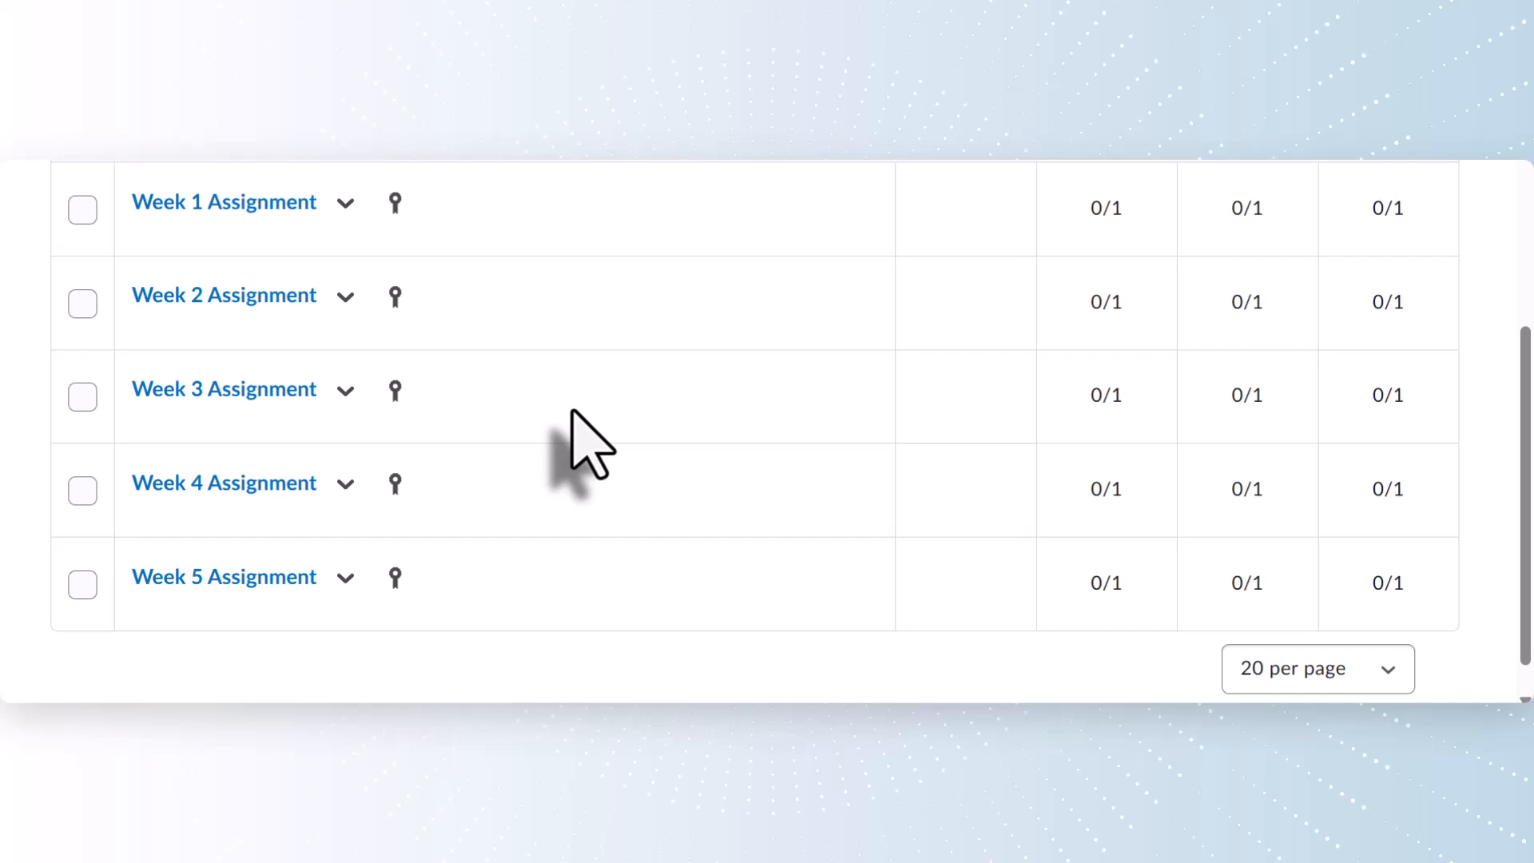
scroll(587, 441, "up", 1)
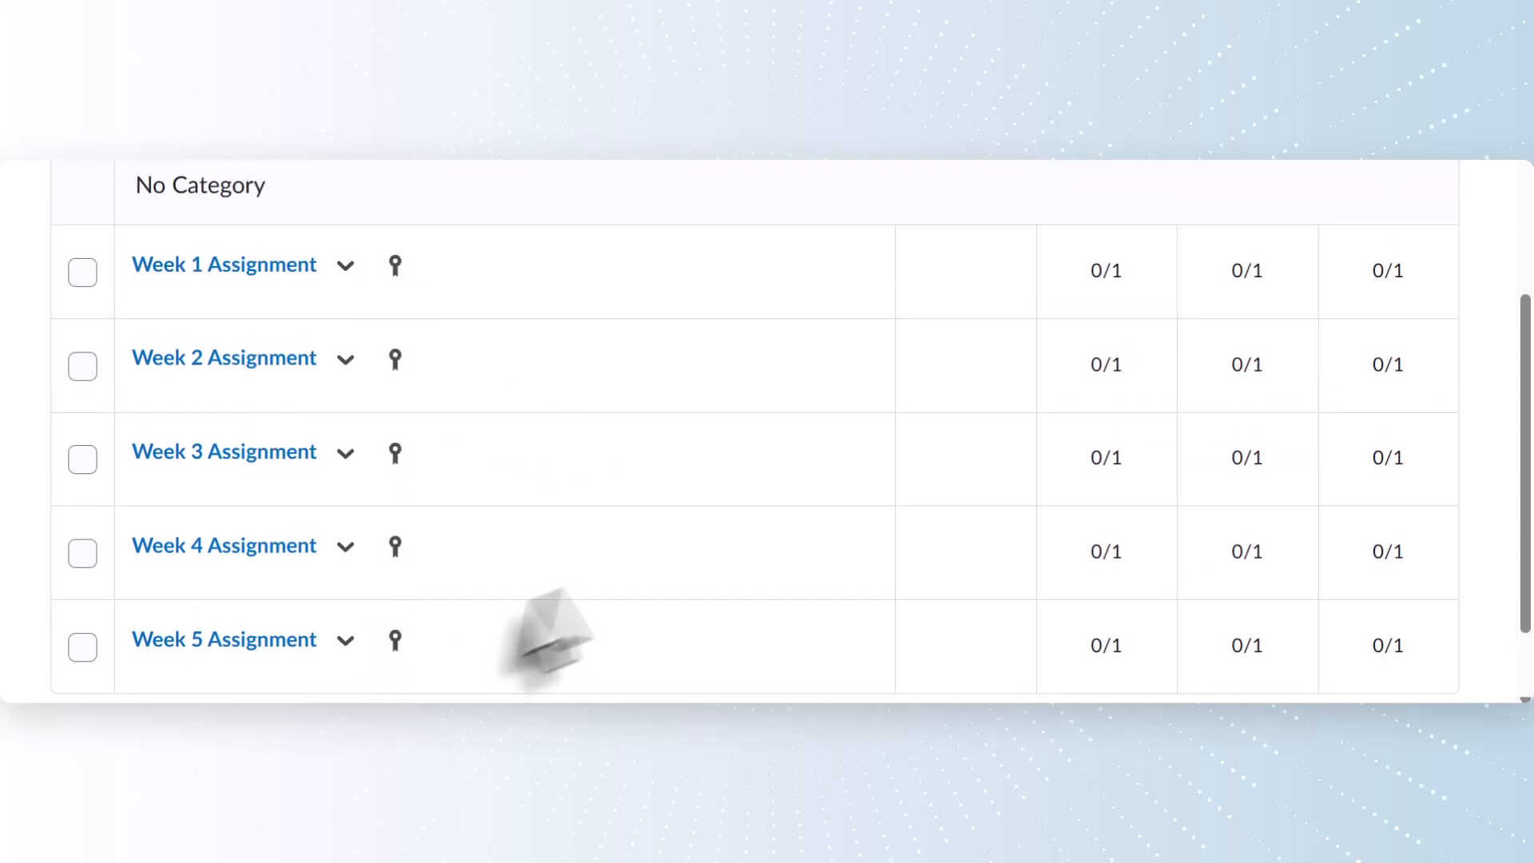
scroll(591, 576, "up", 5)
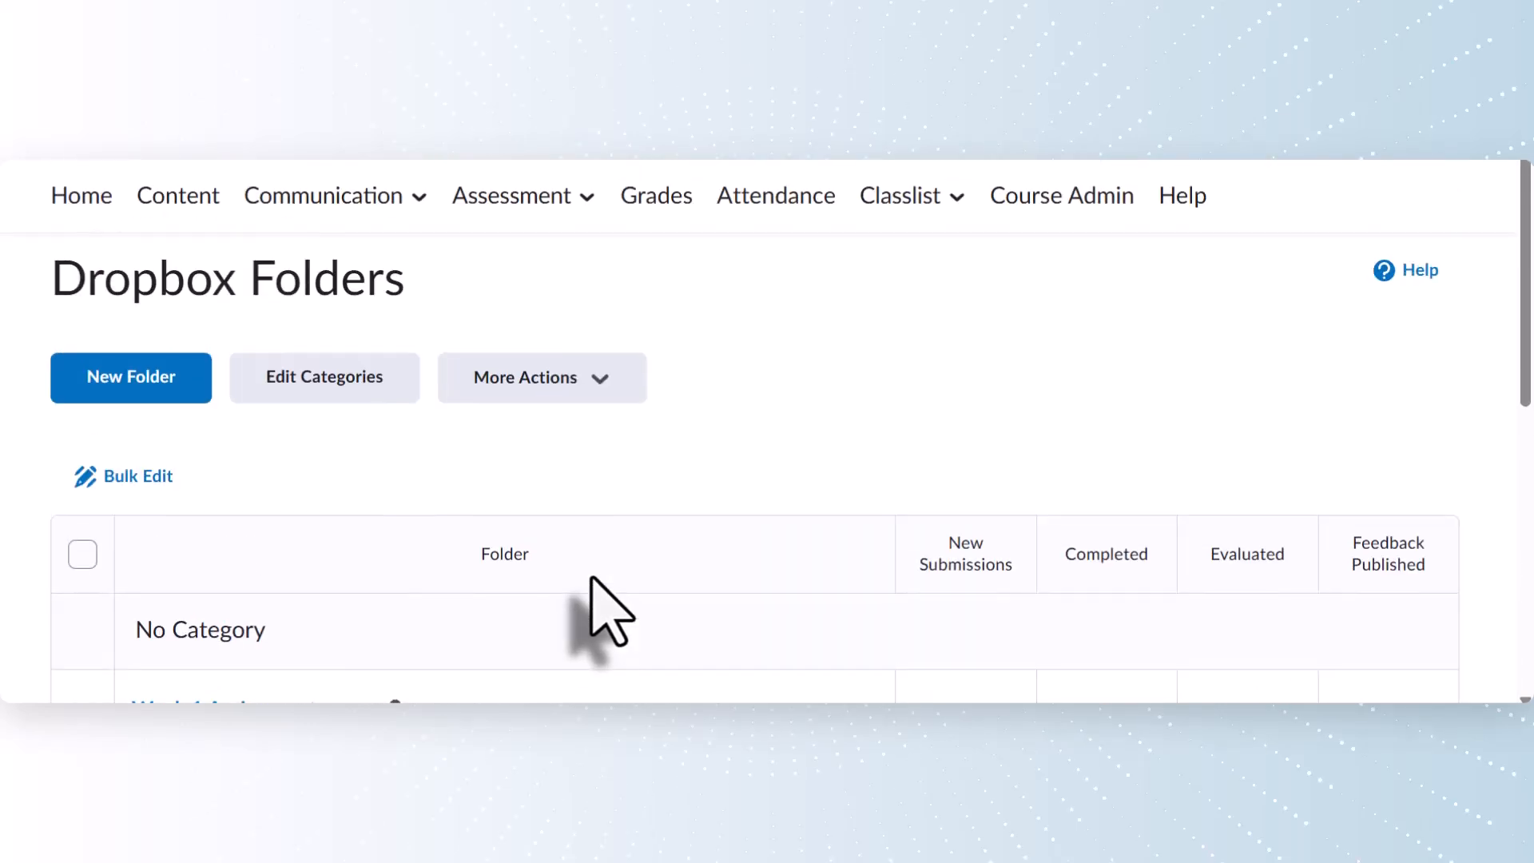
Step: Create a new quiz for the course and title it Week 1 Quiz
left_click(587, 200)
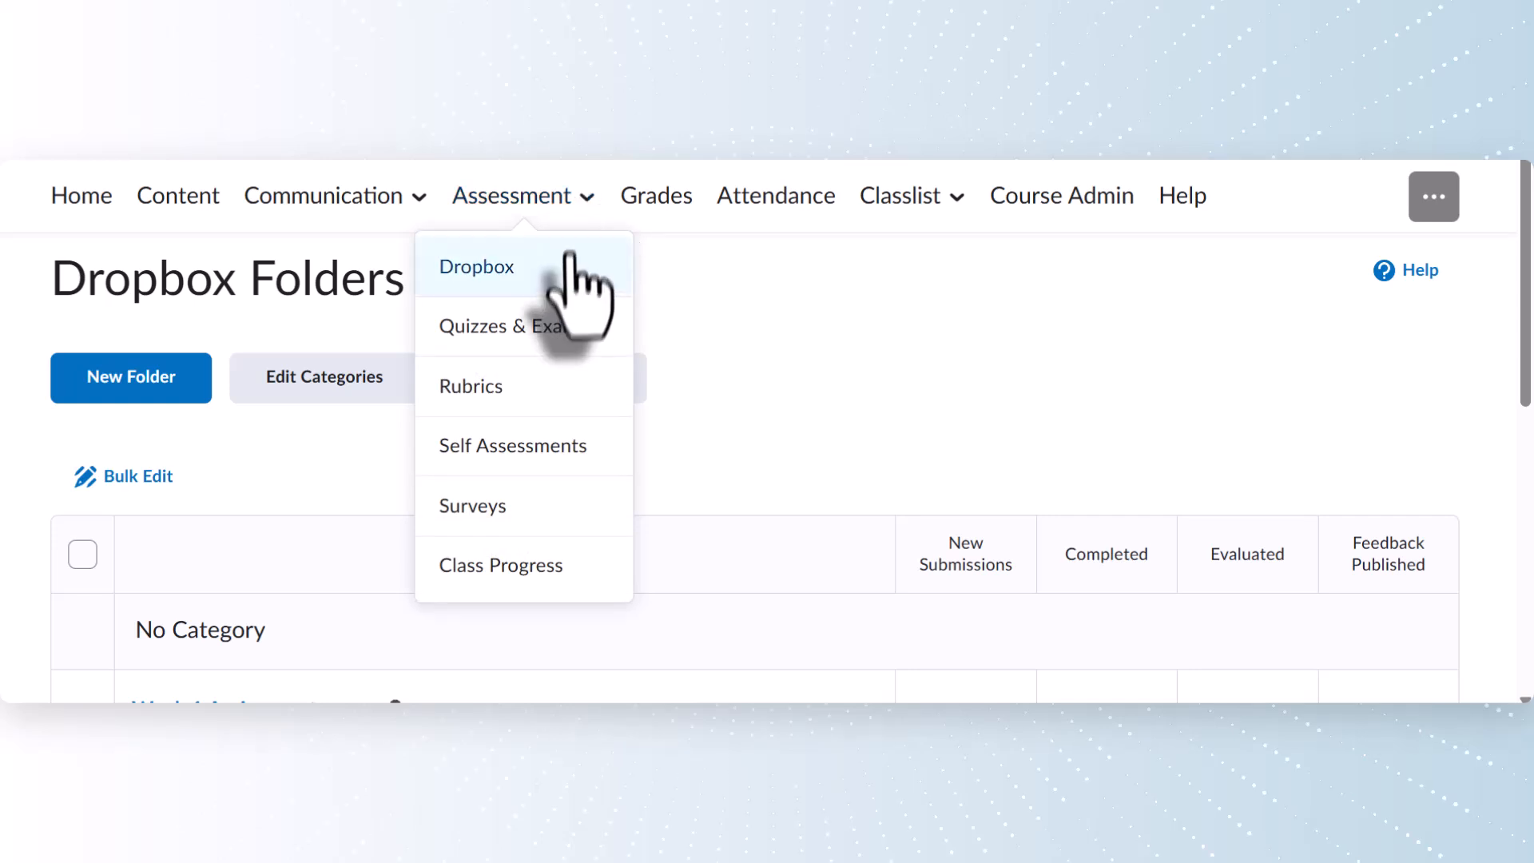
left_click(562, 331)
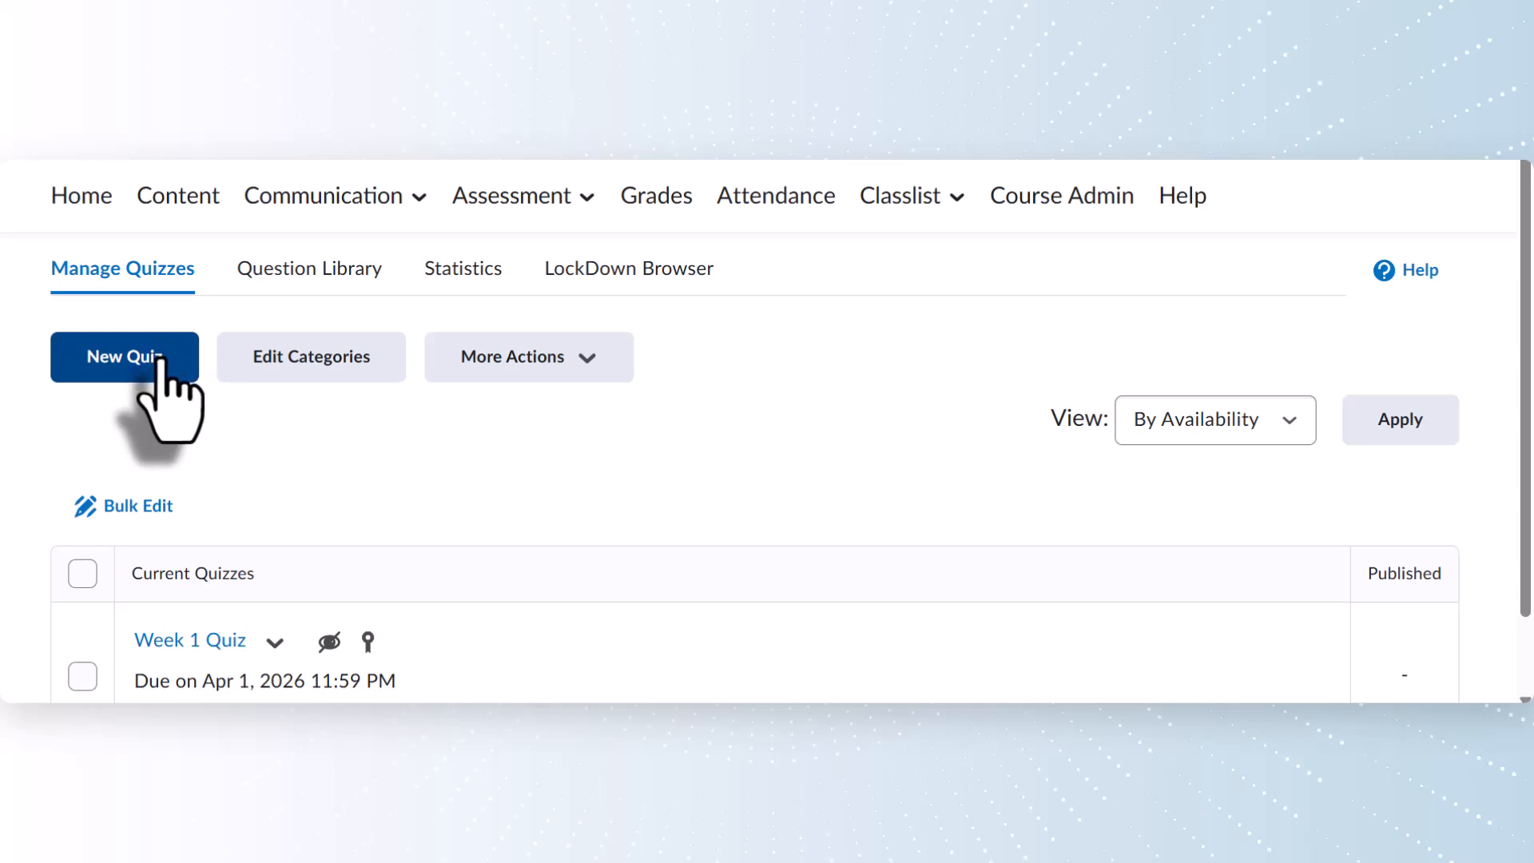
left_click(160, 359)
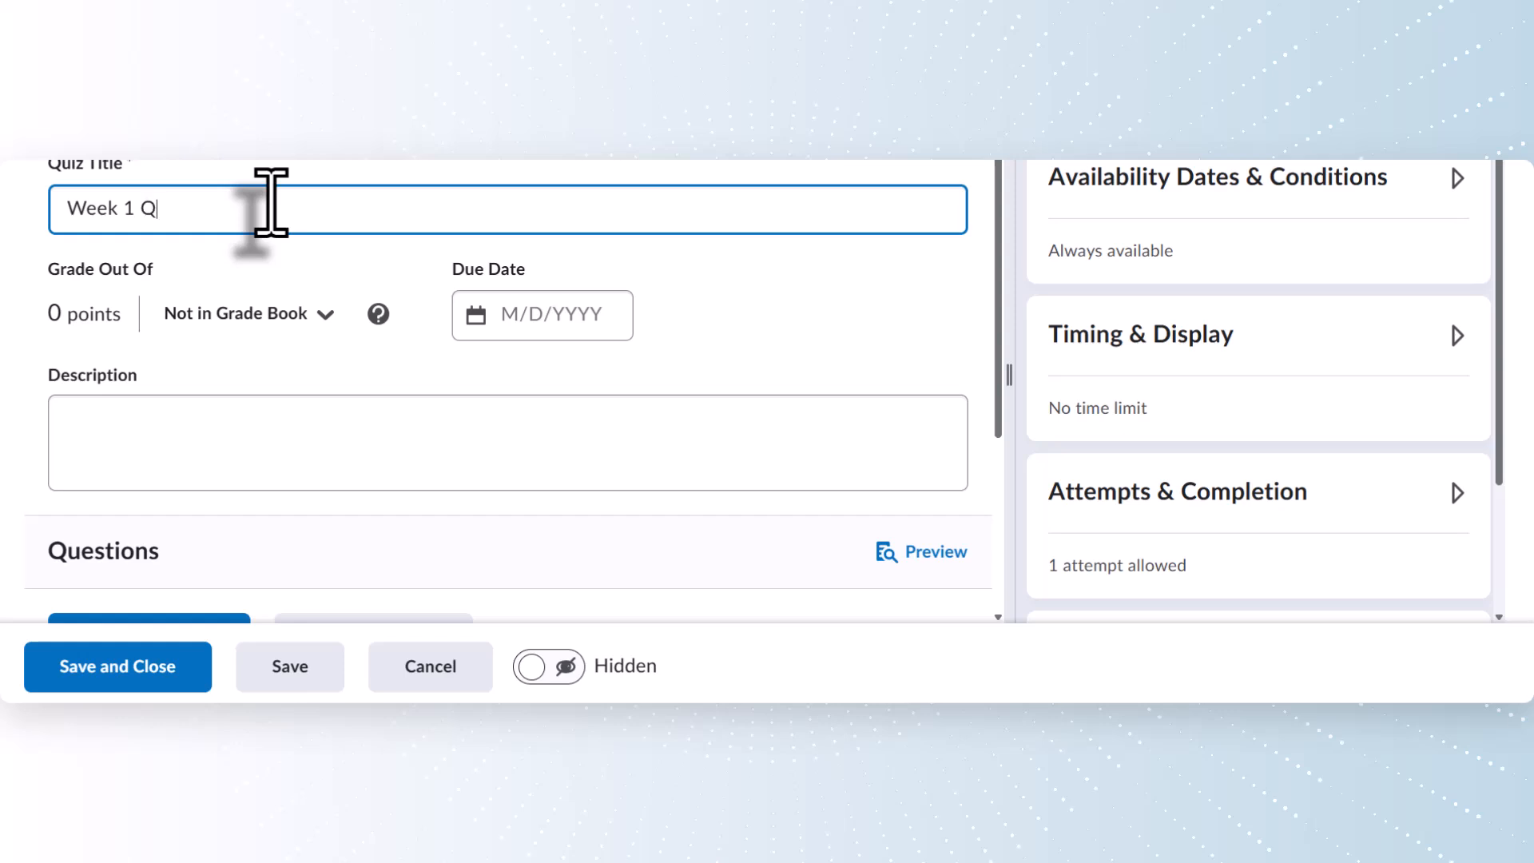
left_click(272, 204)
type("Week 1 Qui")
type("z")
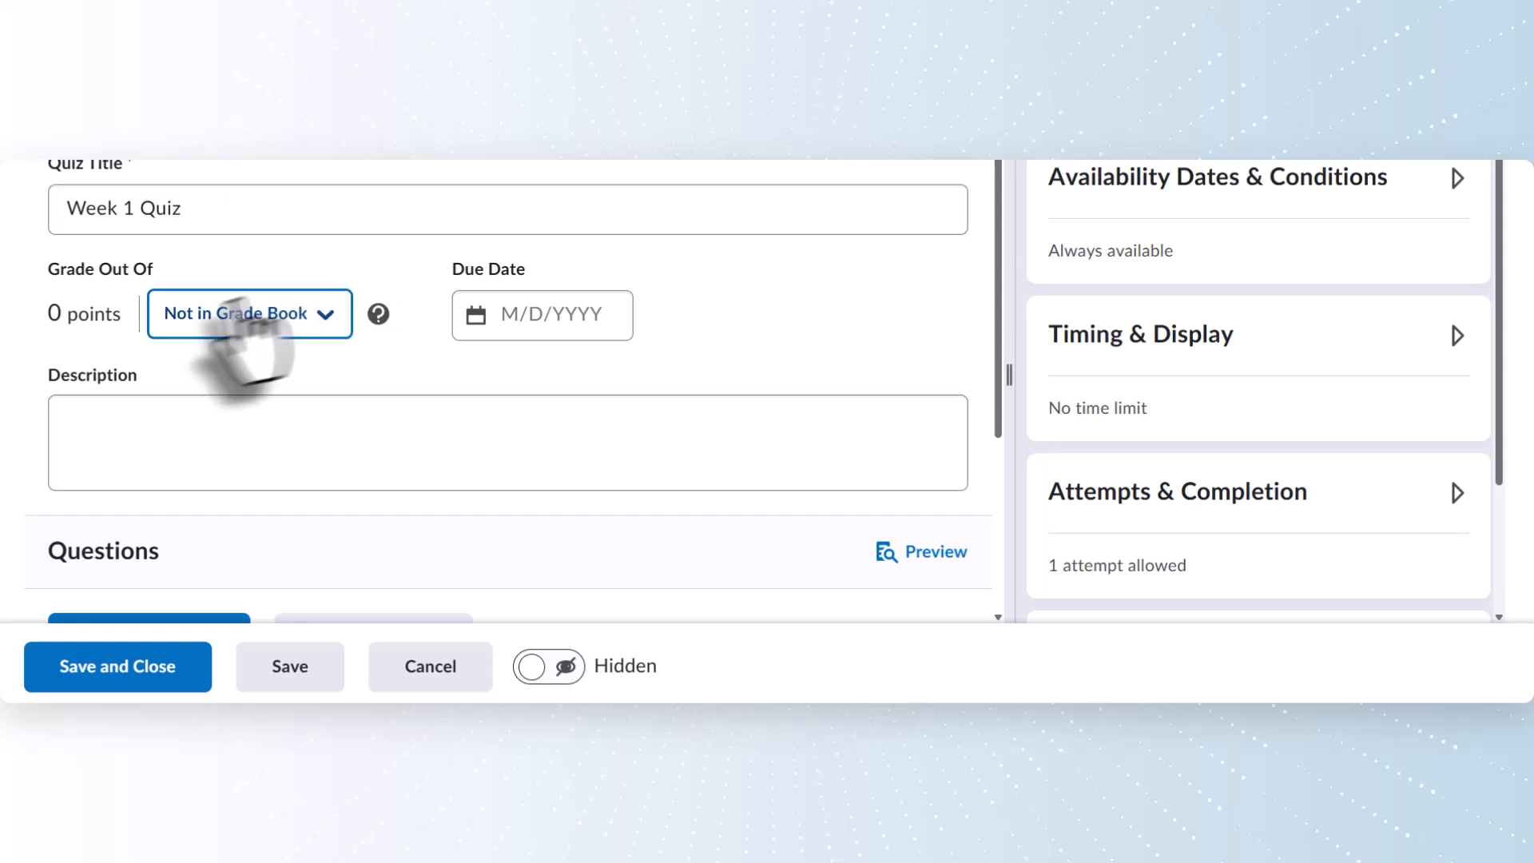
Step: Link the quiz to the existing Week 1 Quiz grade item in the grade book
left_click(333, 324)
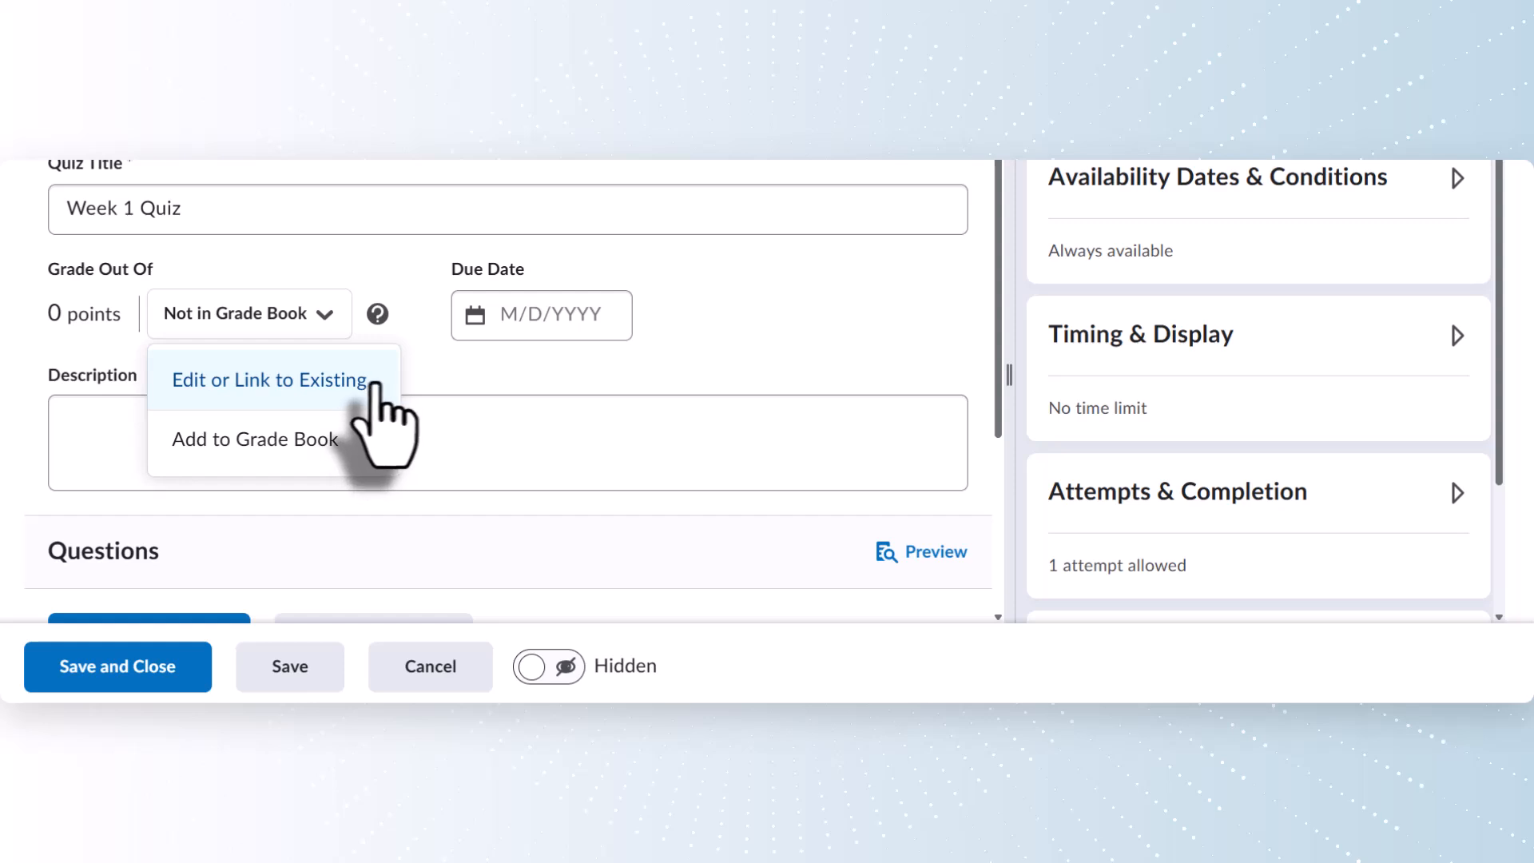
left_click(373, 383)
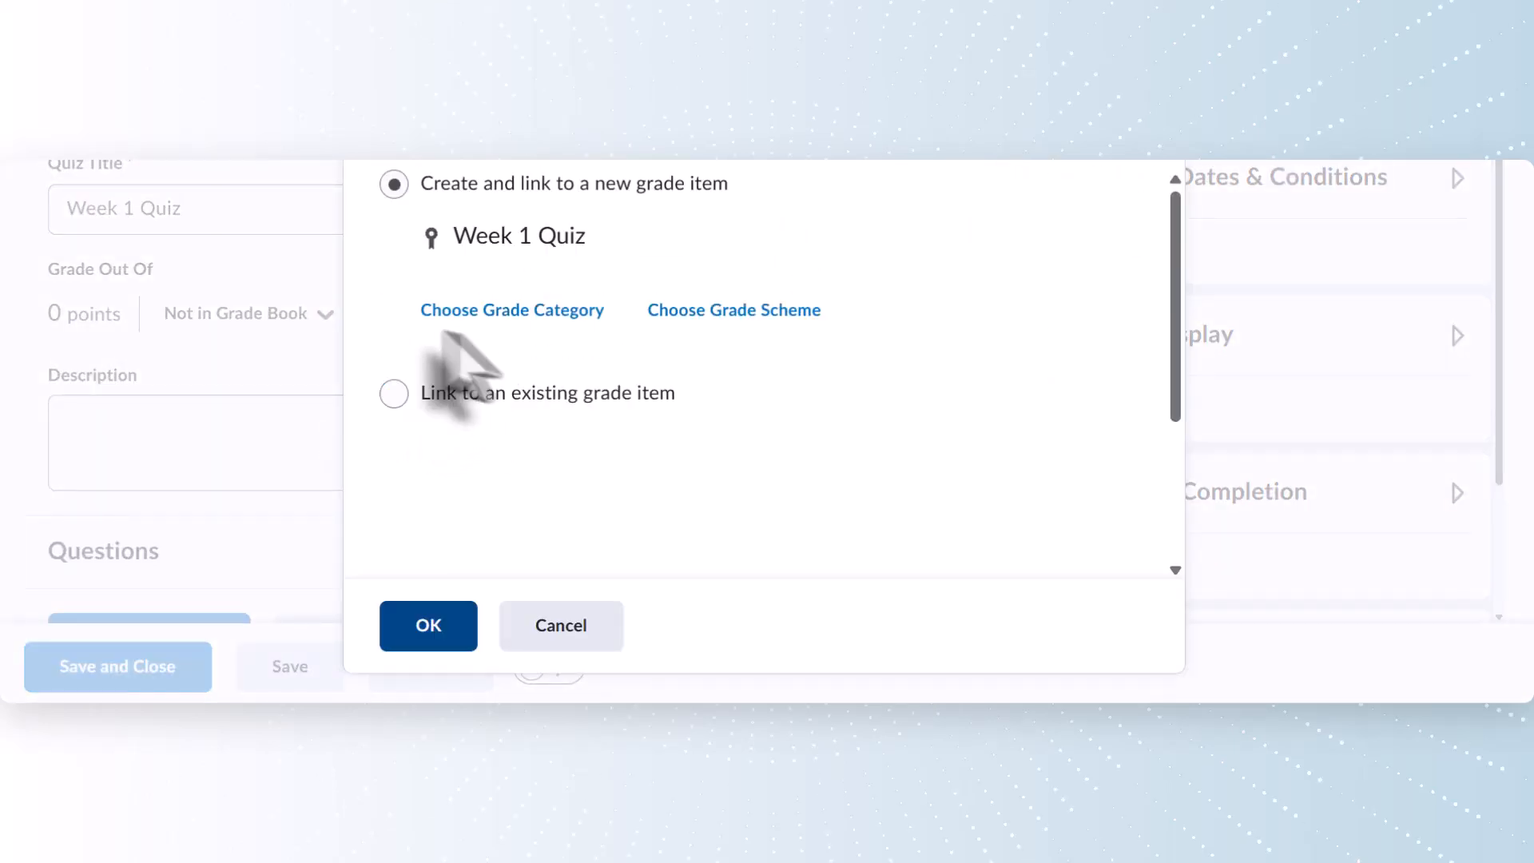
left_click(390, 398)
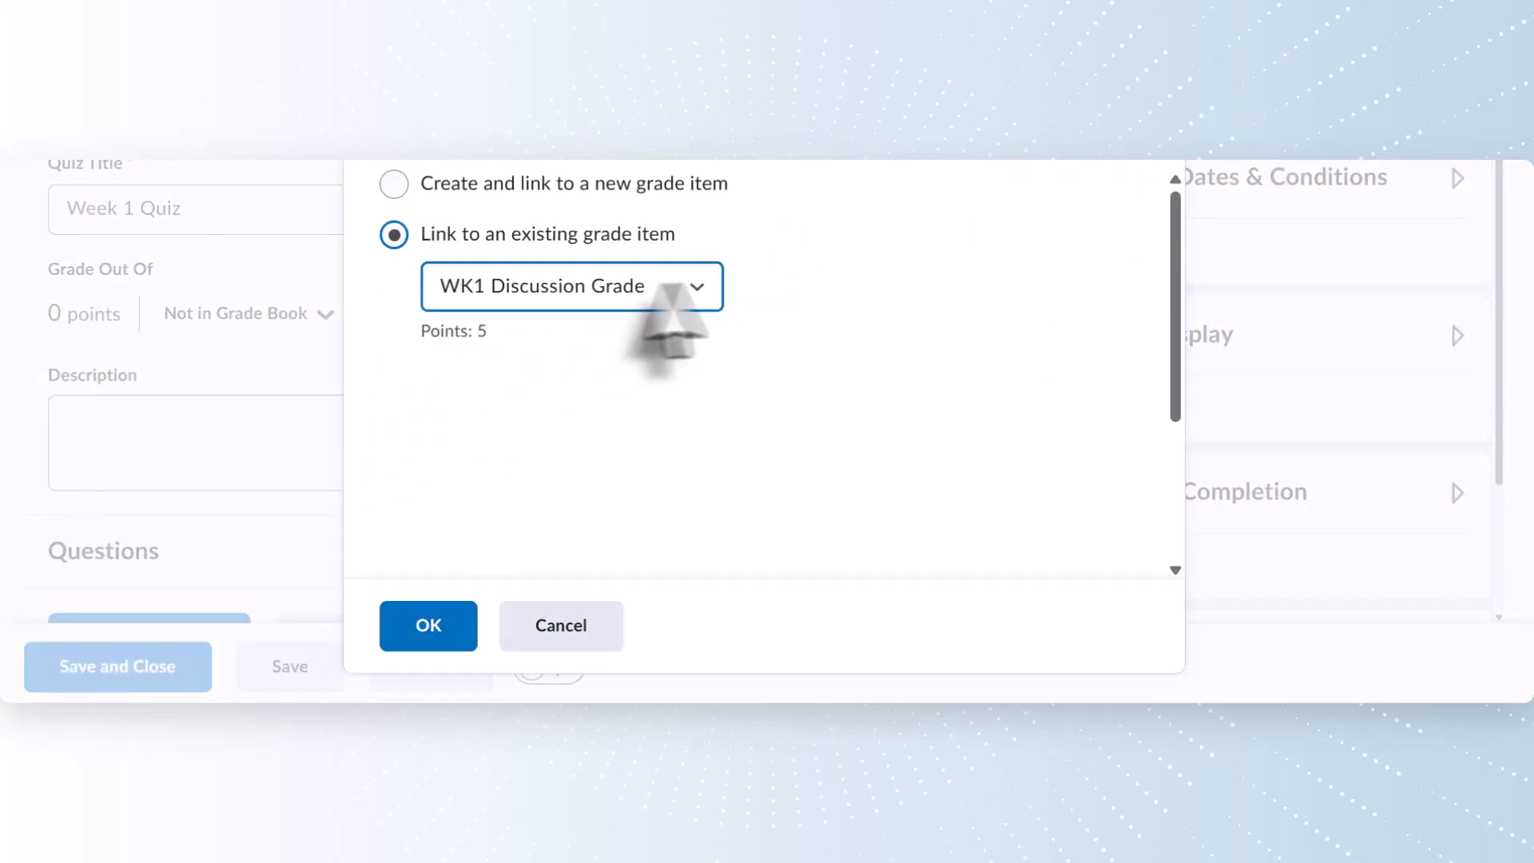
left_click(697, 300)
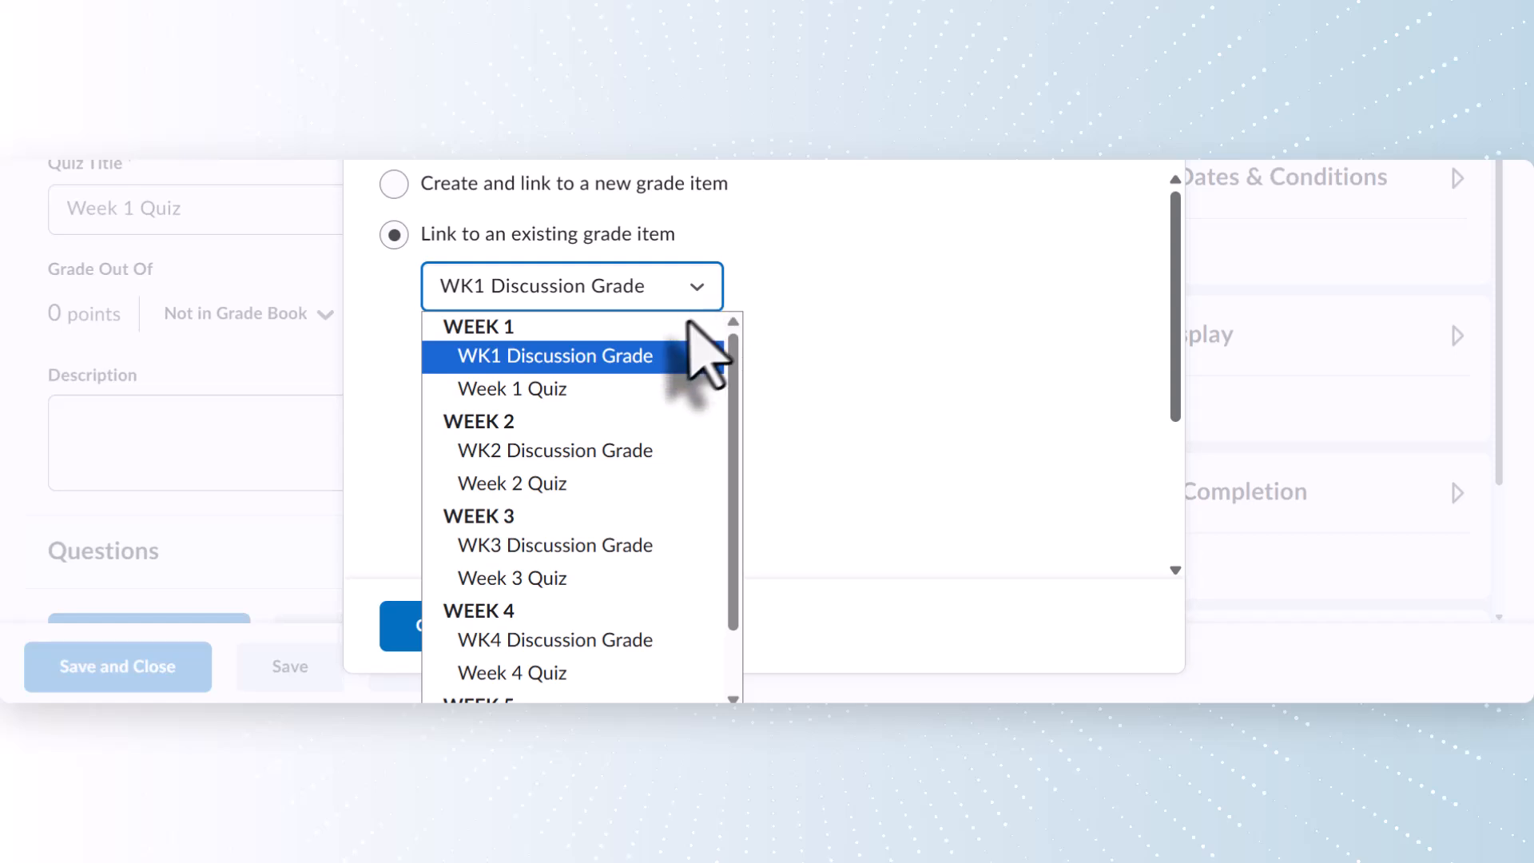
left_click(557, 388)
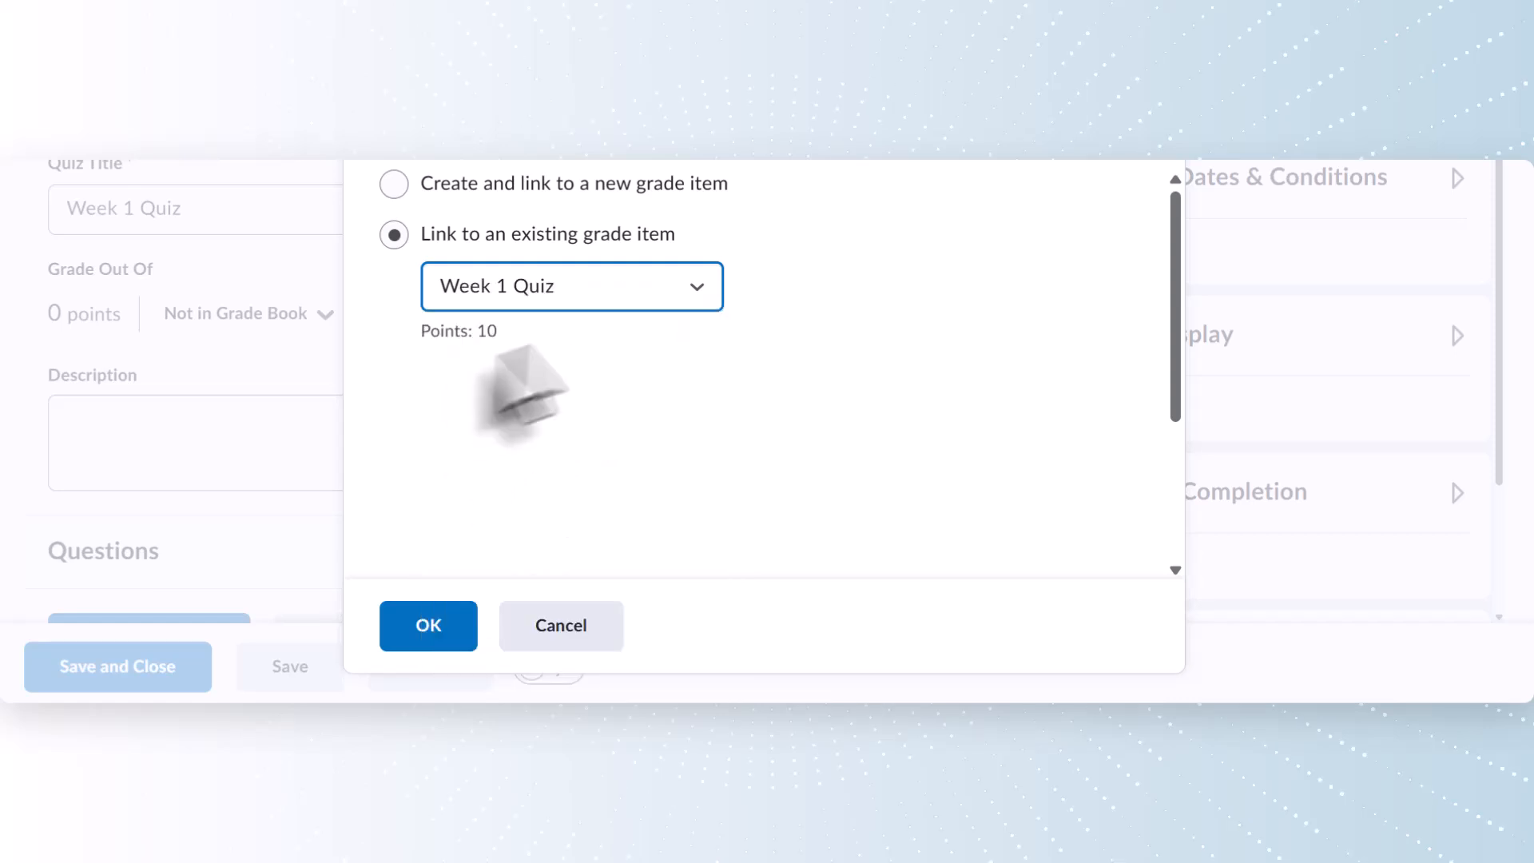
left_click(431, 627)
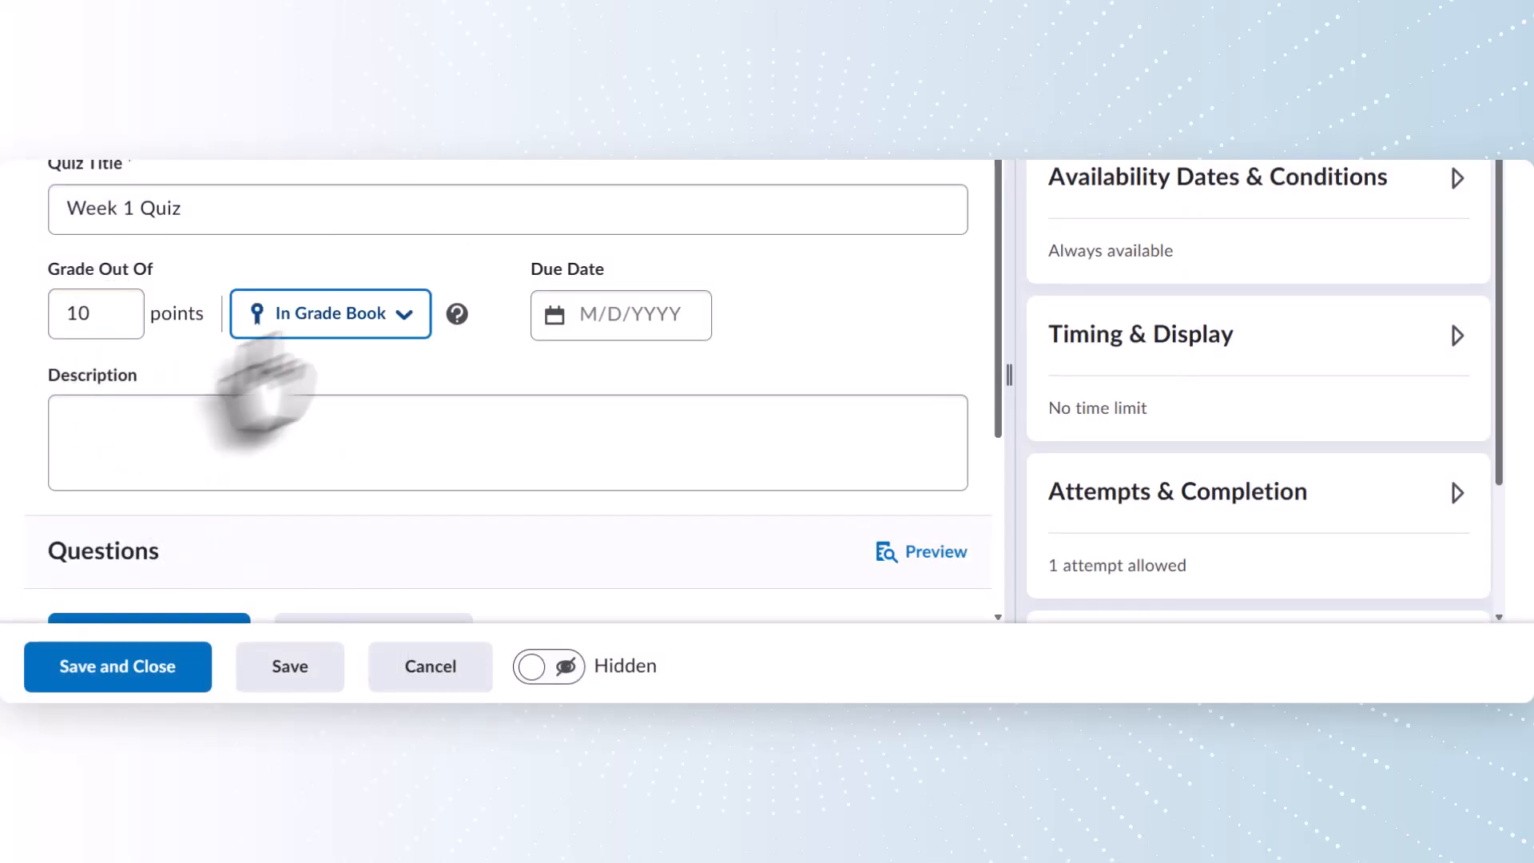
Step: Look over the quiz's questions section, save and close the quiz, and review the list of weekly quizzes
scroll(421, 404, "down", 3)
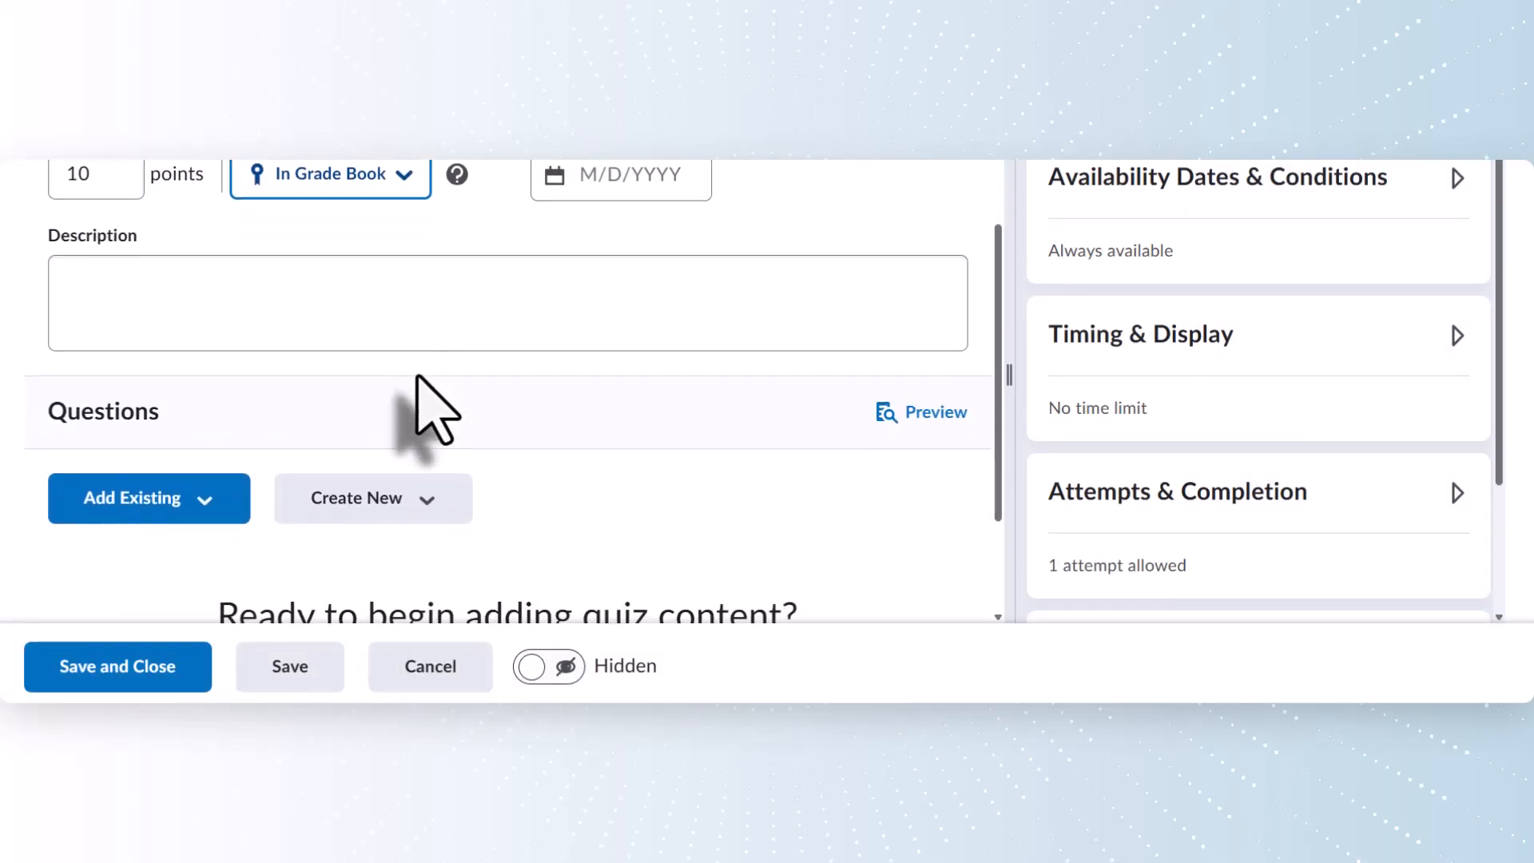
scroll(417, 376, "down", 3)
scroll(417, 375, "up", 6)
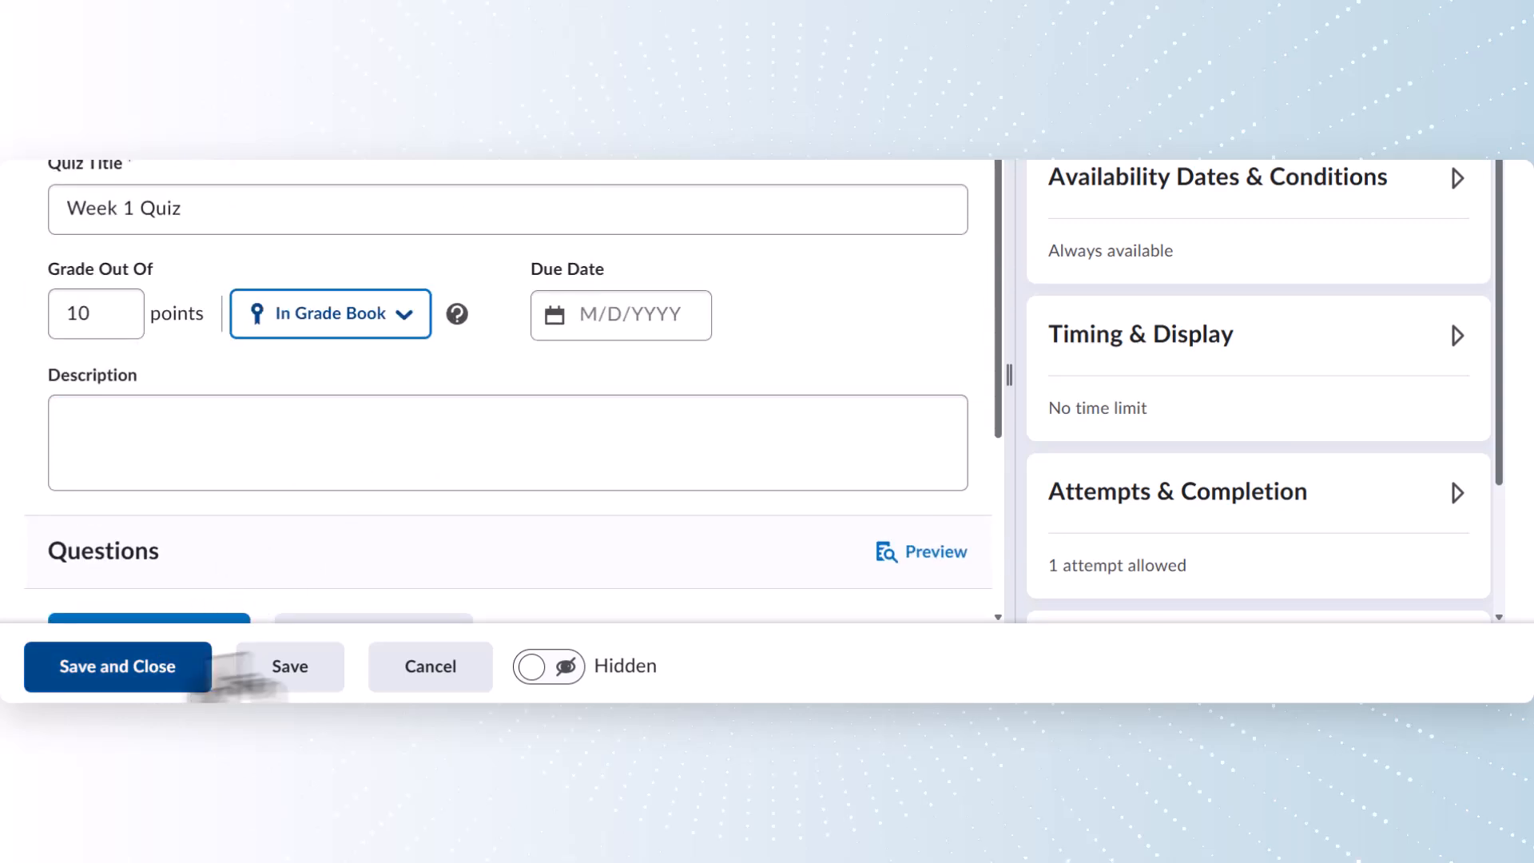
left_click(164, 667)
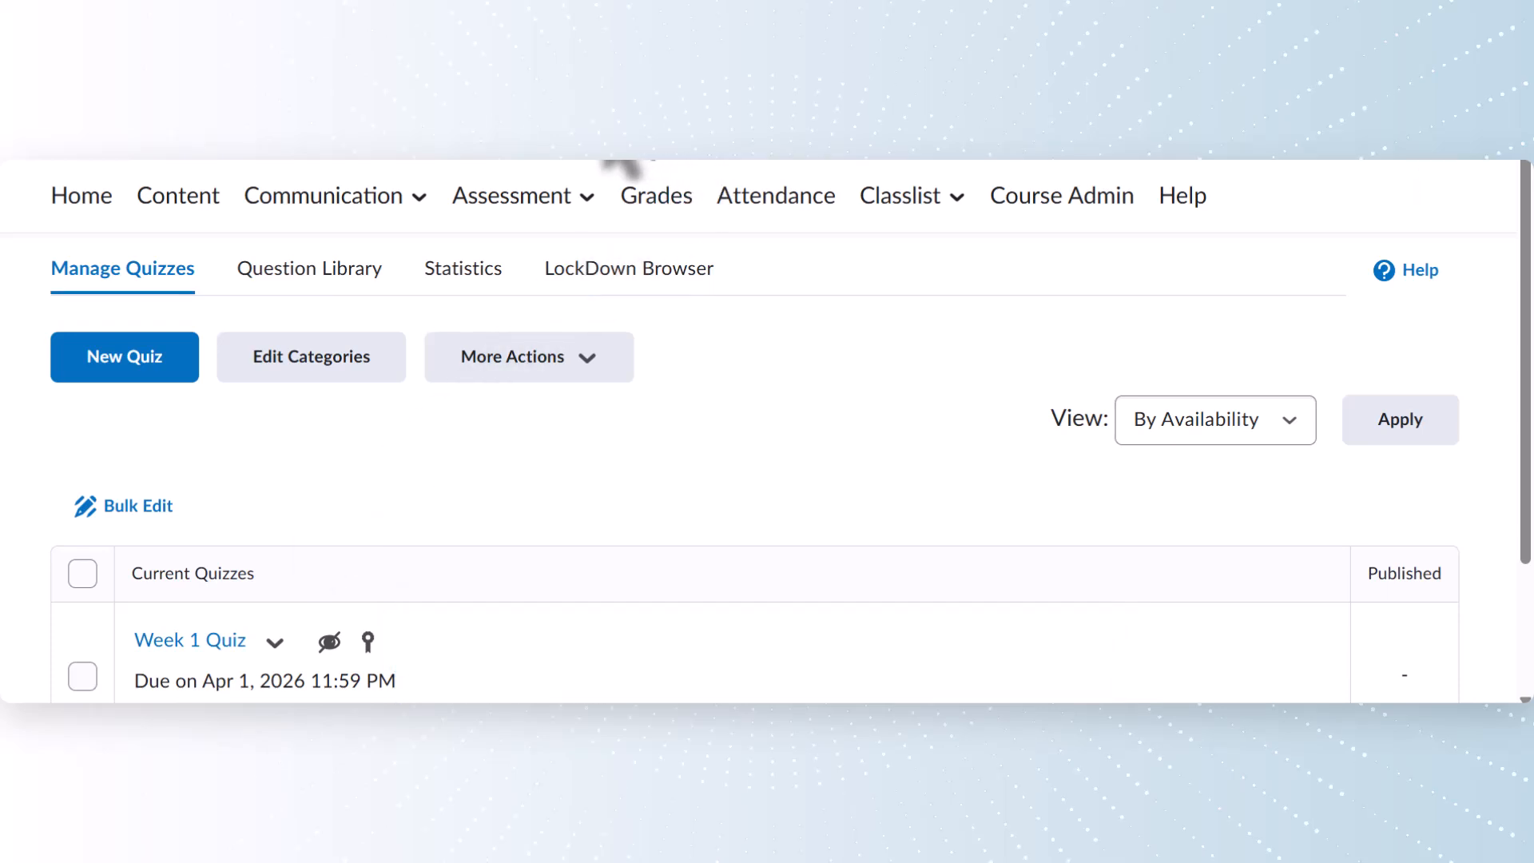
scroll(232, 479, "down", 2)
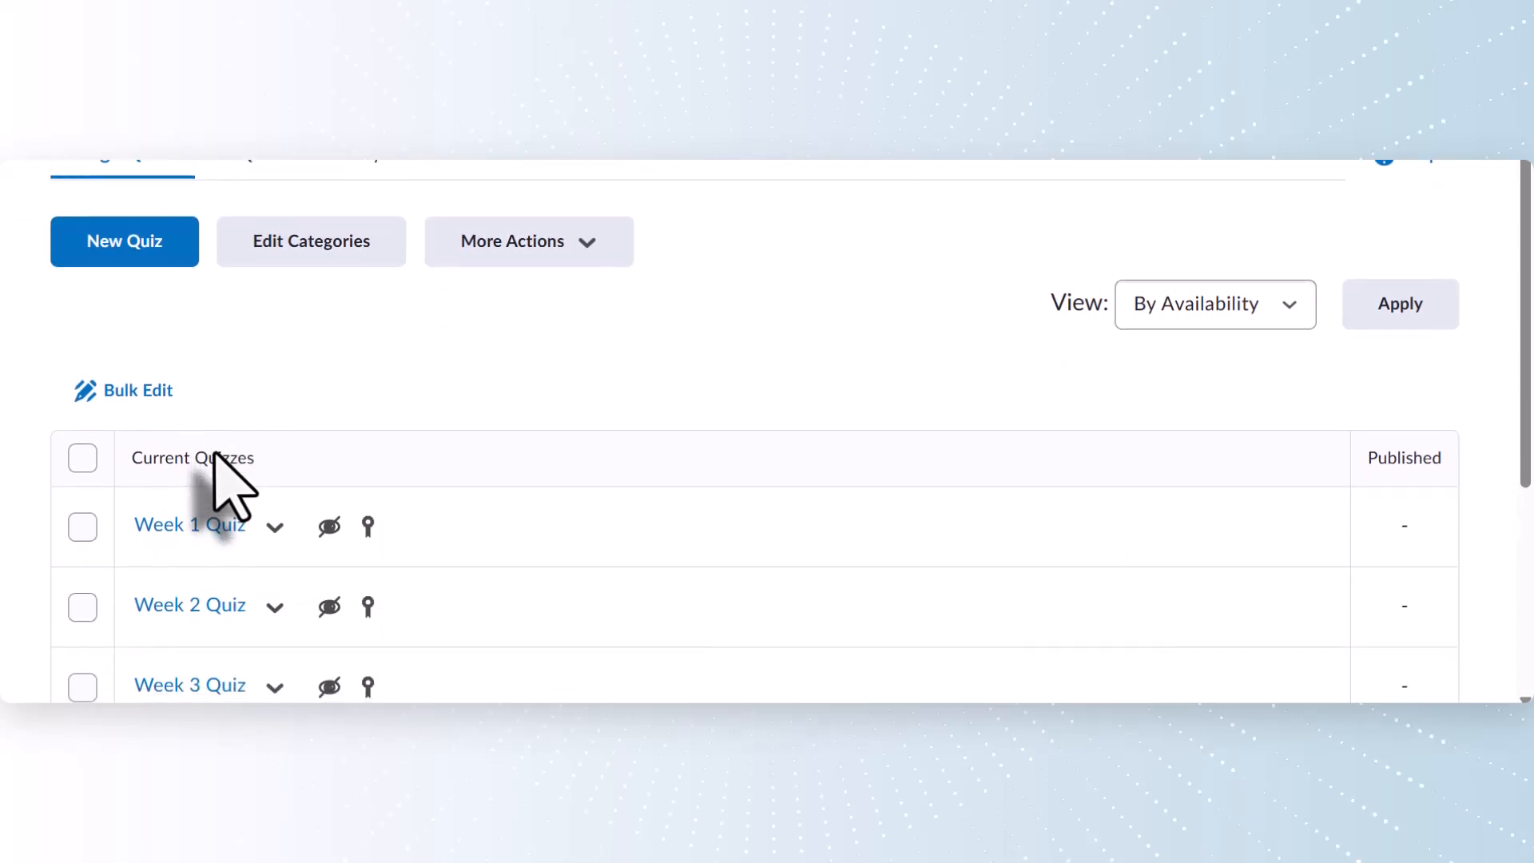
scroll(227, 479, "down", 1)
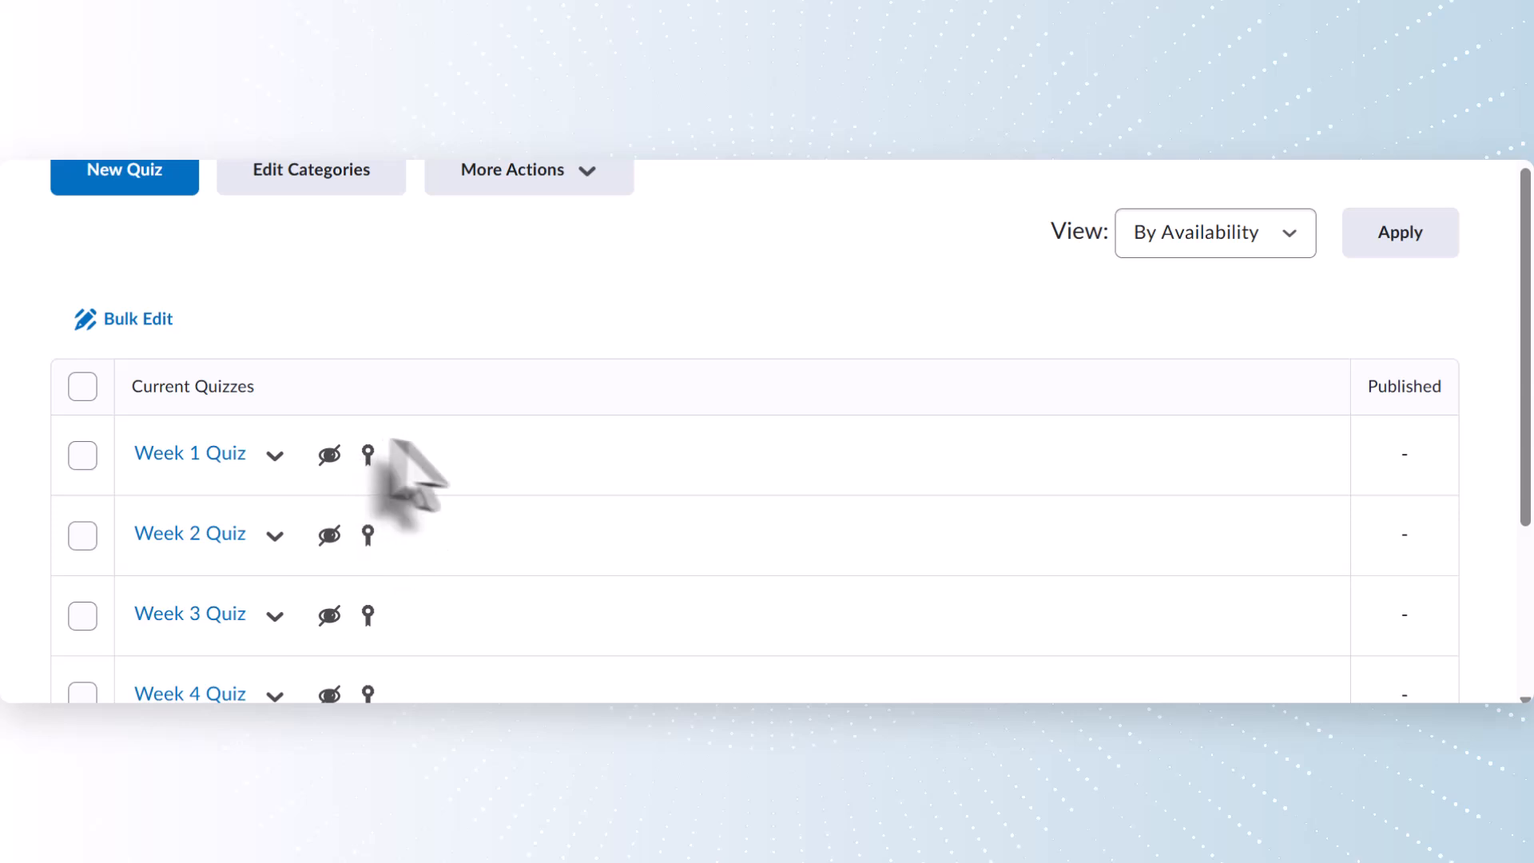
scroll(431, 559, "up", 3)
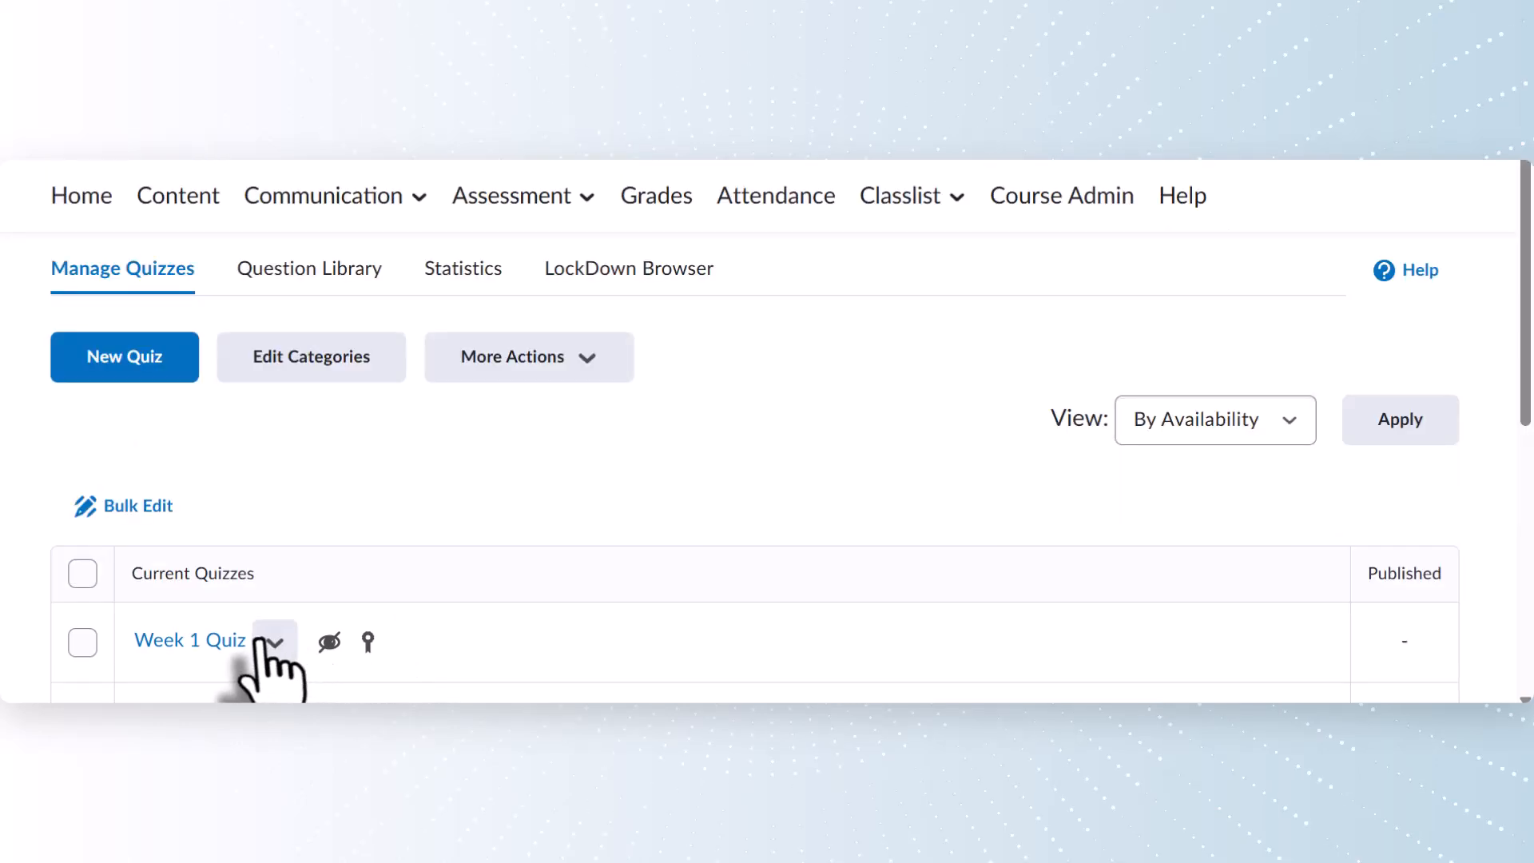
Step: Reopen Week 1 Quiz, enable synchronizing to the grade book on publish, and review its evaluation and feedback settings
left_click(227, 643)
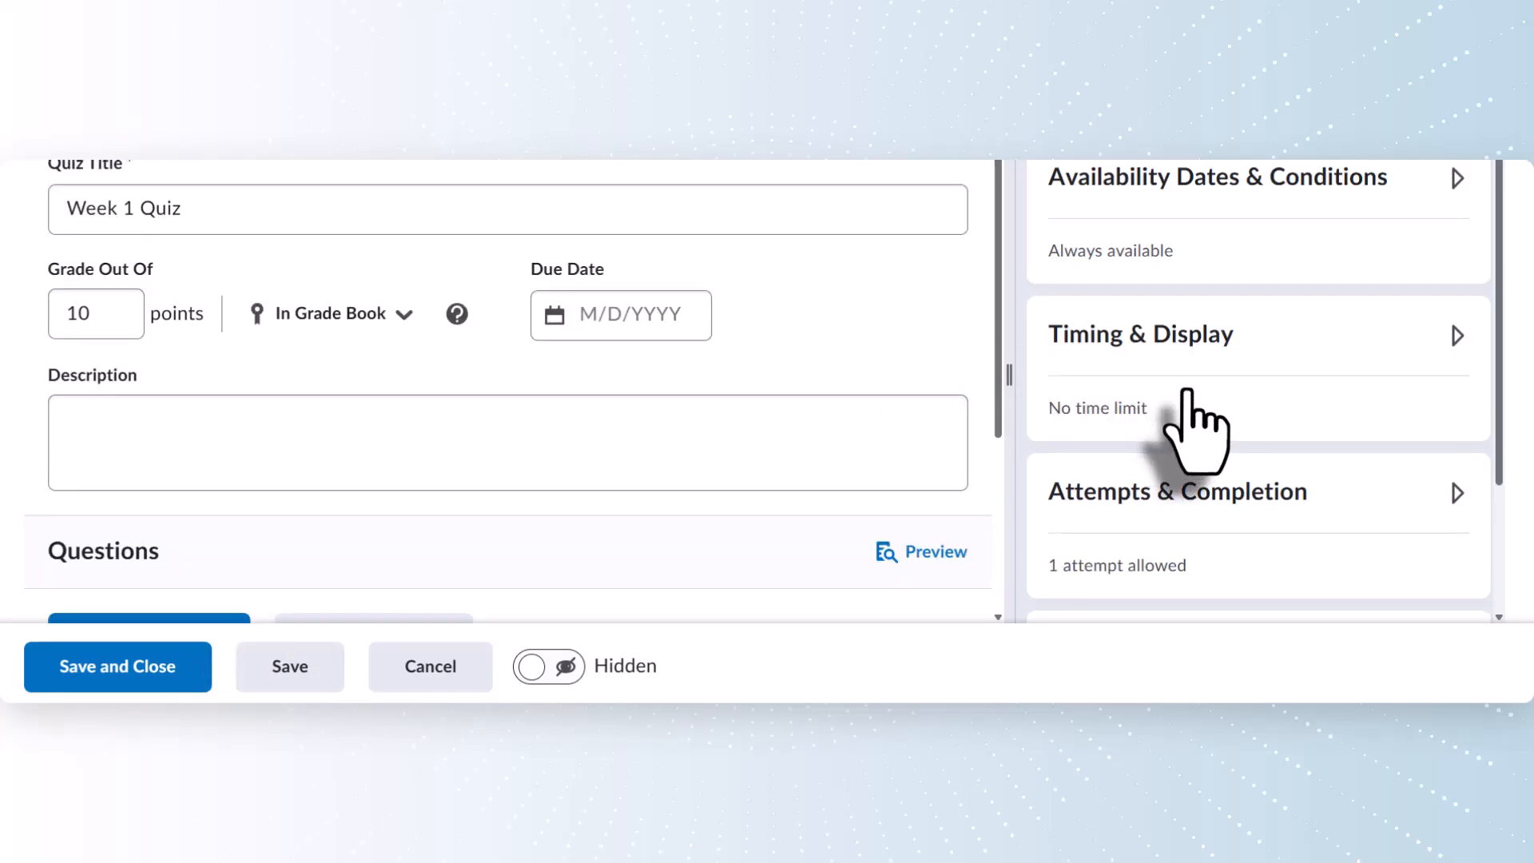
scroll(1190, 400, "down", 3)
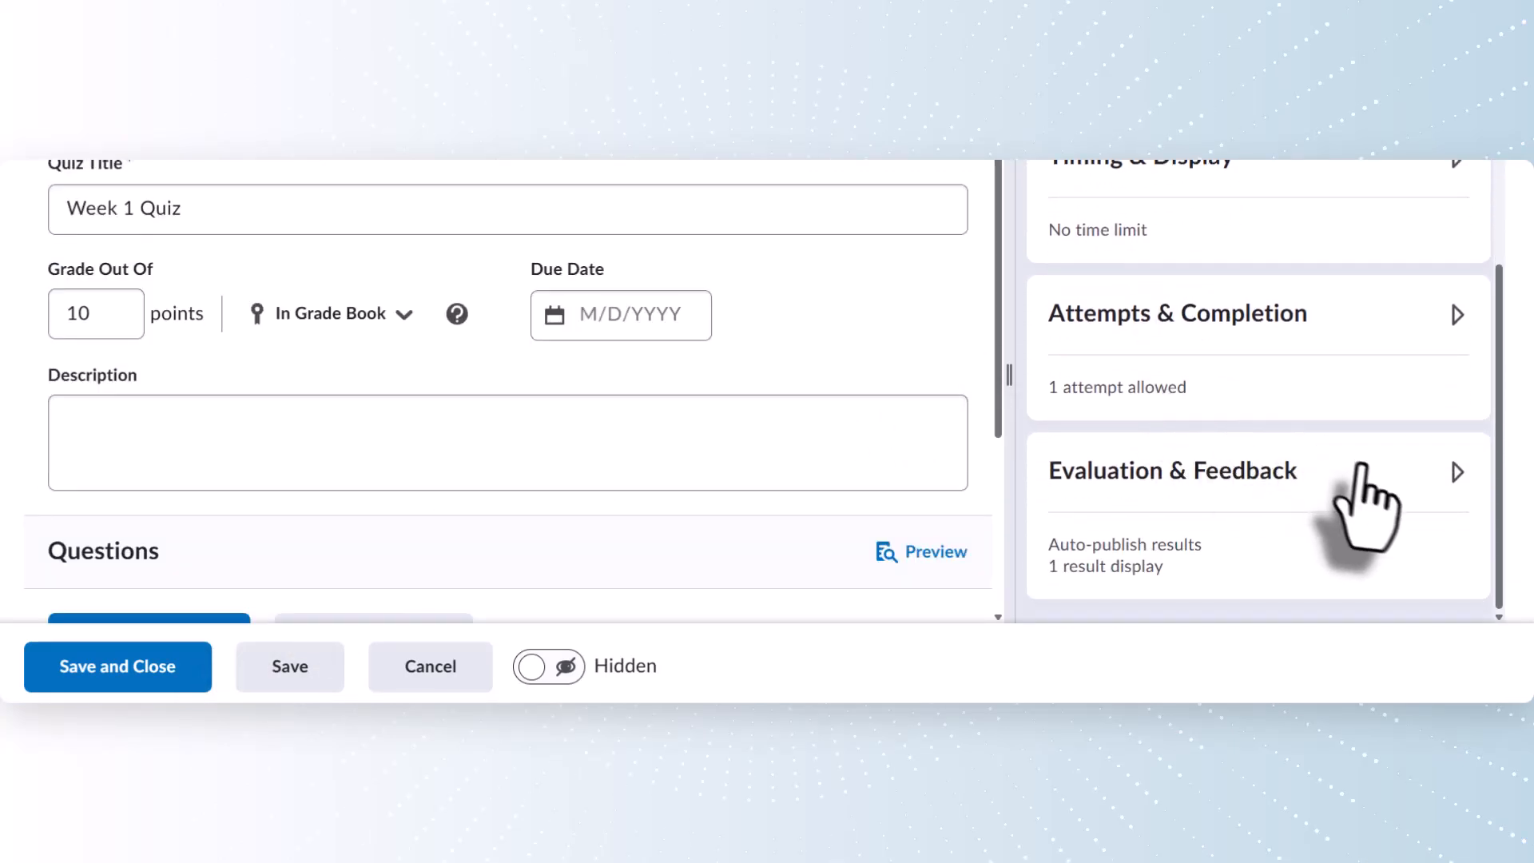
left_click(1457, 473)
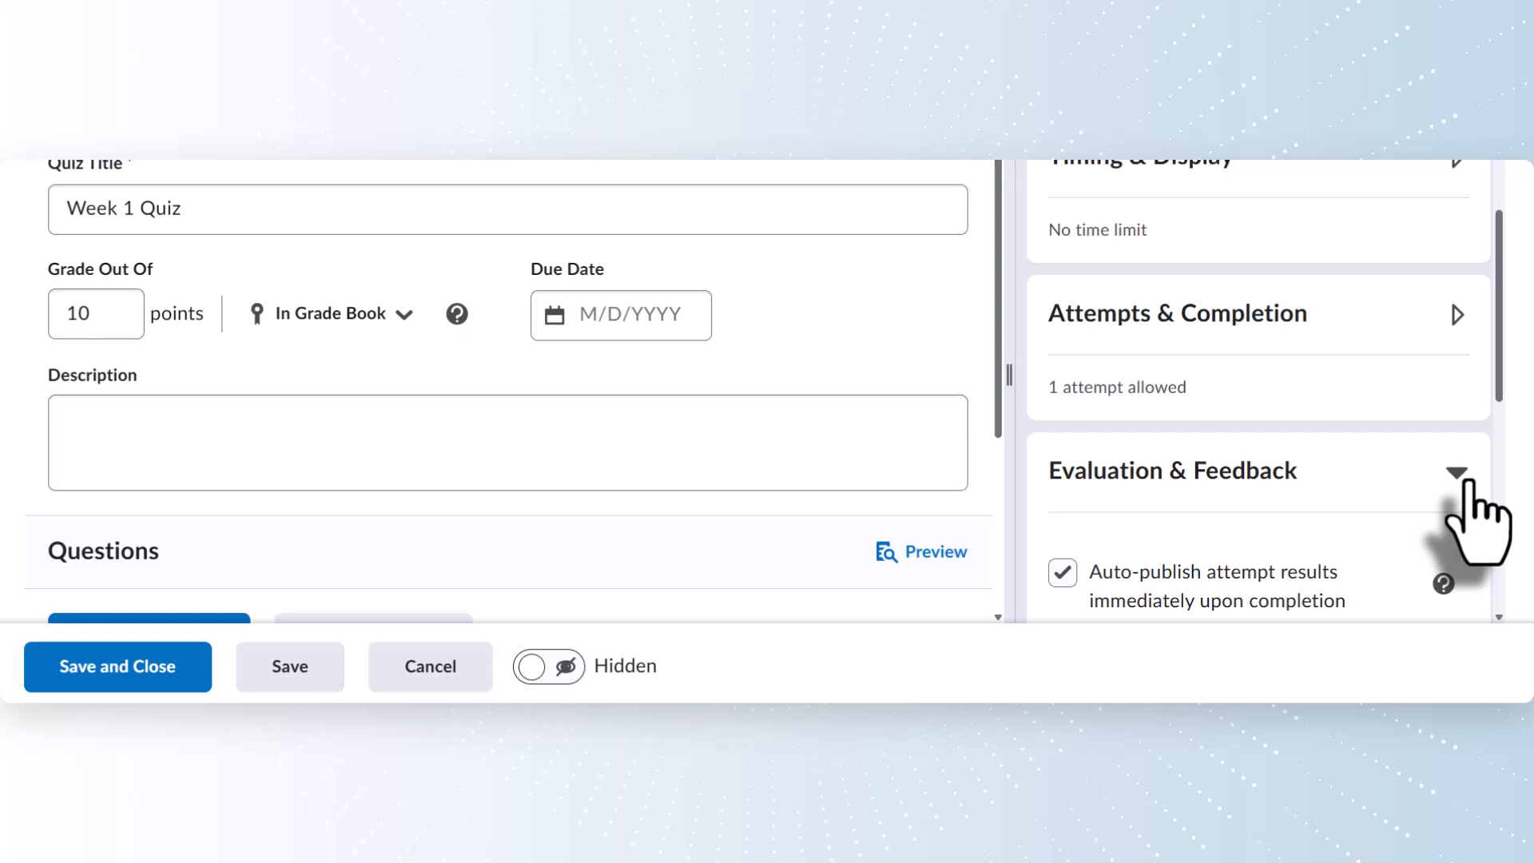
scroll(1478, 519, "down", 3)
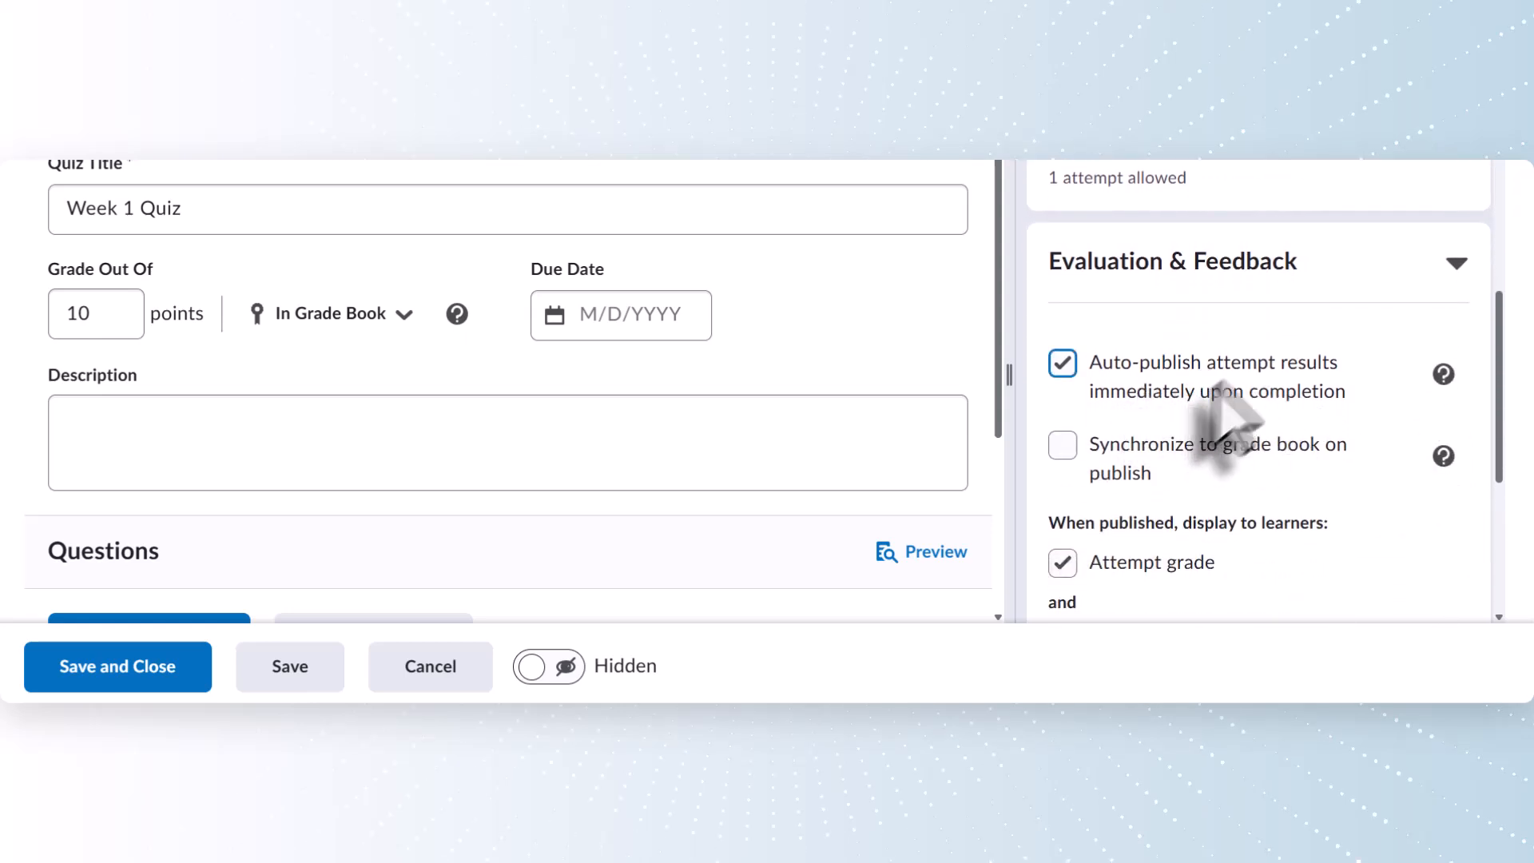
left_click(1063, 446)
scroll(1068, 451, "down", 4)
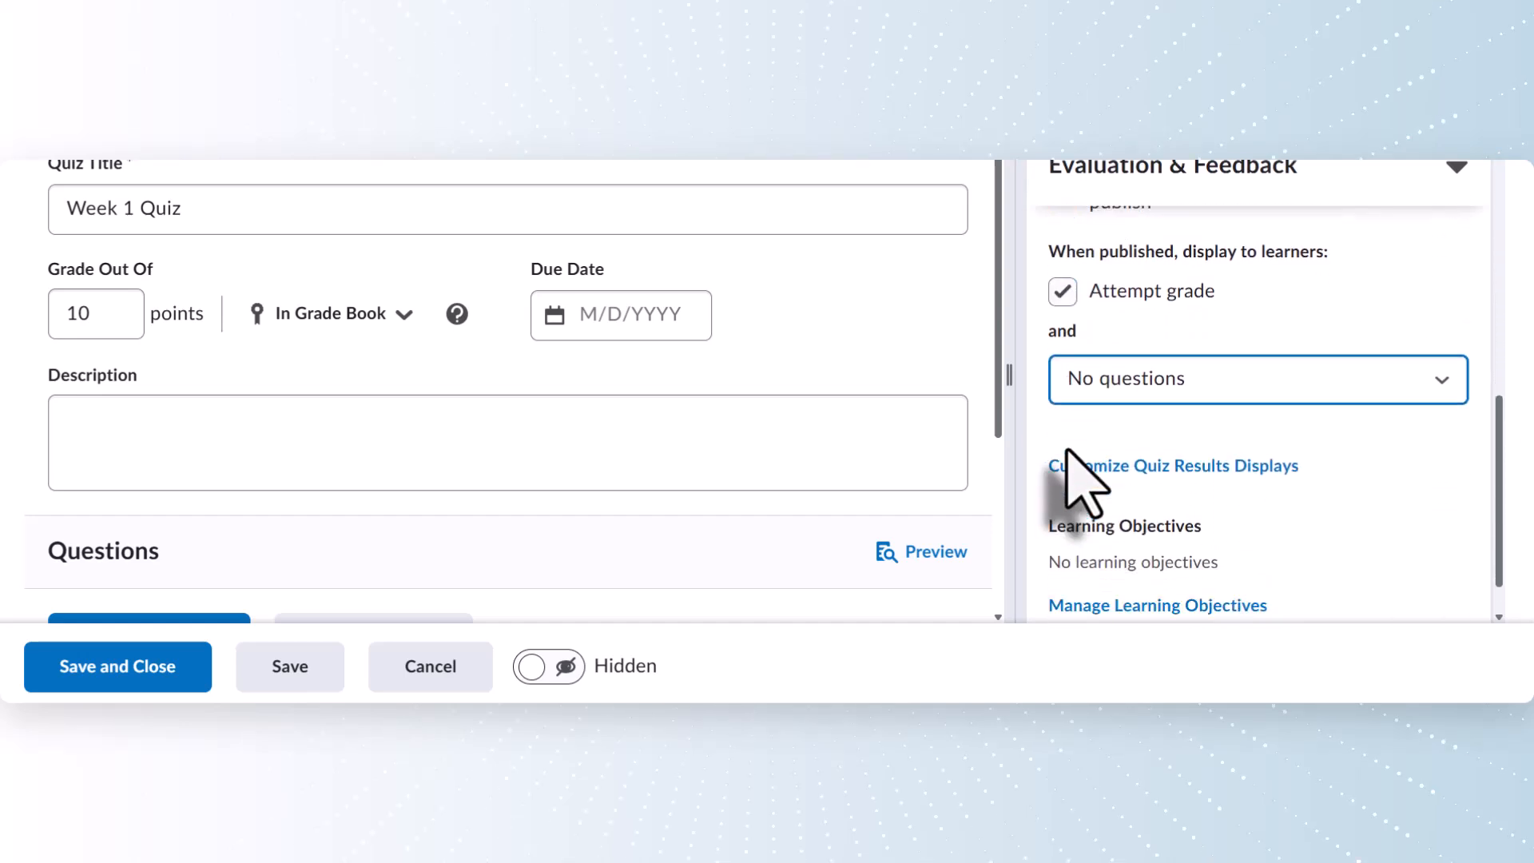
scroll(1068, 451, "down", 1)
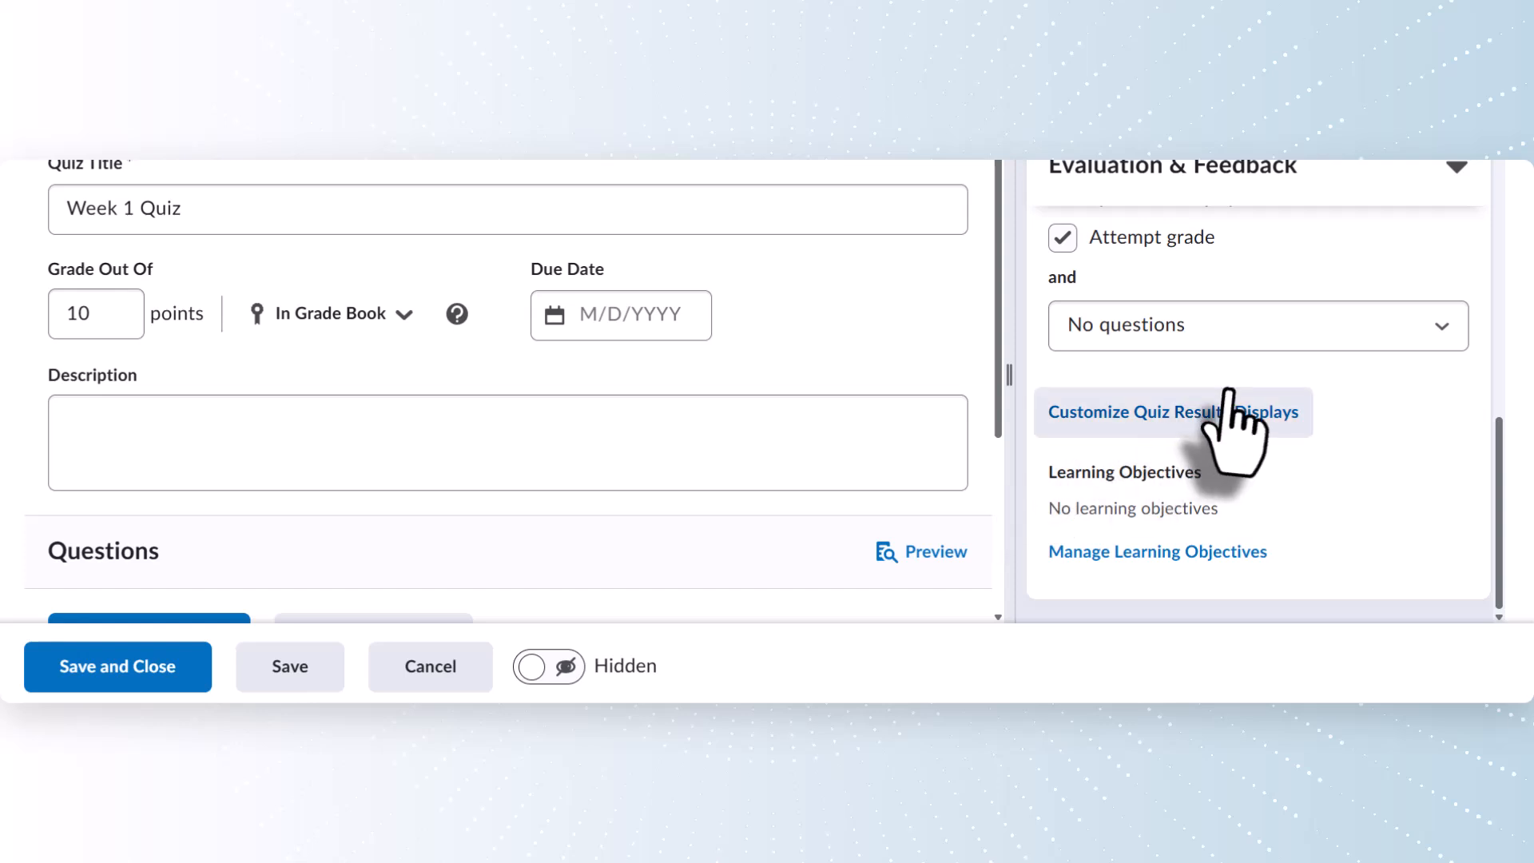
scroll(1227, 396, "up", 2)
scroll(1235, 400, "up", 1)
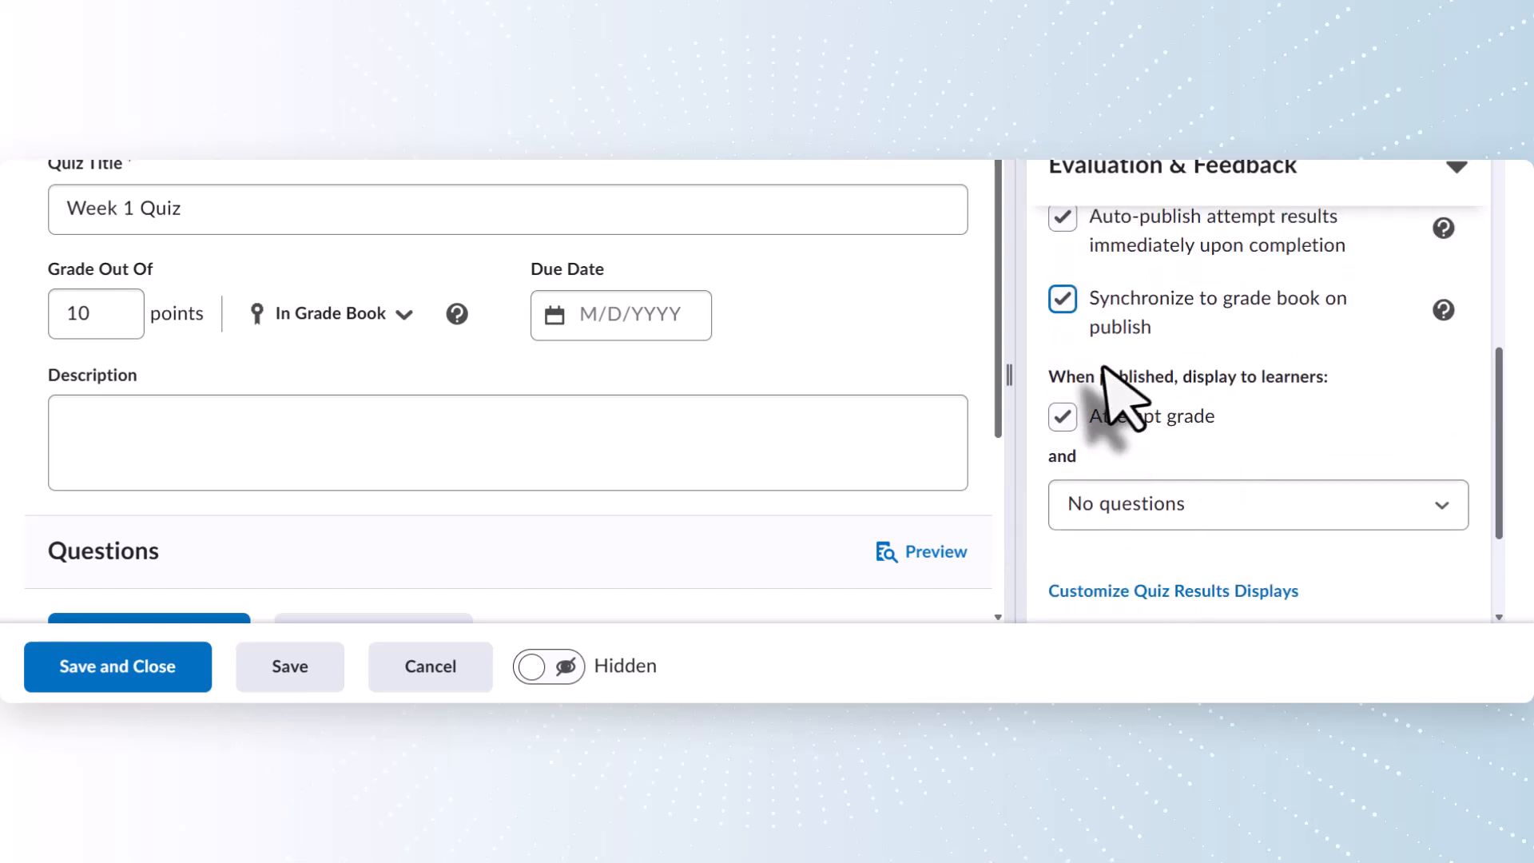
Step: Save and close Week 1 Quiz with its grade book synchronization setting, and look over the quiz list
left_click(174, 676)
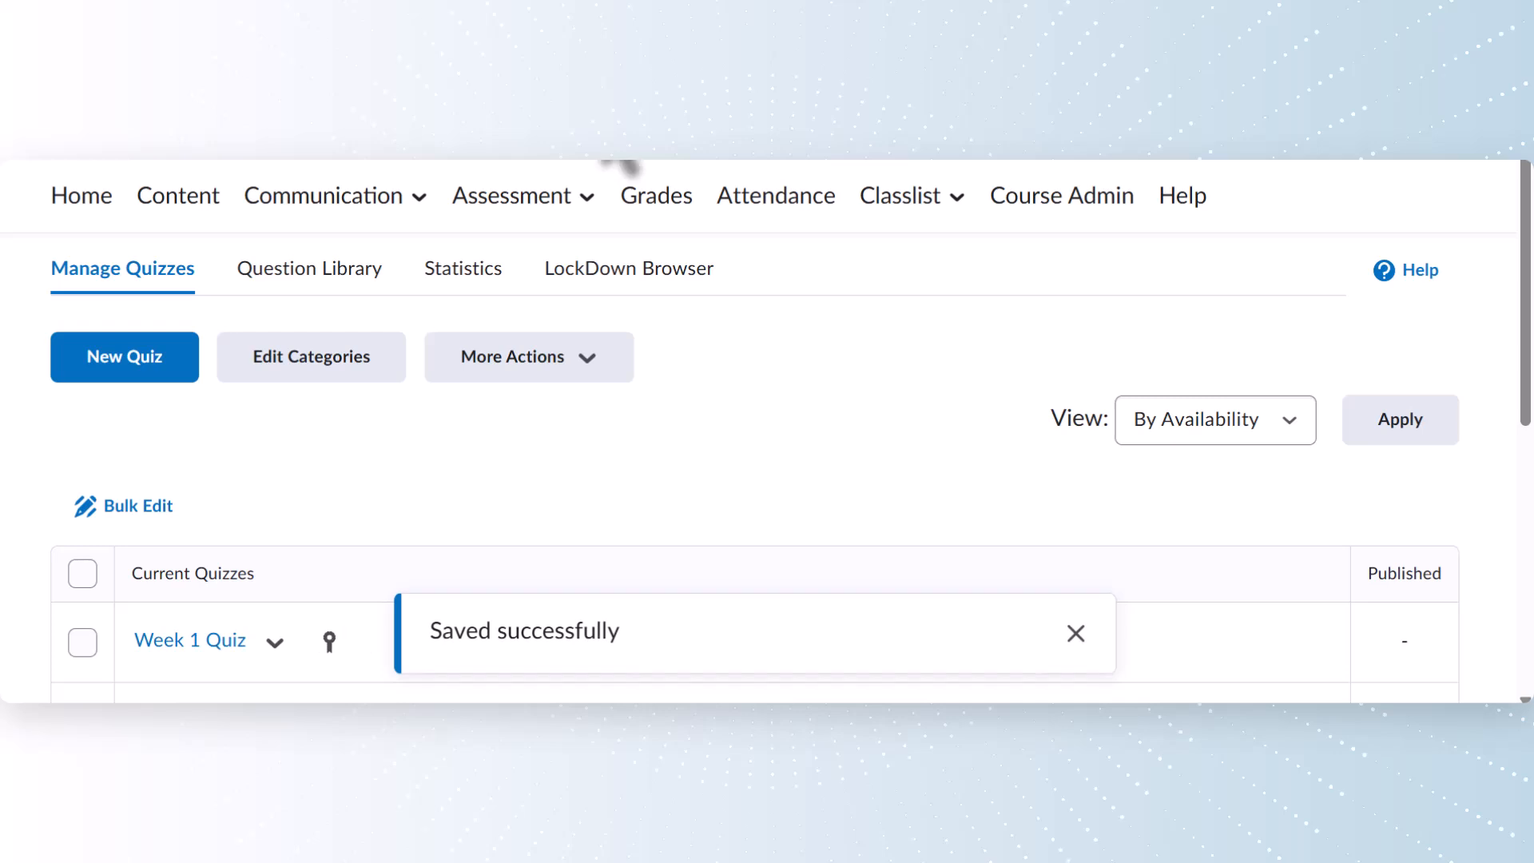
scroll(513, 407, "down", 2)
scroll(514, 386, "up", 2)
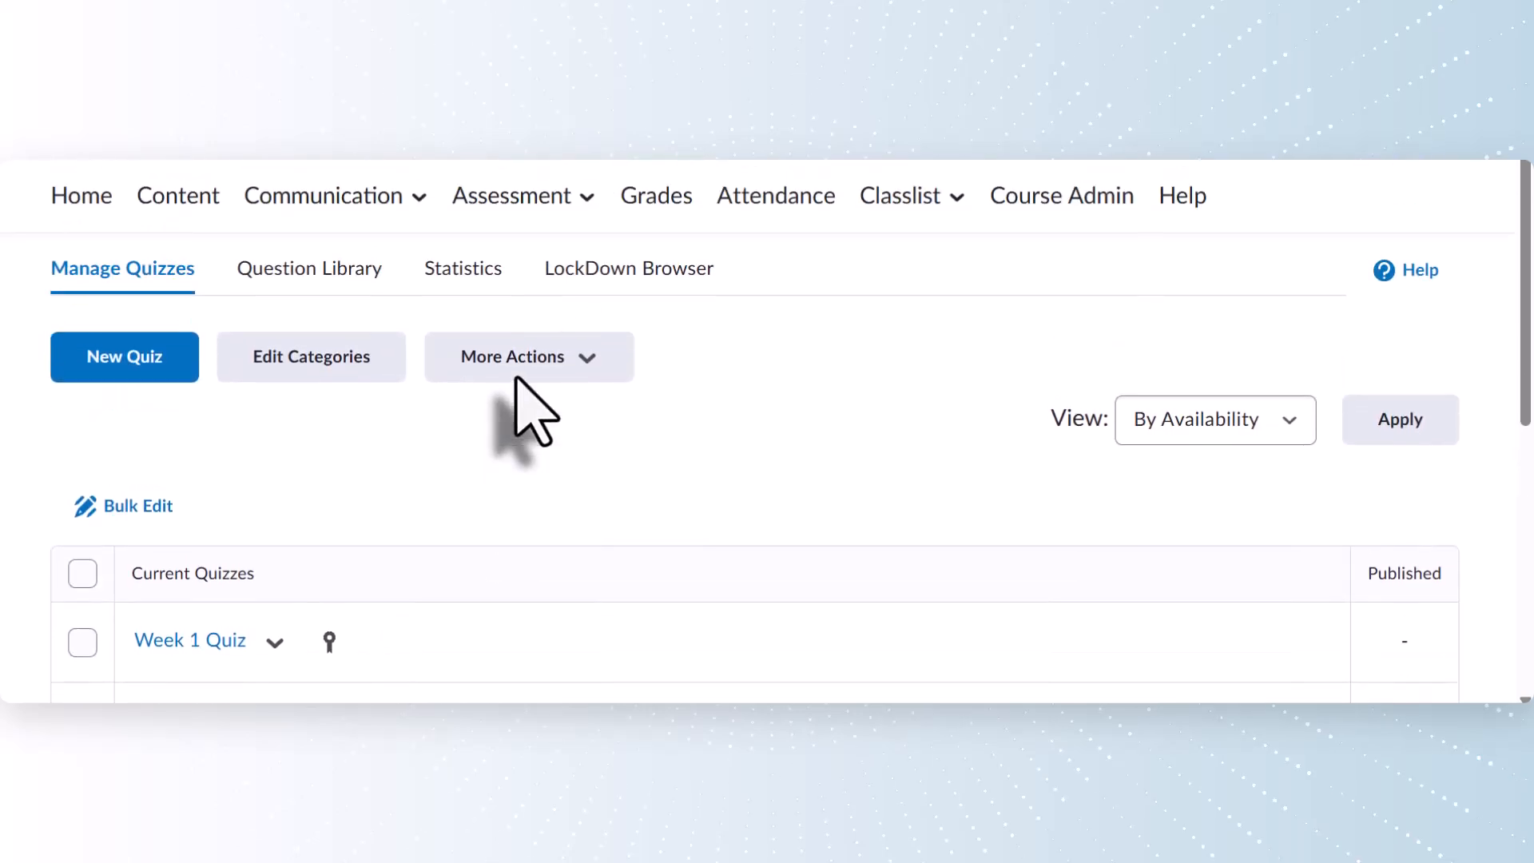
Step: Check in the course grade book which activity each weekly dropbox and quiz grade item is associated with
left_click(683, 206)
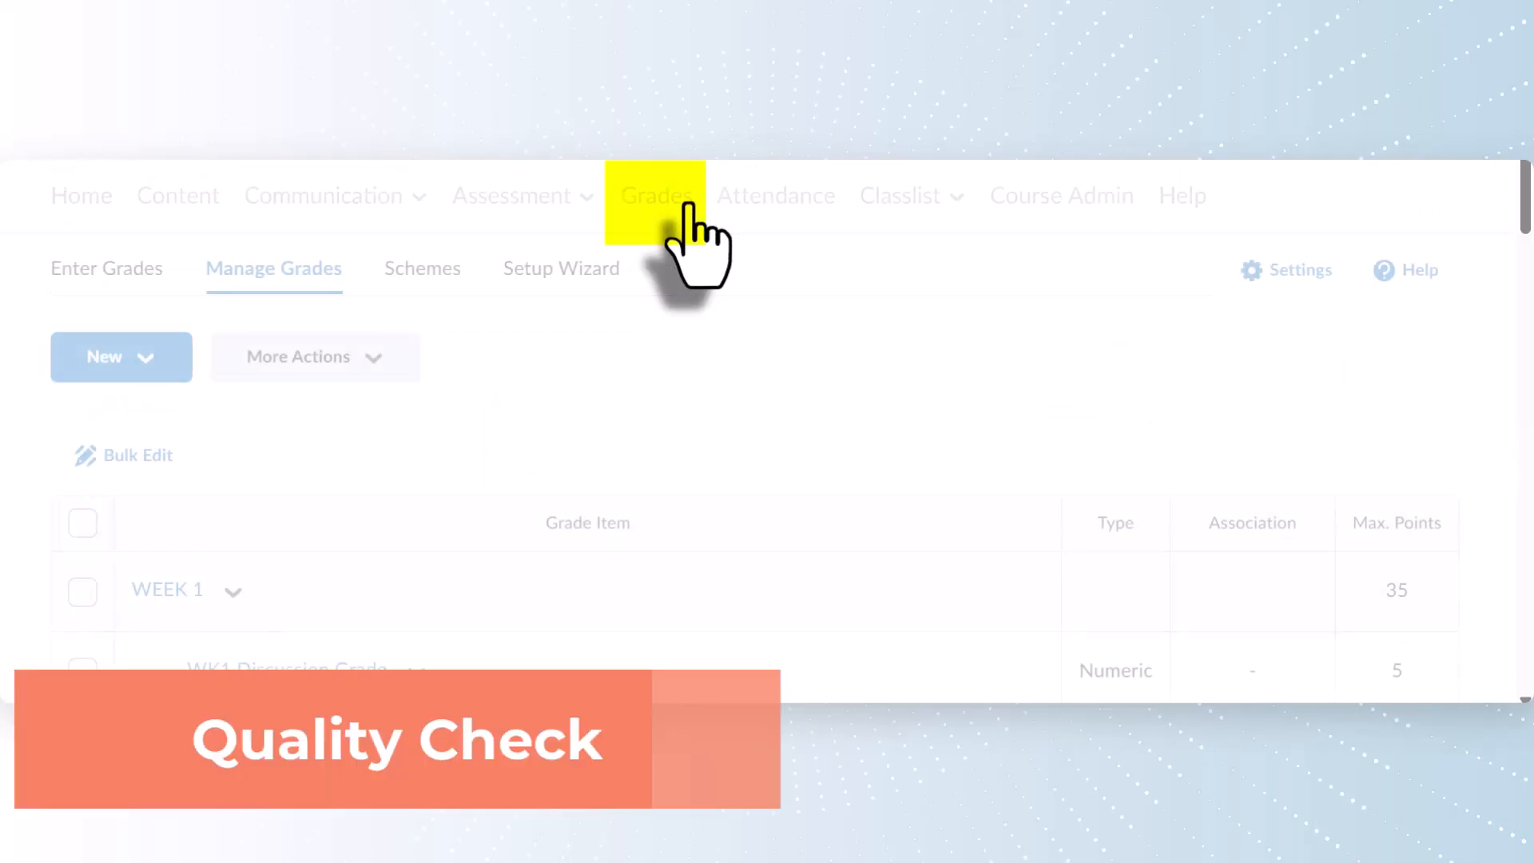
scroll(675, 515, "down", 3)
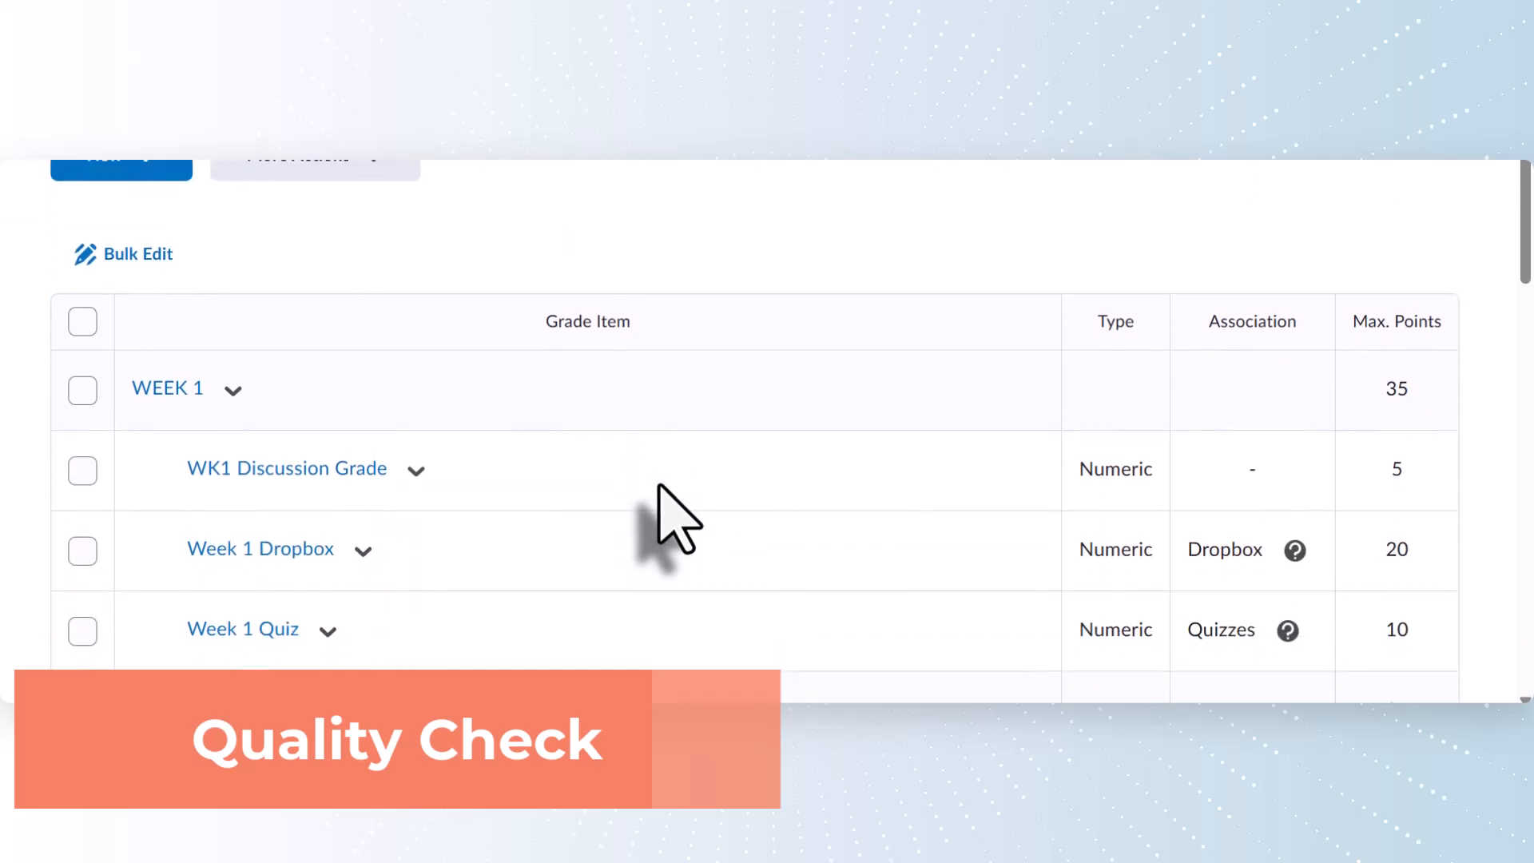
scroll(660, 512, "down", 1)
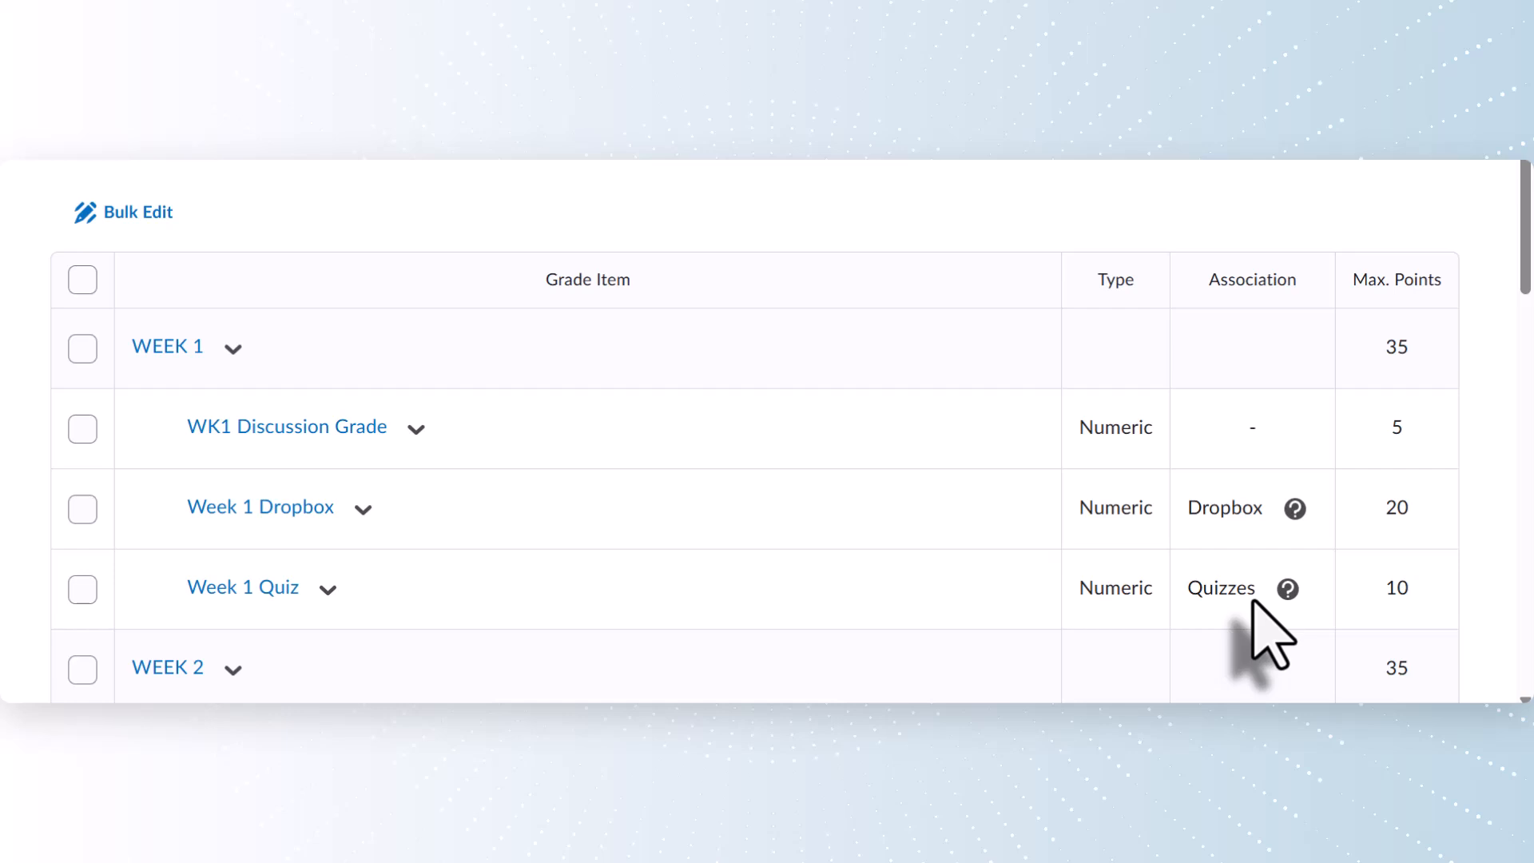
scroll(1253, 603, "down", 8)
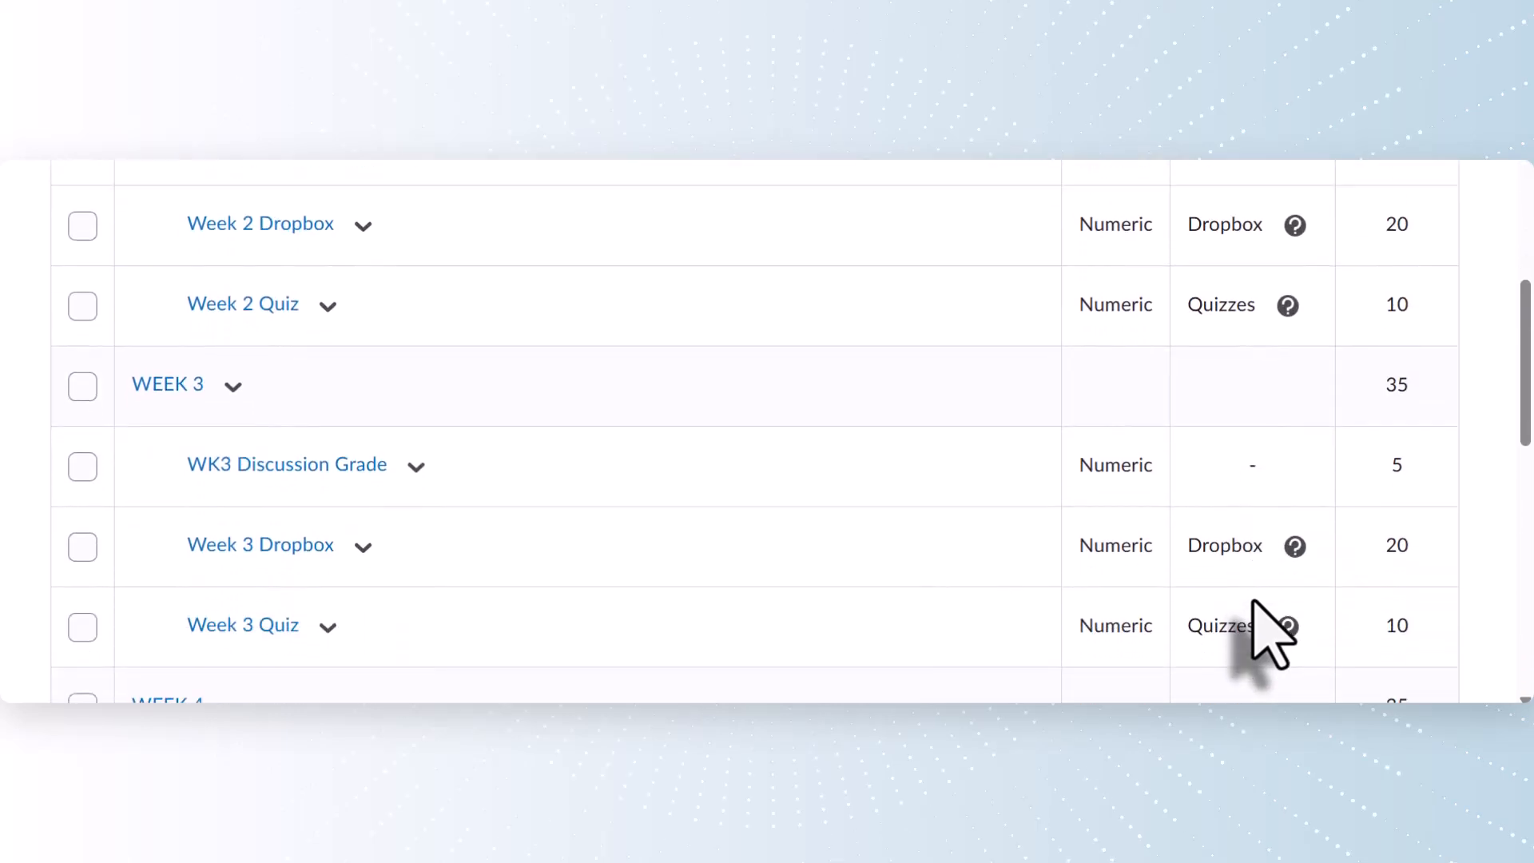
scroll(1268, 631, "up", 8)
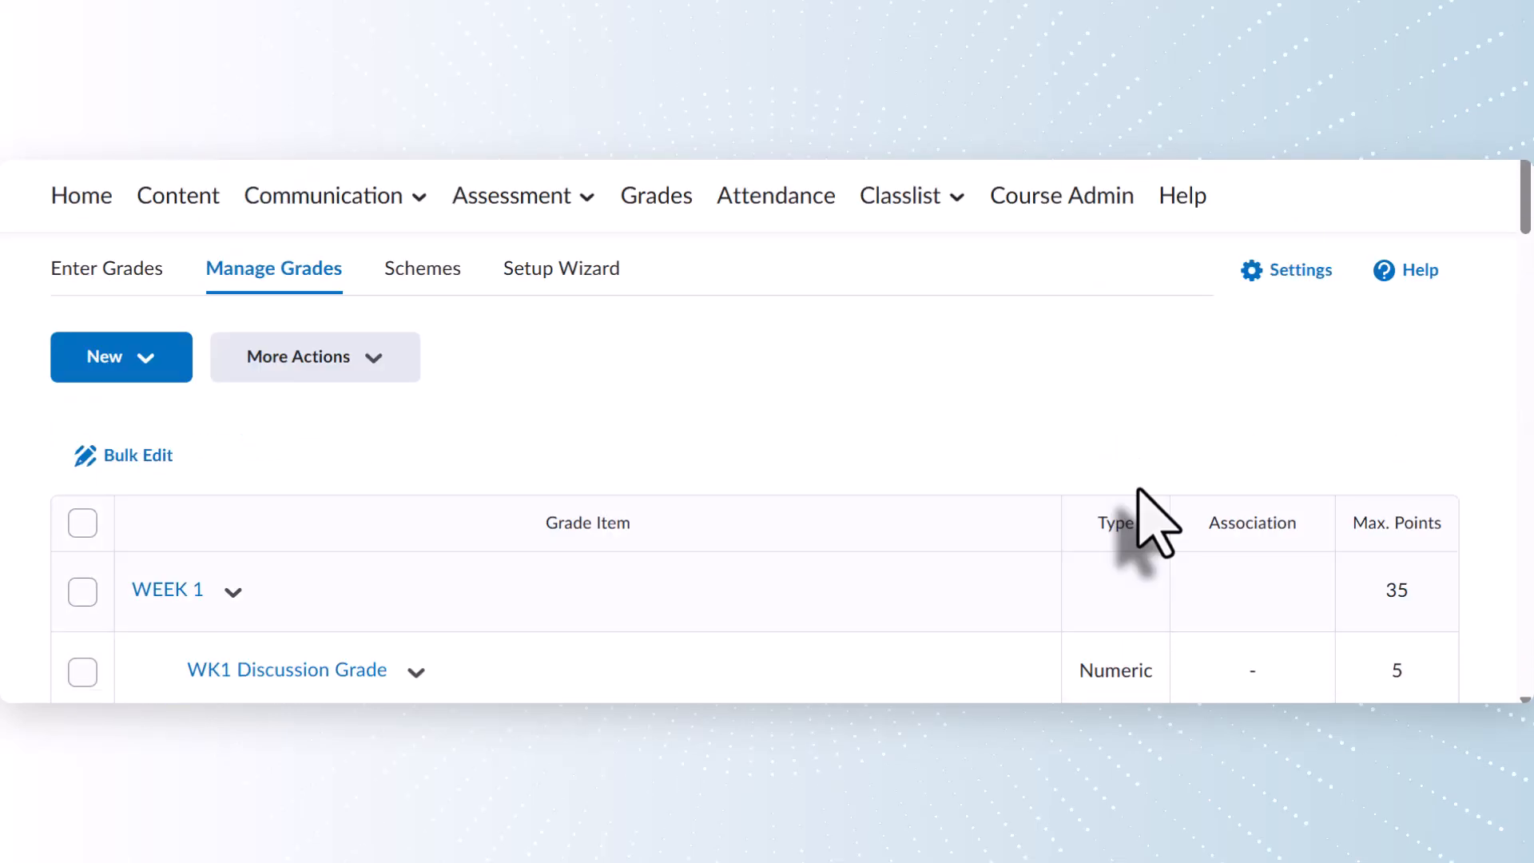